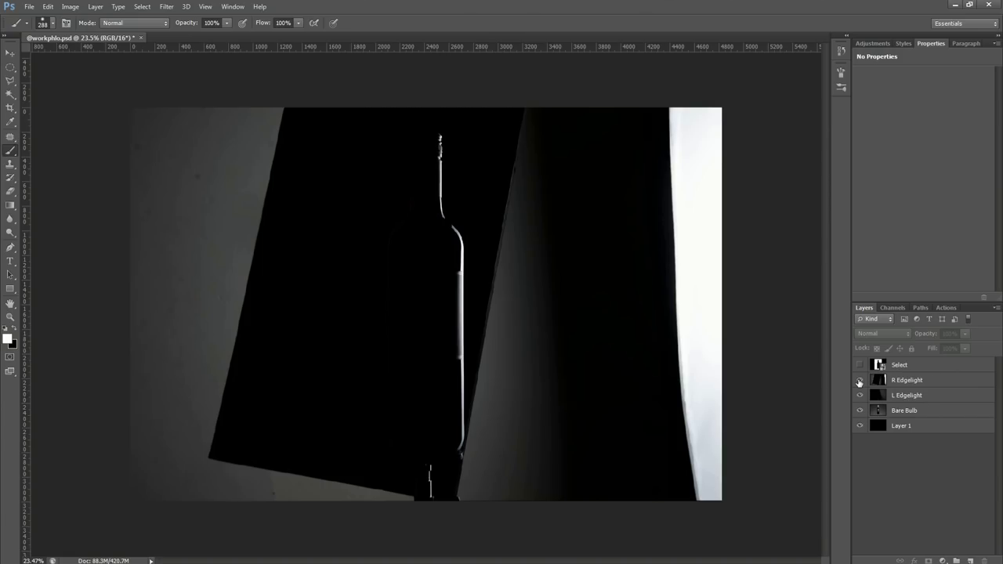
- Toggle the edgelight layers to compare them, show the Select layer and look over the saved paths
{"action": "left_click", "coordinate": [859, 381]}
{"action": "left_click", "coordinate": [860, 395]}
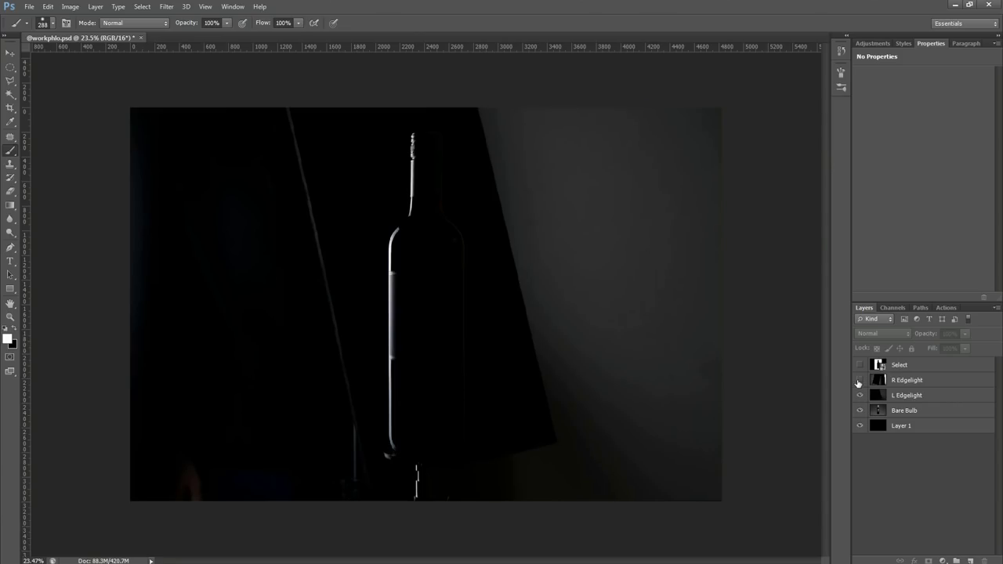
{"action": "left_click", "coordinate": [859, 381]}
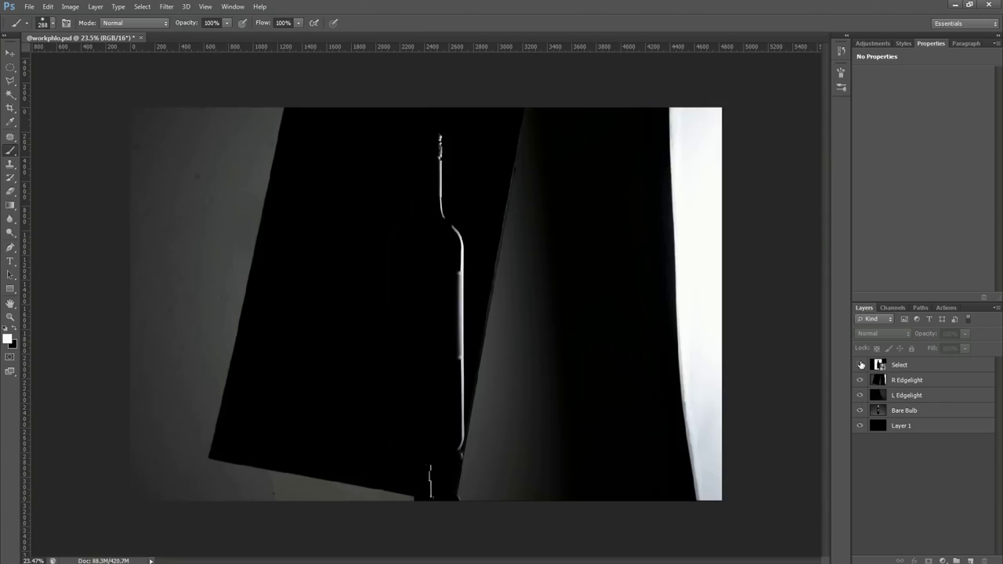
{"action": "left_click", "coordinate": [860, 365]}
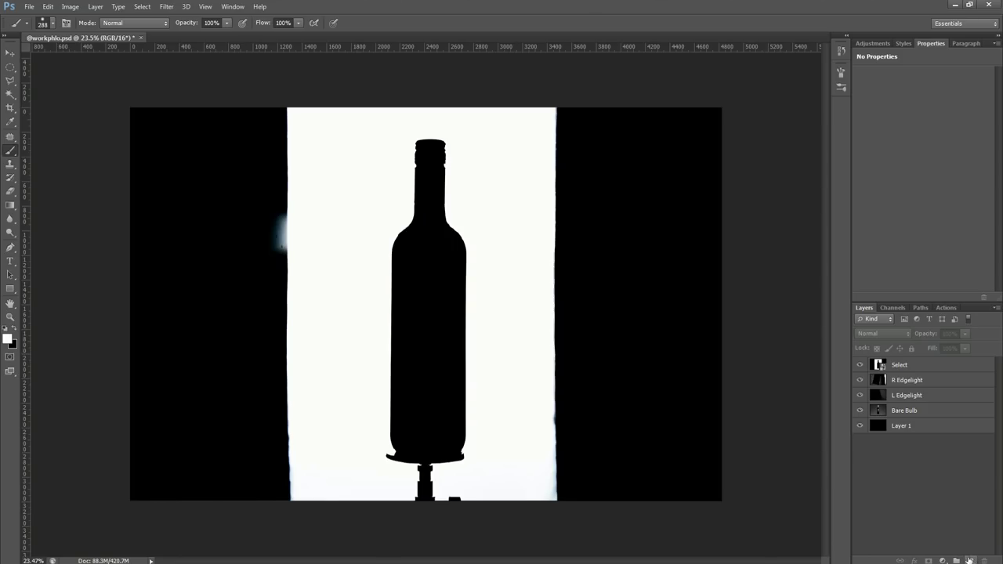
{"action": "left_click", "coordinate": [916, 308]}
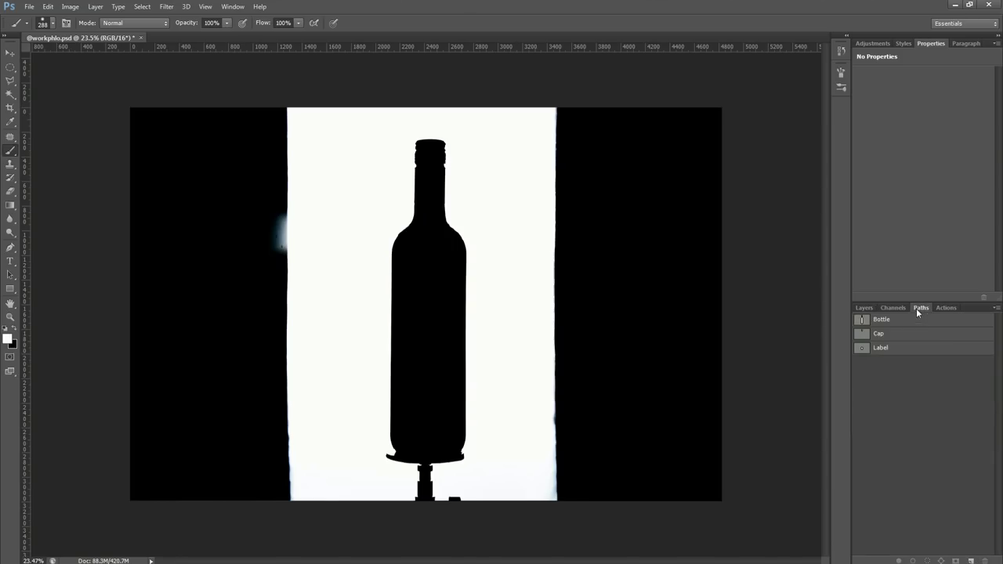
{"action": "left_click", "coordinate": [864, 308]}
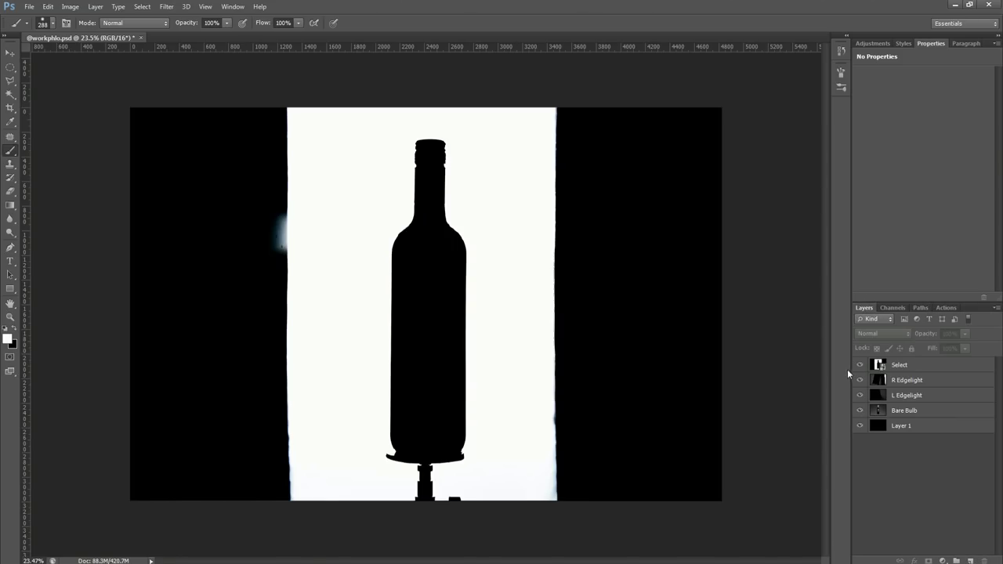
- On a new layer above Select, fill everything outside a loose polygonal selection around the bottle with white
{"action": "left_click", "coordinate": [876, 365]}
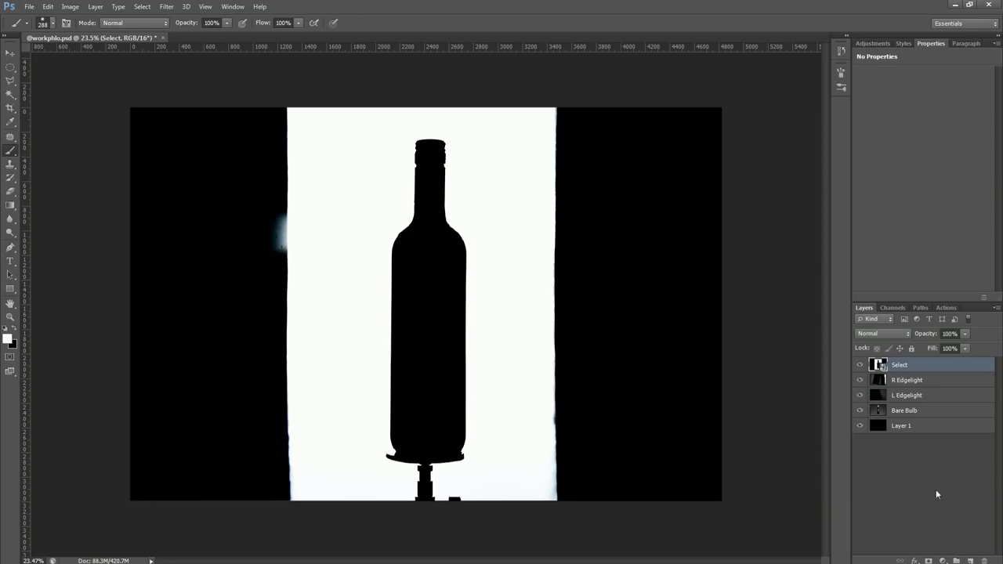
{"action": "left_click", "coordinate": [970, 561]}
{"action": "key", "text": "l"}
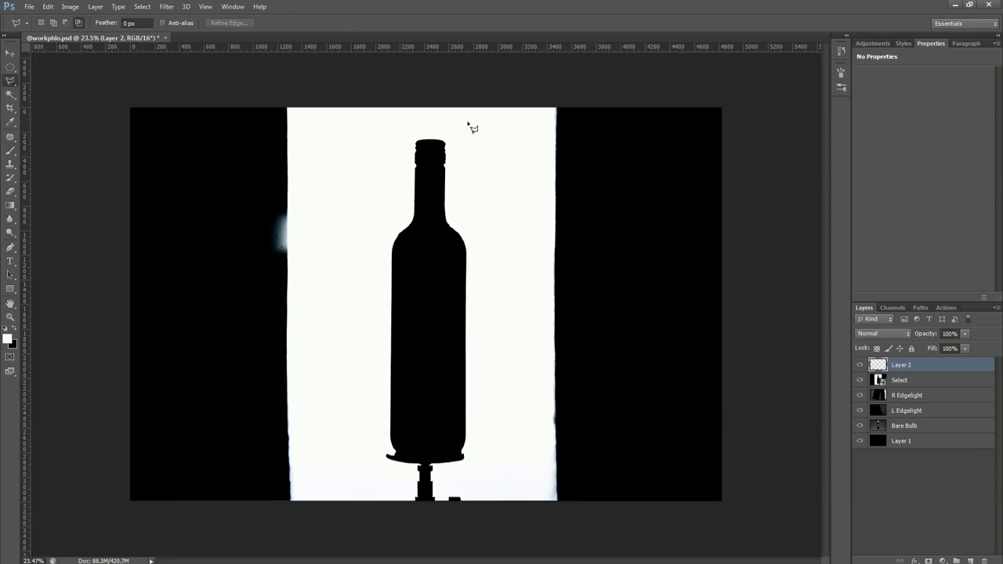
{"action": "mouse_move", "coordinate": [473, 155]}
{"action": "left_mouse_down"}
{"action": "mouse_move", "coordinate": [491, 276]}
{"action": "mouse_move", "coordinate": [495, 473]}
{"action": "left_mouse_up"}
{"action": "mouse_move", "coordinate": [495, 537]}
{"action": "left_mouse_down"}
{"action": "mouse_move", "coordinate": [370, 525]}
{"action": "mouse_move", "coordinate": [362, 483]}
{"action": "mouse_move", "coordinate": [348, 285]}
{"action": "mouse_move", "coordinate": [385, 99]}
{"action": "mouse_move", "coordinate": [418, 96]}
{"action": "left_mouse_up"}
{"action": "key", "text": "ctrl+shift+i"}
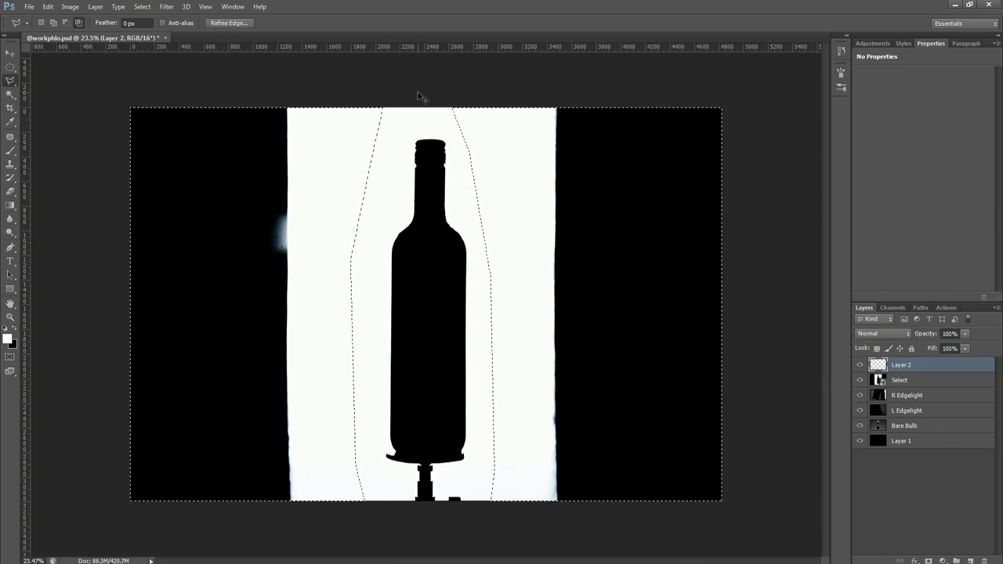
{"action": "key", "text": "alt+BackSpace"}
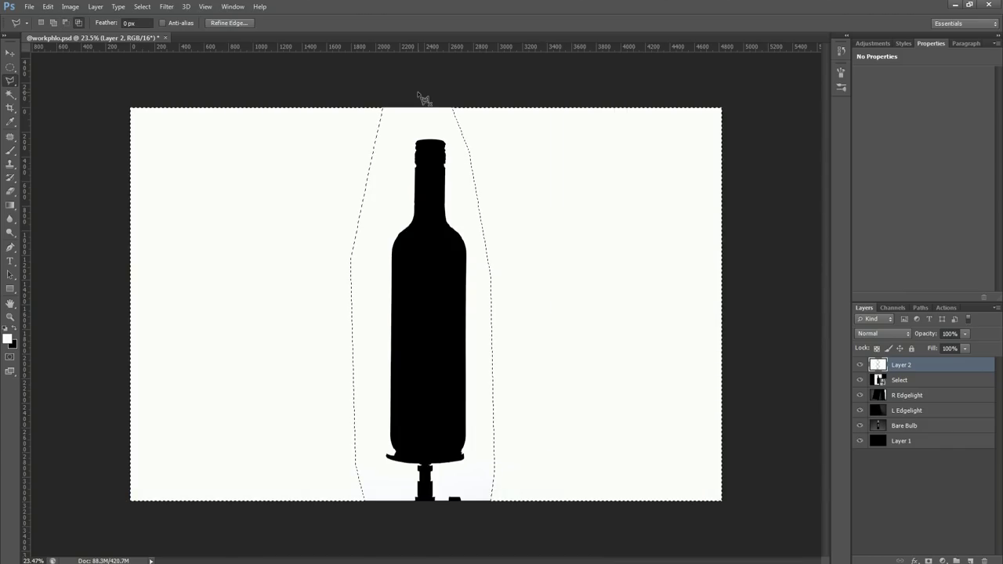
- Expand the active selection by 2 pixels and inspect the bottle silhouette's edge up close
{"action": "left_click", "coordinate": [143, 7]}
{"action": "mouse_move", "coordinate": [224, 154]}
{"action": "left_click", "coordinate": [293, 176]}
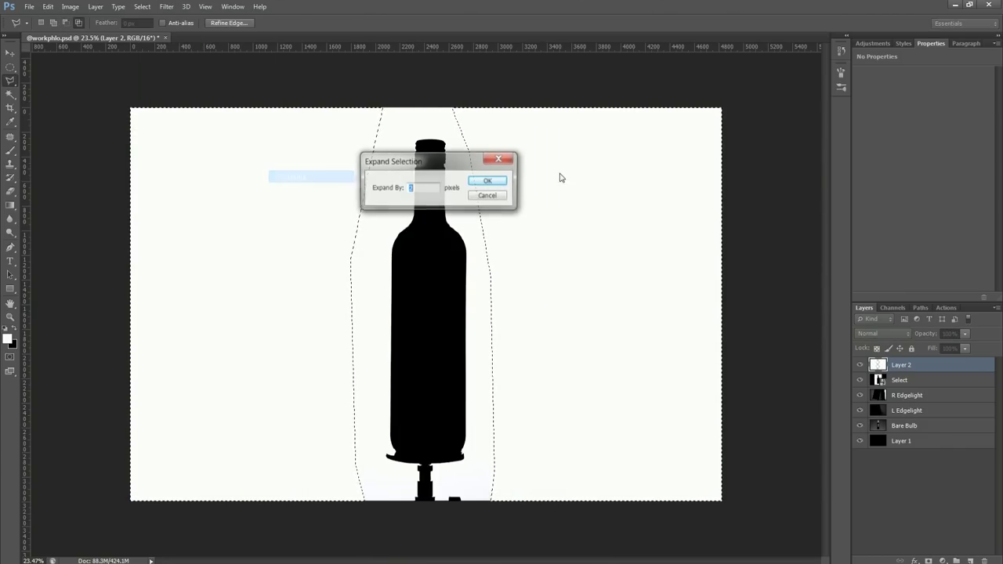
{"action": "left_click", "coordinate": [483, 184]}
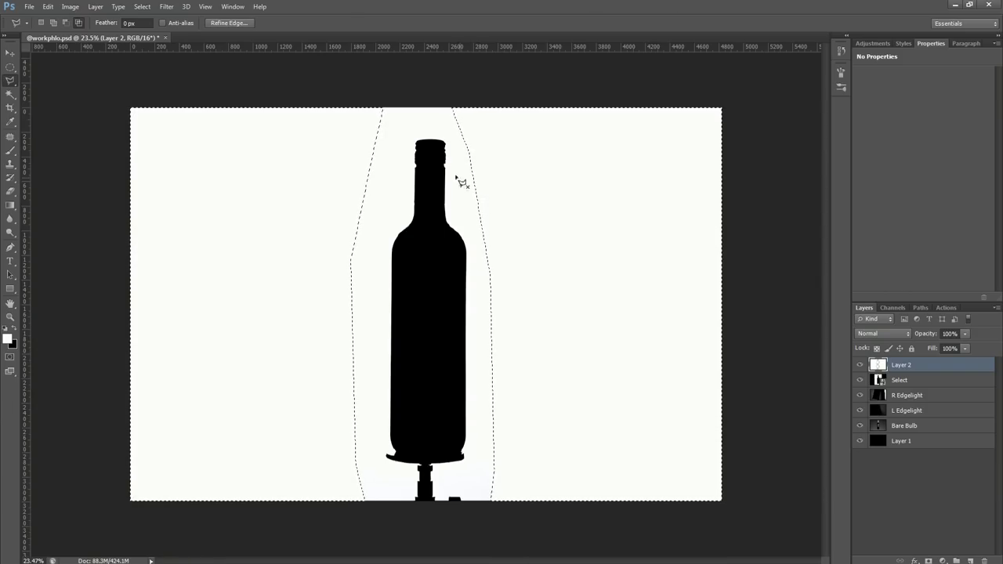
{"action": "scroll", "coordinate": [345, 216], "scroll_direction": "up", "scroll_amount": 4}
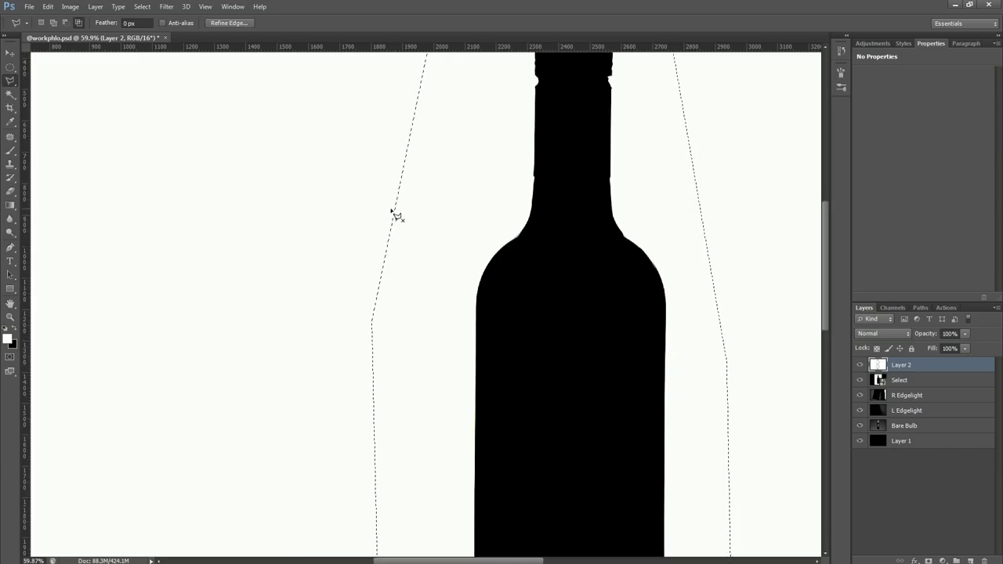
{"action": "scroll", "coordinate": [403, 196], "scroll_direction": "up", "scroll_amount": 2}
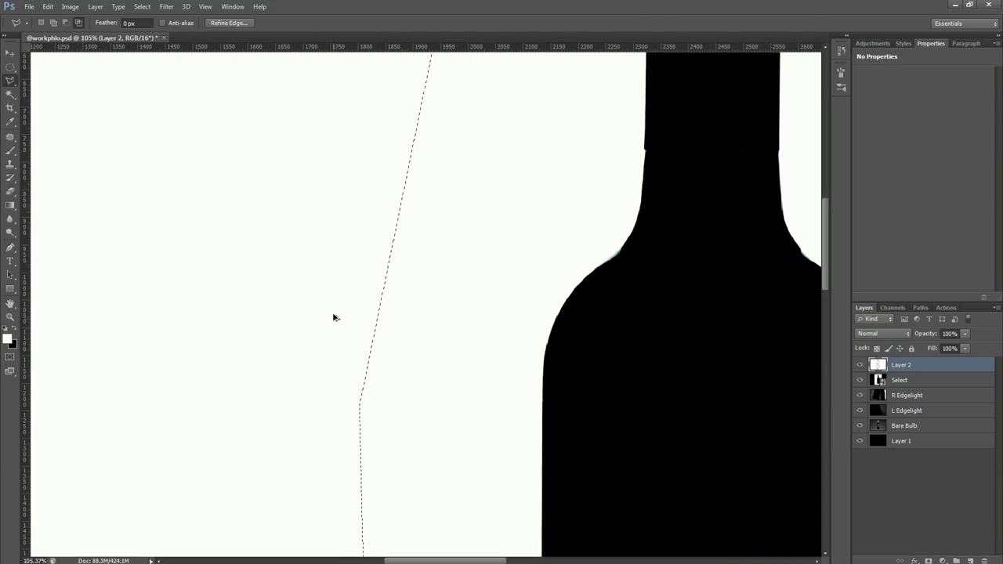
- Deselect and merge the white fill layer with the Select layer
{"action": "scroll", "coordinate": [334, 313], "scroll_direction": "down", "scroll_amount": 5}
{"action": "key", "text": "ctrl+d"}
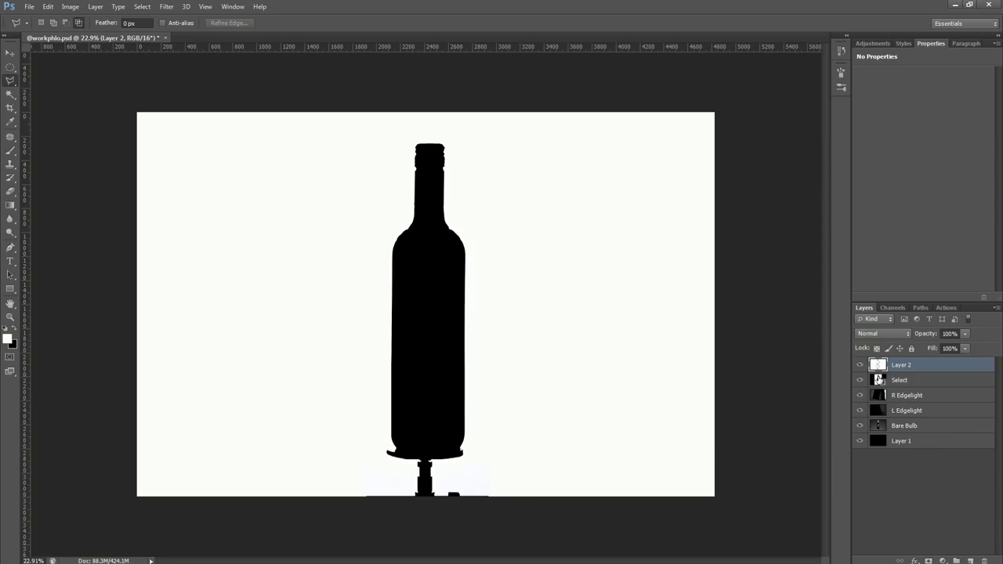
{"action": "left_click", "coordinate": [867, 381], "text": "shift"}
{"action": "key", "text": "ctrl+e"}
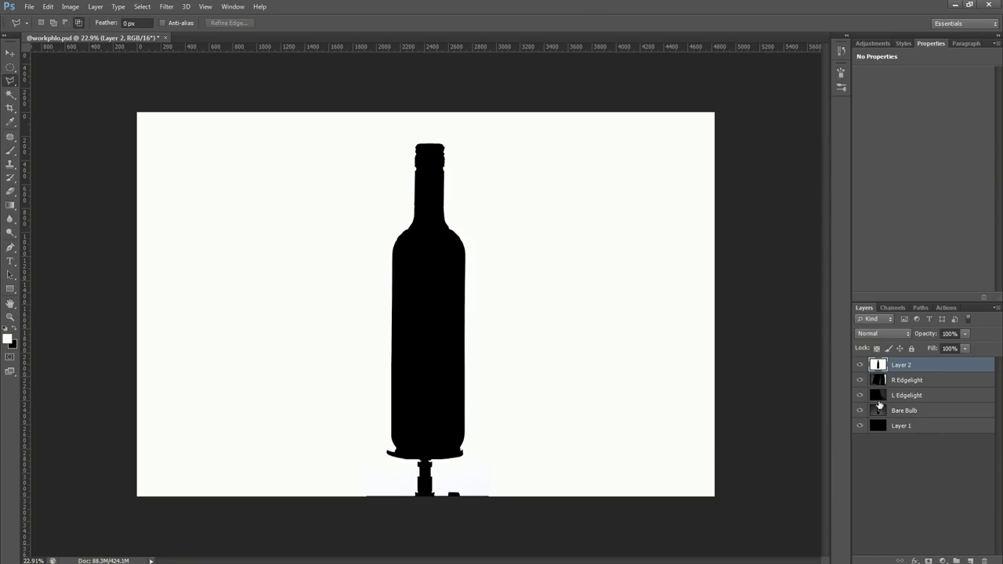
- Show the guides, add a vertical guide along the bottle's left edge, and hide the guides again
{"action": "key", "text": "ctrl+semicolon"}
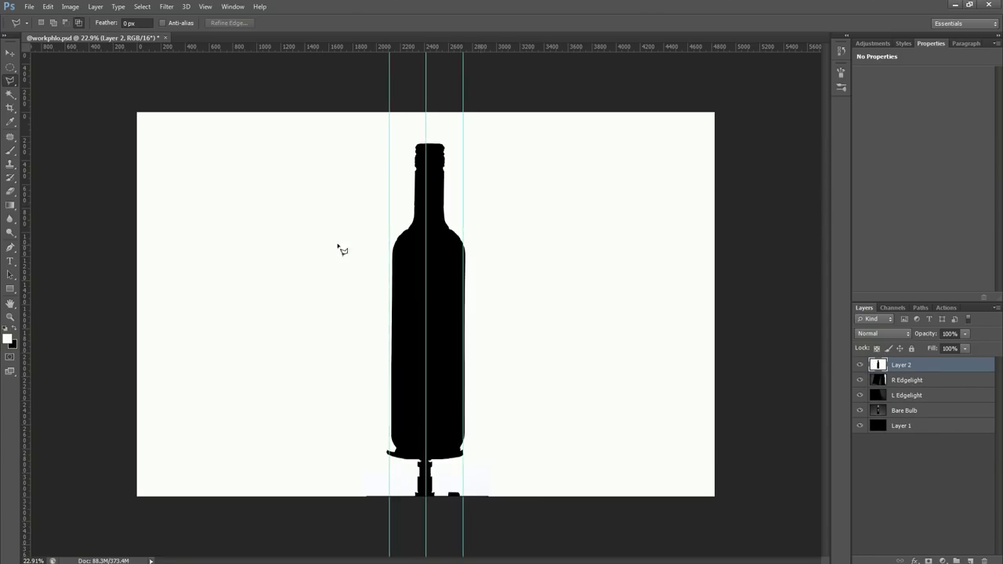
{"action": "left_click_drag", "start_coordinate": [24, 244], "coordinate": [389, 266]}
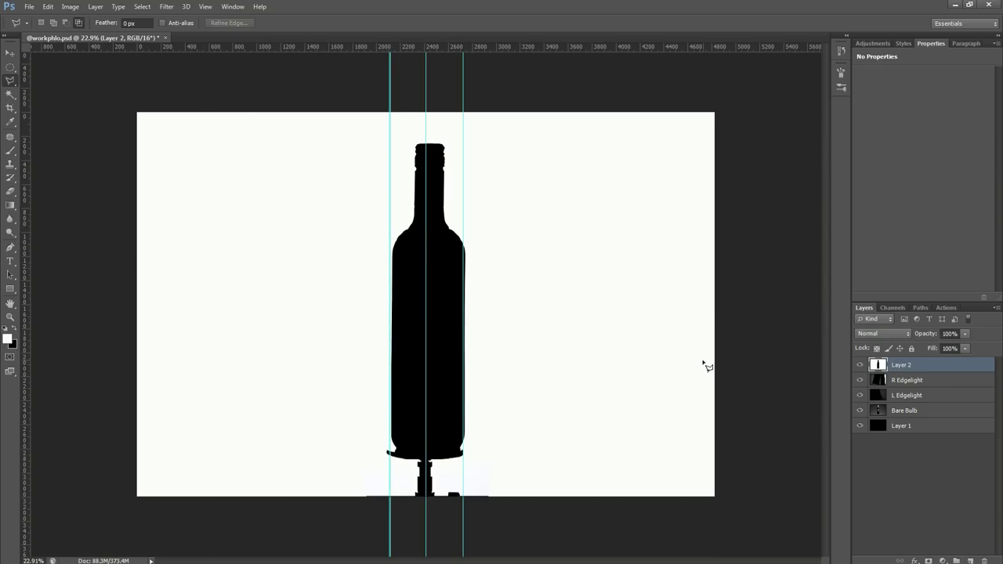
{"action": "key", "text": "ctrl+semicolon"}
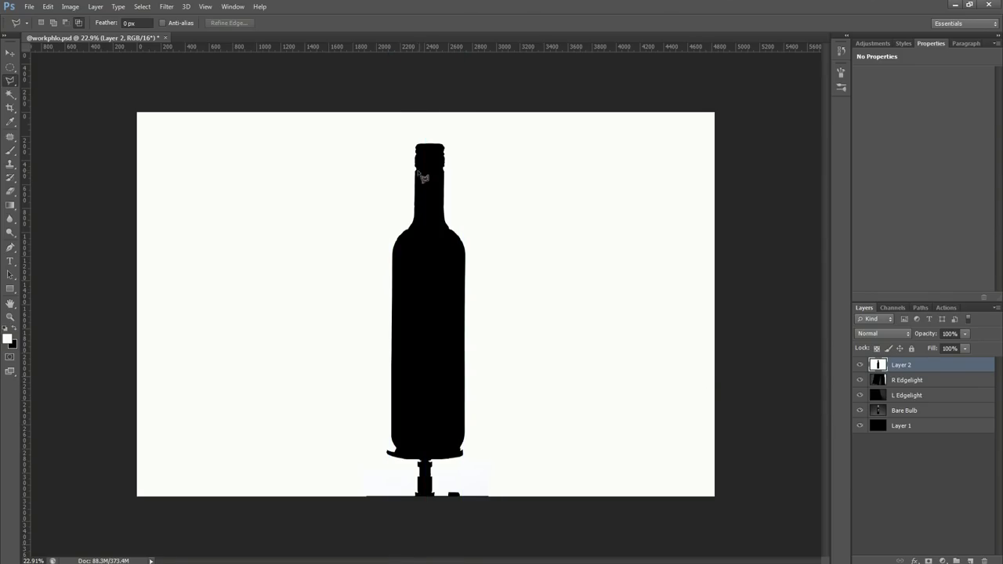
- Select everything outside a wide, flat ellipse drawn across the bottle's base
{"action": "left_click_drag", "start_coordinate": [10, 67], "coordinate": [49, 76]}
{"action": "scroll", "coordinate": [401, 452], "scroll_direction": "up", "scroll_amount": 5}
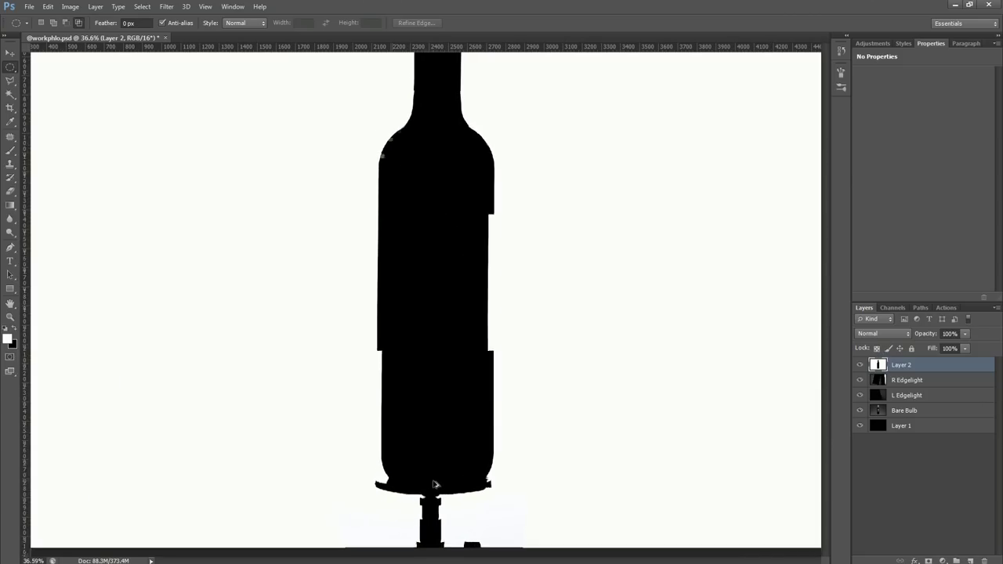
{"action": "left_click_drag", "start_coordinate": [345, 425], "coordinate": [520, 453]}
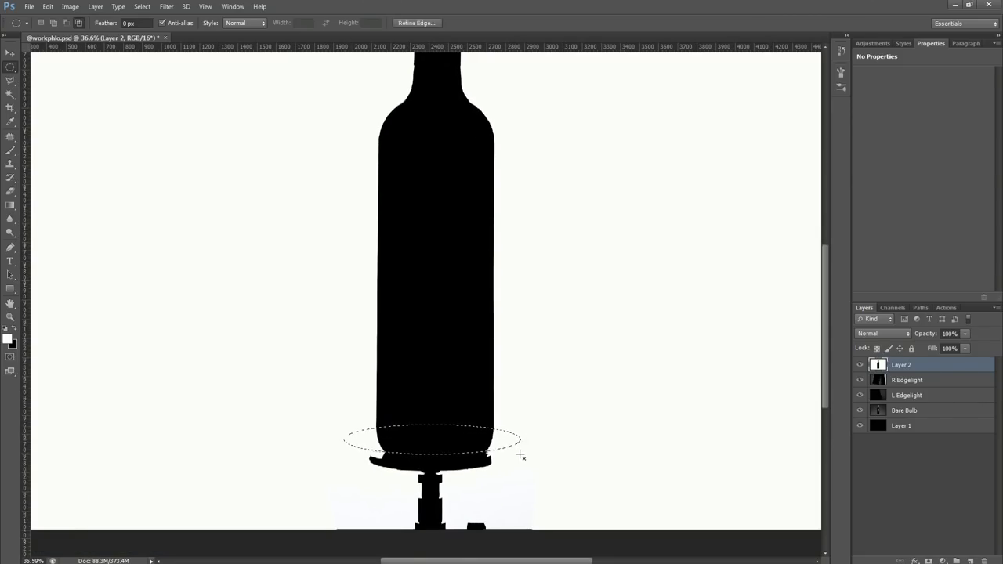
{"action": "key", "text": "ctrl+shift+i"}
- Paint white over the stand below the bottle's base with the Brush and clear the selection
{"action": "key", "text": "b"}
{"action": "scroll", "coordinate": [421, 365], "scroll_direction": "down", "scroll_amount": 3}
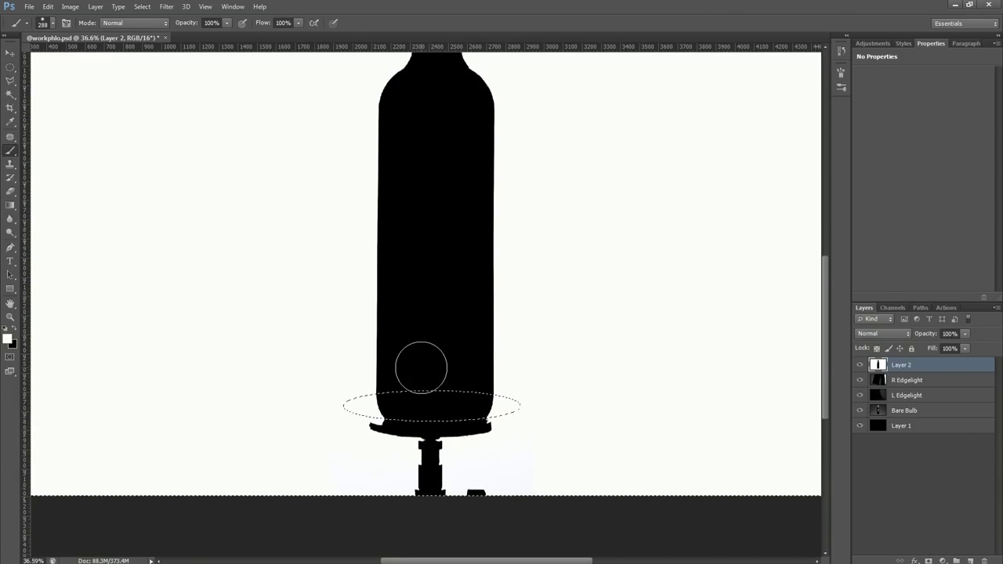
{"action": "scroll", "coordinate": [373, 401], "scroll_direction": "down", "scroll_amount": 3}
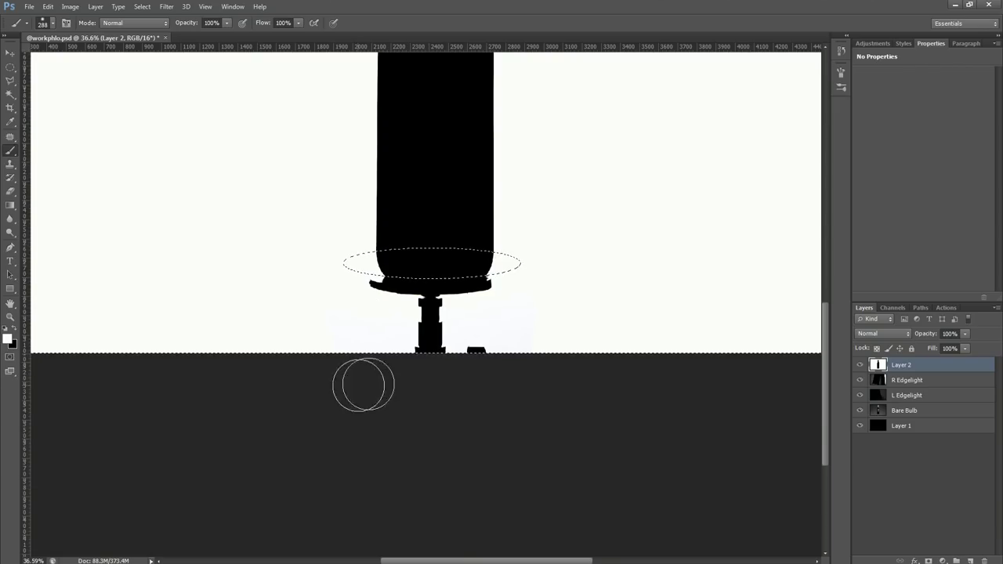
{"action": "mouse_move", "coordinate": [484, 349]}
{"action": "left_mouse_down"}
{"action": "mouse_move", "coordinate": [405, 348]}
{"action": "mouse_move", "coordinate": [422, 292]}
{"action": "mouse_move", "coordinate": [380, 293]}
{"action": "mouse_move", "coordinate": [487, 293]}
{"action": "mouse_move", "coordinate": [420, 342]}
{"action": "left_mouse_up"}
{"action": "key", "text": "ctrl+d"}
{"action": "key", "text": "ctrl+0"}
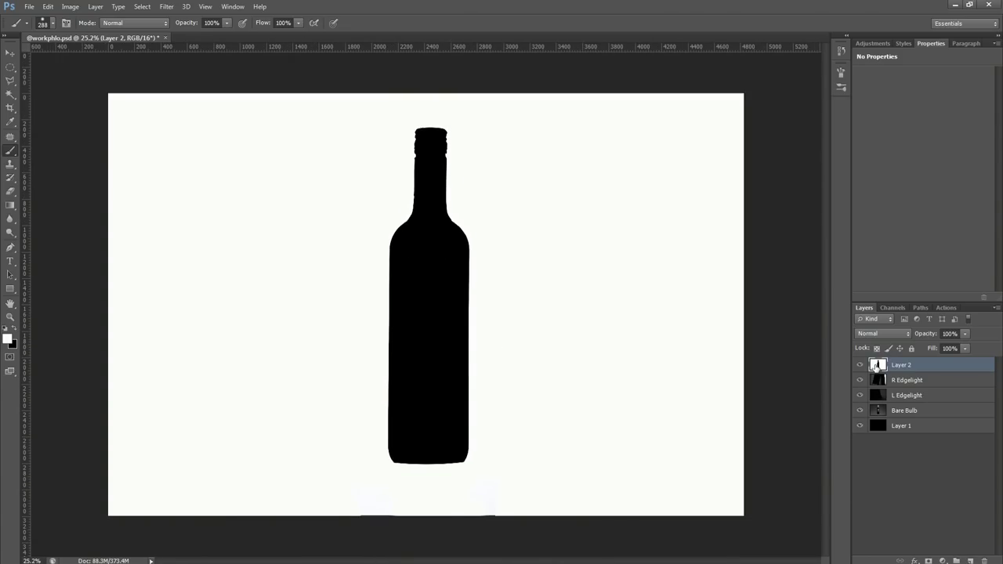
- Delete the merged silhouette layer, Layer 2
{"action": "left_click", "coordinate": [984, 561]}
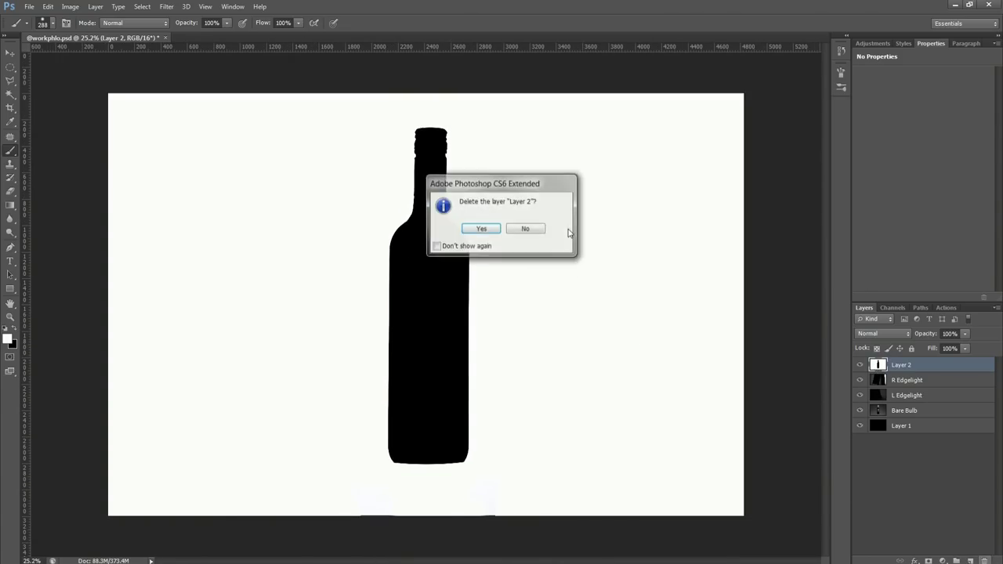
{"action": "left_click", "coordinate": [480, 228]}
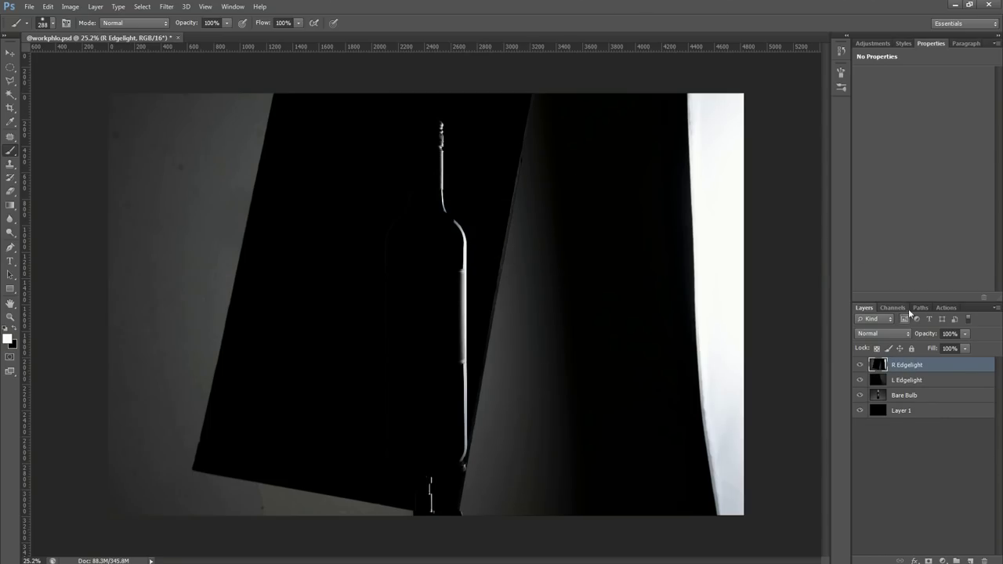
- Load the Bottle path as a selection, and replace it with a selection from the Cap path
{"action": "left_click", "coordinate": [920, 307]}
{"action": "left_click", "coordinate": [862, 322], "text": "ctrl"}
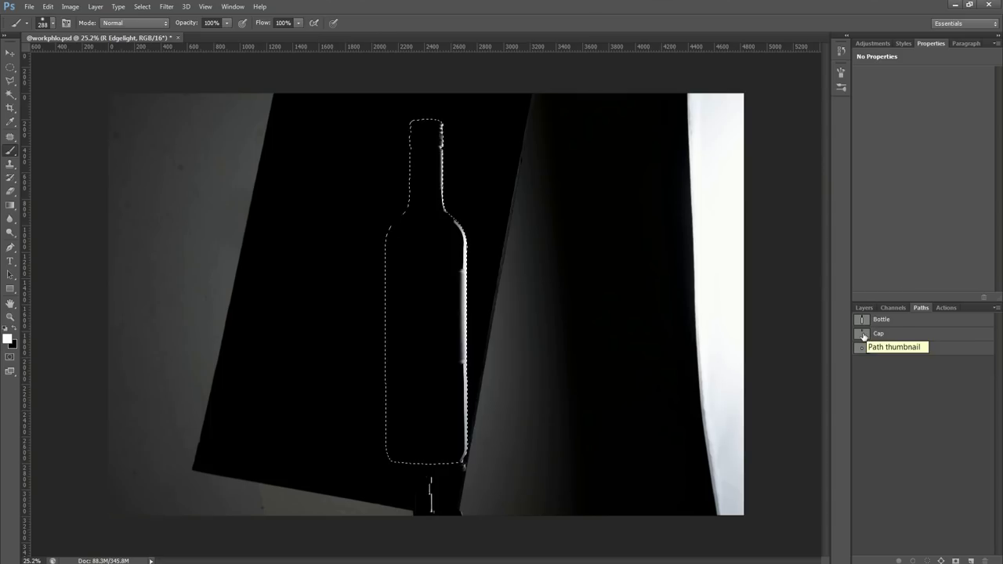
{"action": "left_click", "coordinate": [863, 335], "text": "ctrl"}
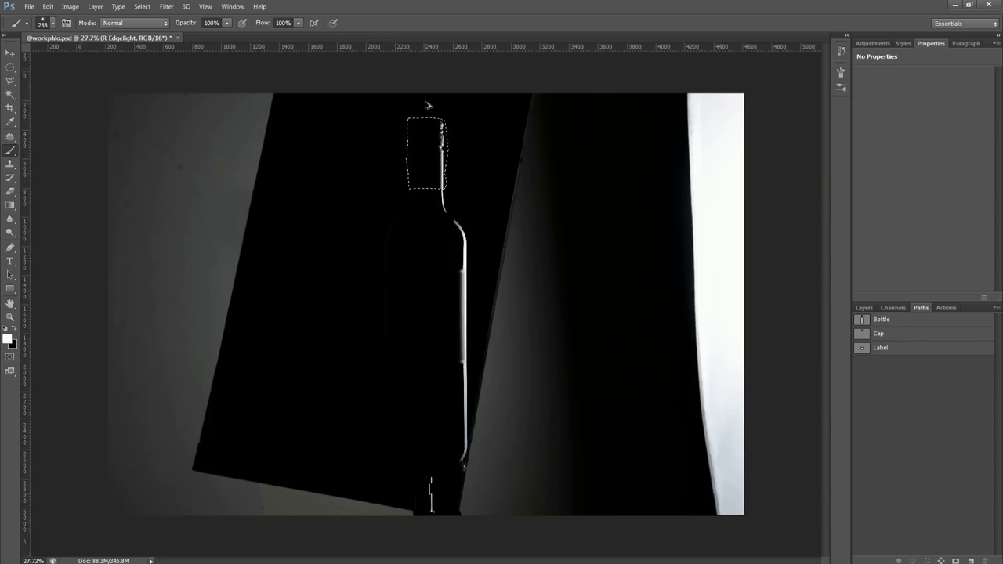
- Examine up close how the Cap selection follows the cap and its lower edge on the bottle's neck
{"action": "scroll", "coordinate": [423, 110], "scroll_direction": "up", "scroll_amount": 3}
{"action": "scroll", "coordinate": [423, 117], "scroll_direction": "up", "scroll_amount": 2}
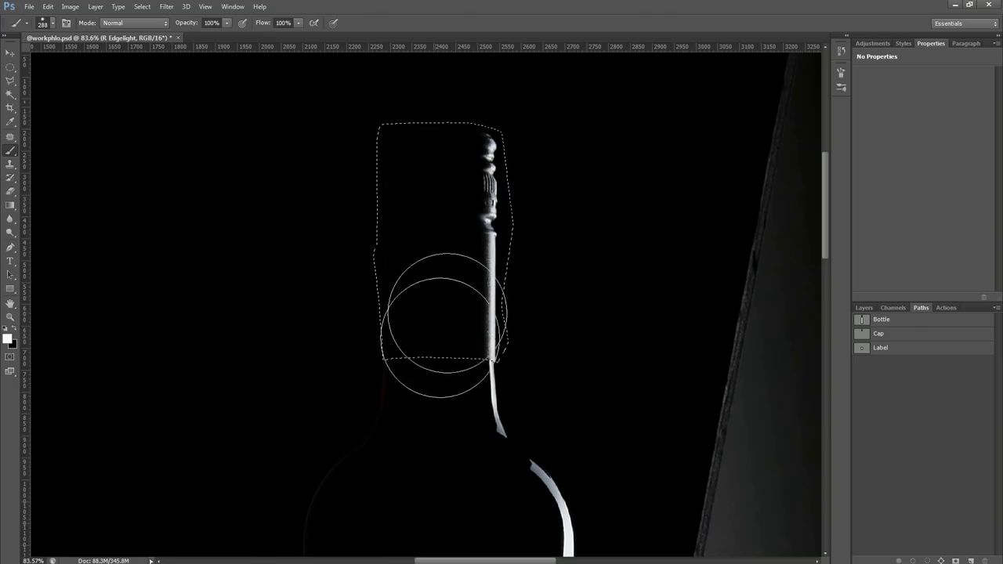
{"action": "scroll", "coordinate": [446, 396], "scroll_direction": "up", "scroll_amount": 3}
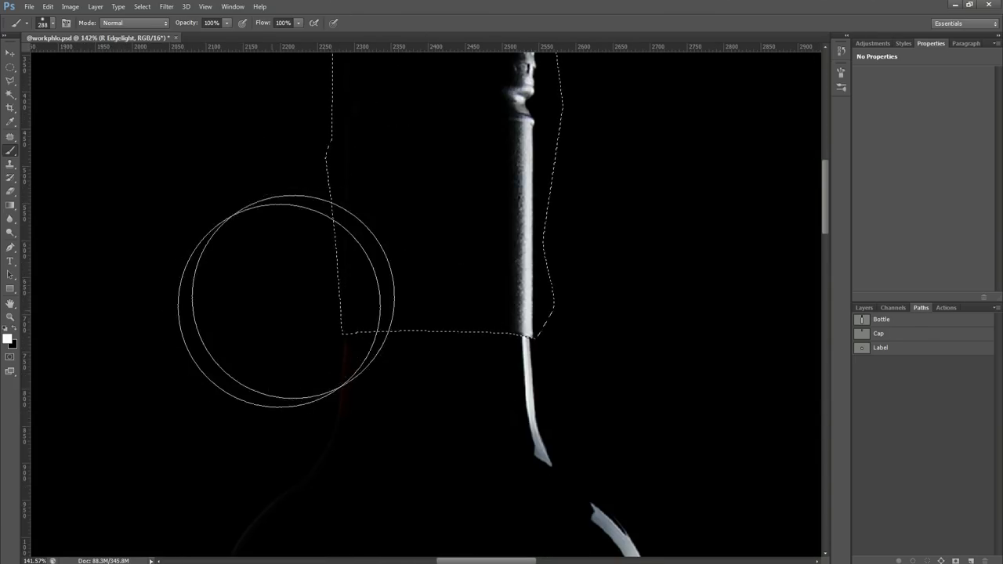
{"action": "scroll", "coordinate": [345, 305], "scroll_direction": "down", "scroll_amount": 2}
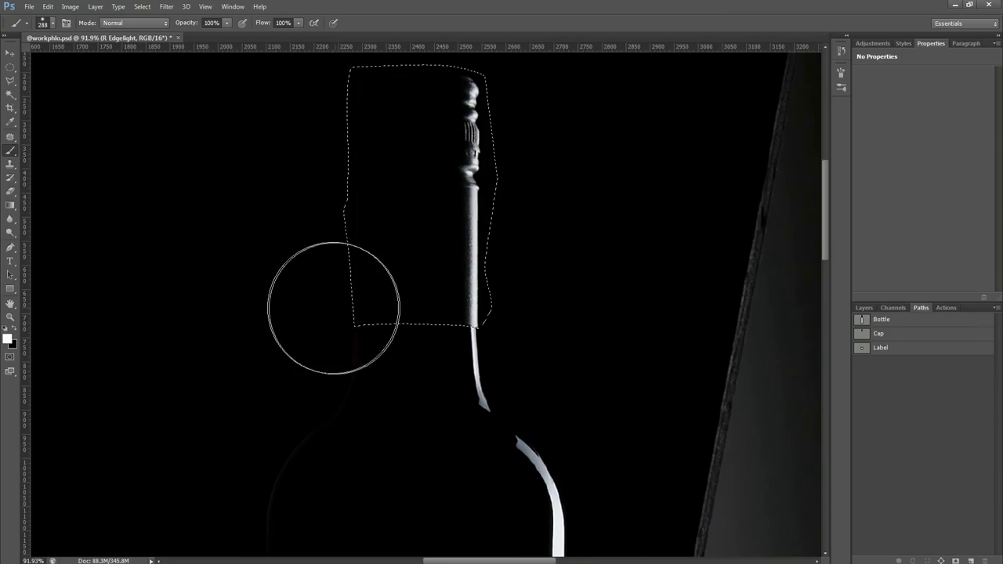
{"action": "scroll", "coordinate": [376, 290], "scroll_direction": "up", "scroll_amount": 1}
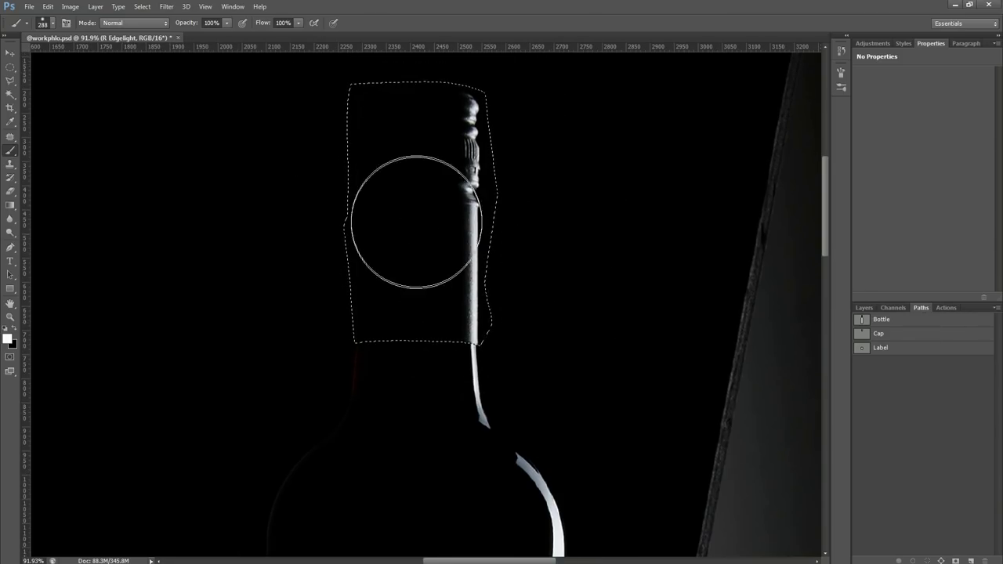
{"action": "scroll", "coordinate": [470, 239], "scroll_direction": "up", "scroll_amount": 1}
{"action": "scroll", "coordinate": [415, 309], "scroll_direction": "down", "scroll_amount": 2}
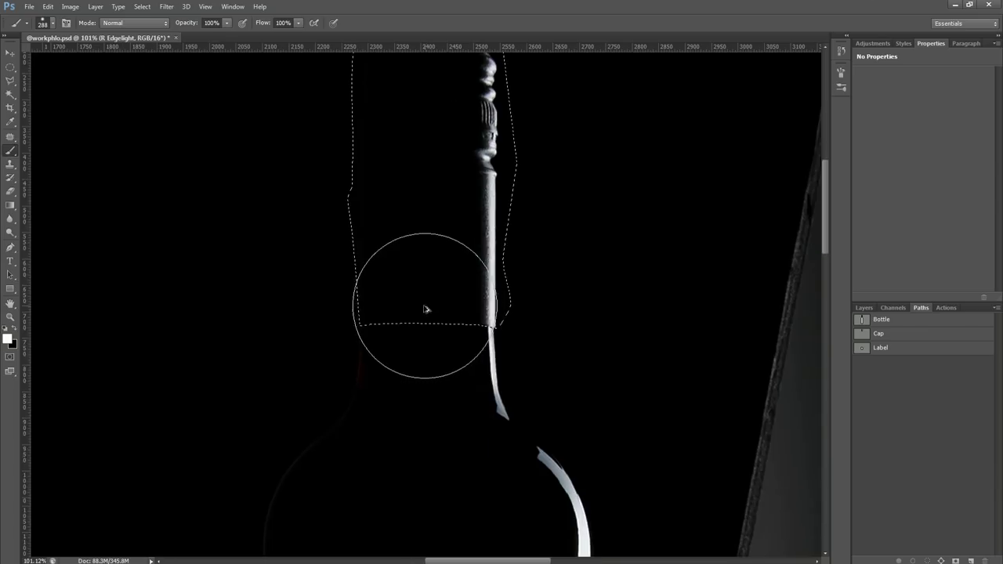
{"action": "scroll", "coordinate": [394, 299], "scroll_direction": "down", "scroll_amount": 3}
{"action": "scroll", "coordinate": [394, 298], "scroll_direction": "down", "scroll_amount": 3}
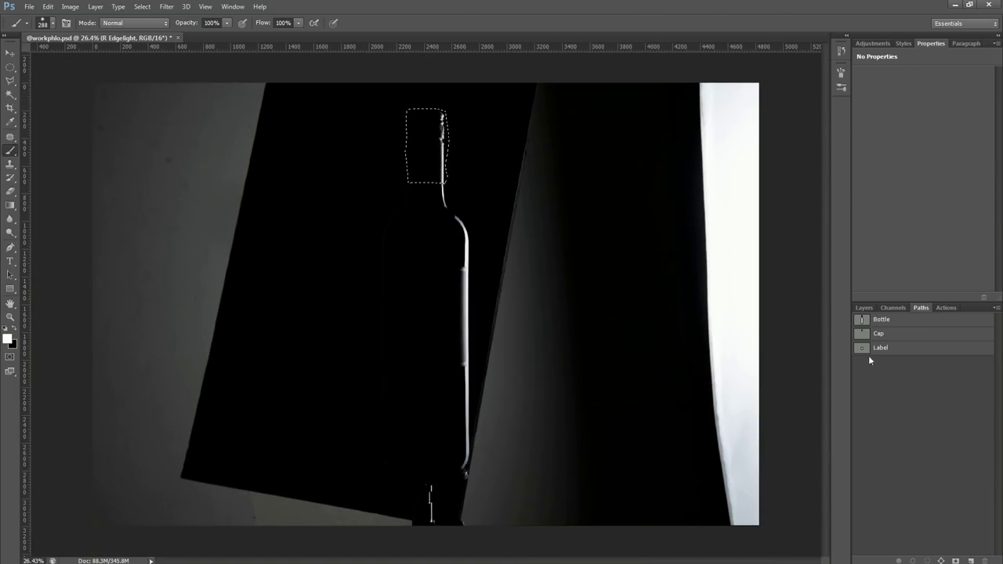
- Clear the selection and add a white layer mask to the R Edgelight layer
{"action": "left_click", "coordinate": [866, 310]}
{"action": "key", "text": "ctrl+d"}
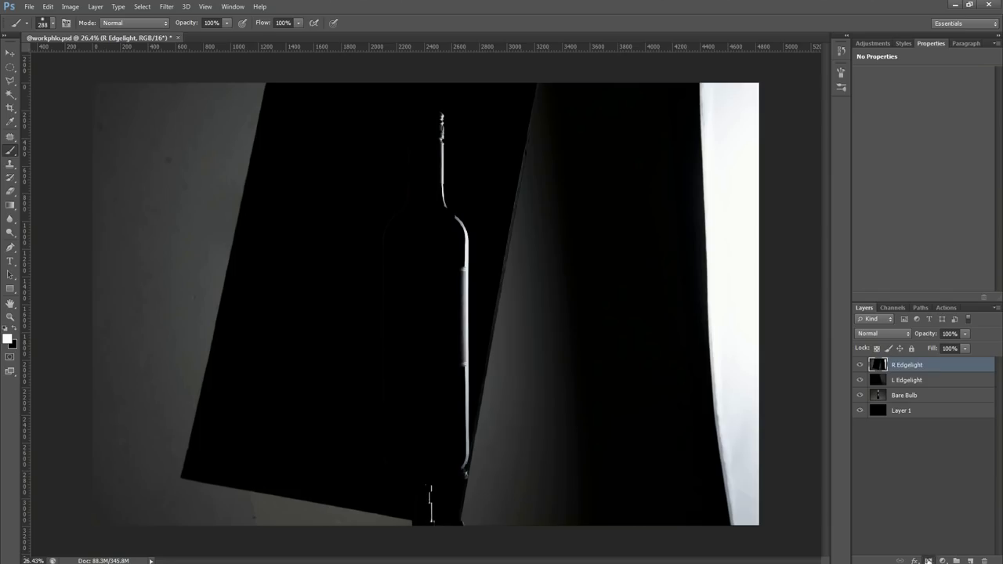
{"action": "left_click", "coordinate": [928, 561]}
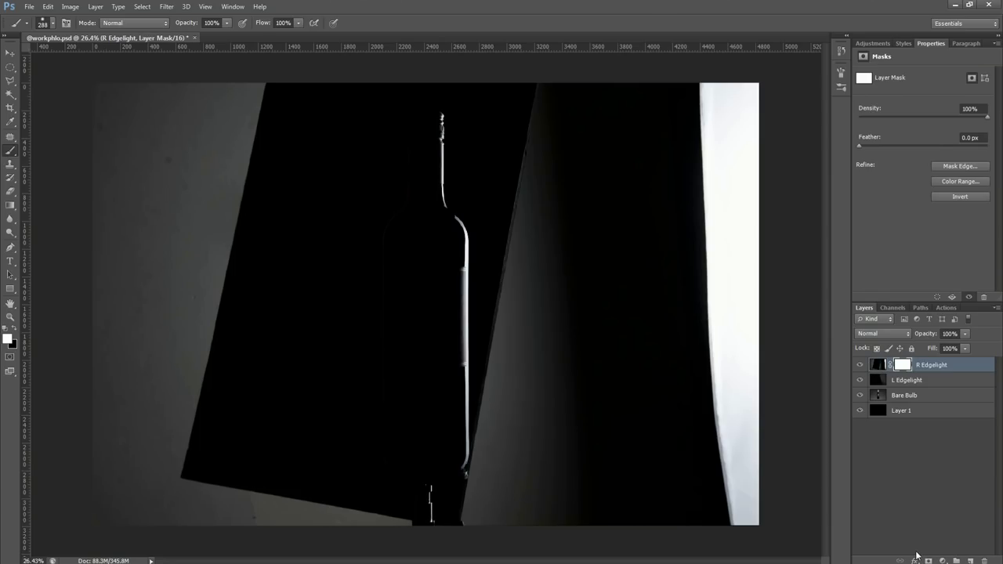
- Invert the R Edgelight mask to black and draw a very short horizontal white gradient at the bottle's center to reveal the right half
{"action": "key", "text": "ctrl+i"}
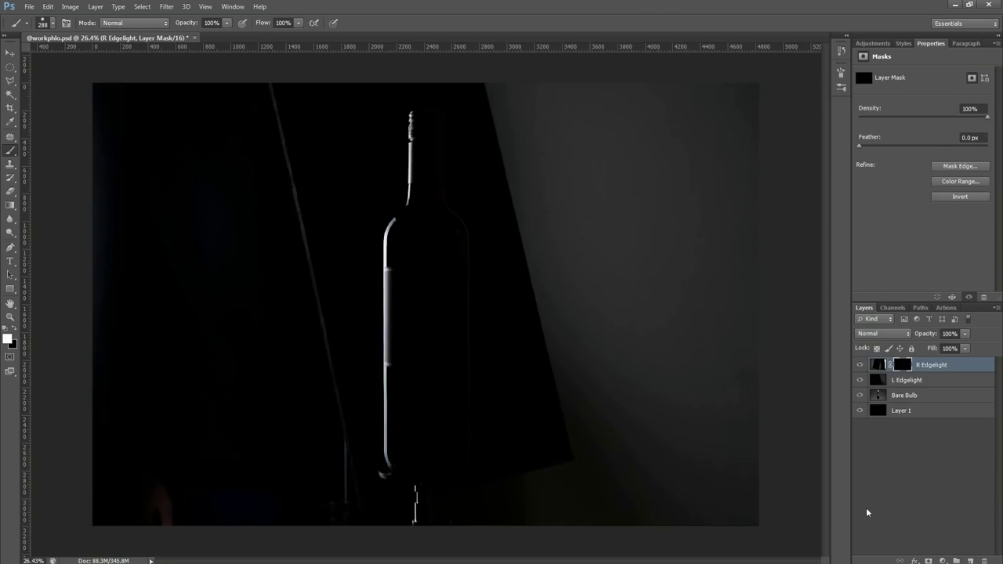
{"action": "key", "text": "g"}
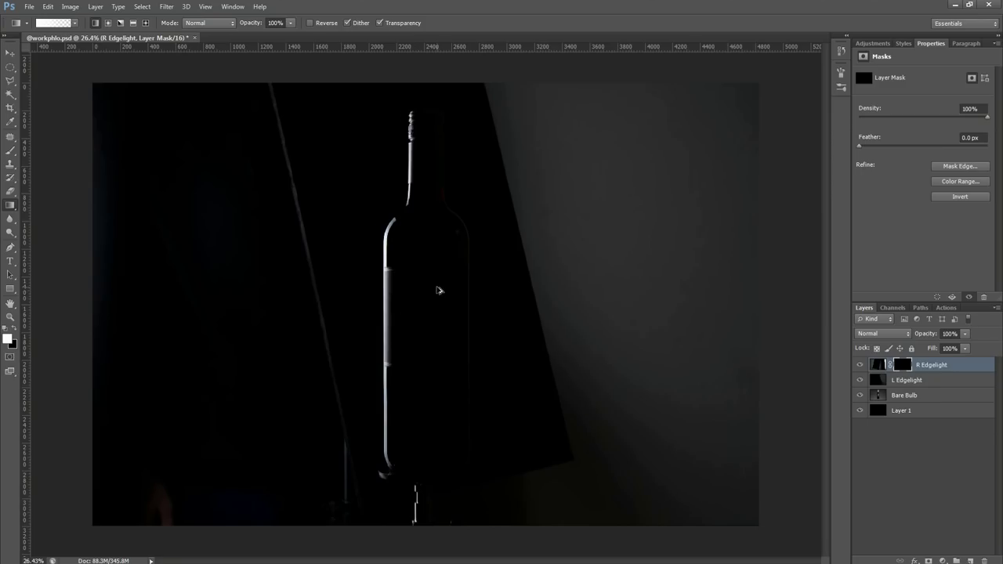
{"action": "scroll", "coordinate": [426, 311], "scroll_direction": "up", "scroll_amount": 3}
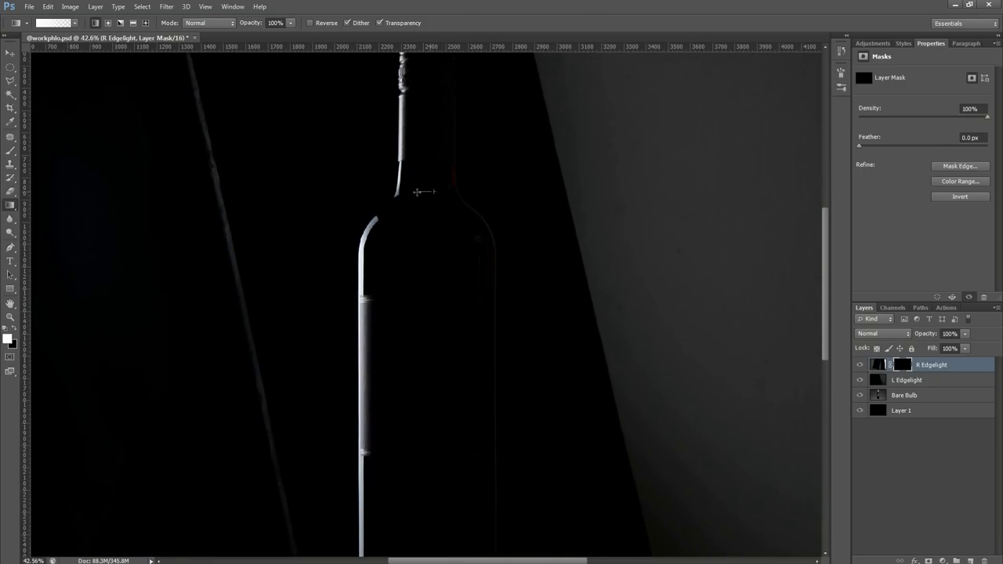
{"action": "left_click_drag", "start_coordinate": [414, 192], "coordinate": [415, 193]}
{"action": "scroll", "coordinate": [342, 238], "scroll_direction": "down", "scroll_amount": 3}
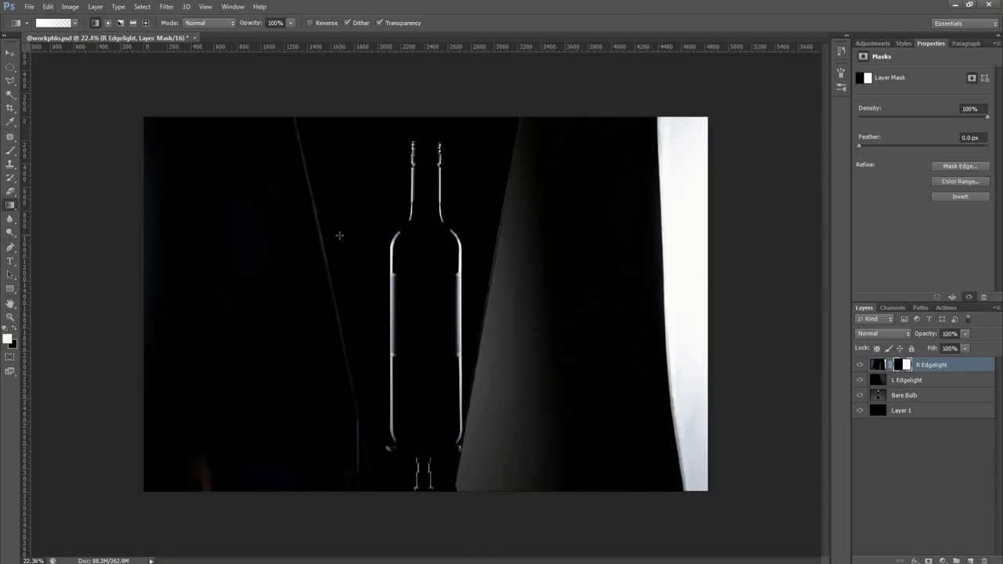
- Group the R Edgelight, L Edgelight and Bare Bulb layers, and mask the group with a selection from the Bottle path
{"action": "left_click", "coordinate": [879, 398], "text": "shift"}
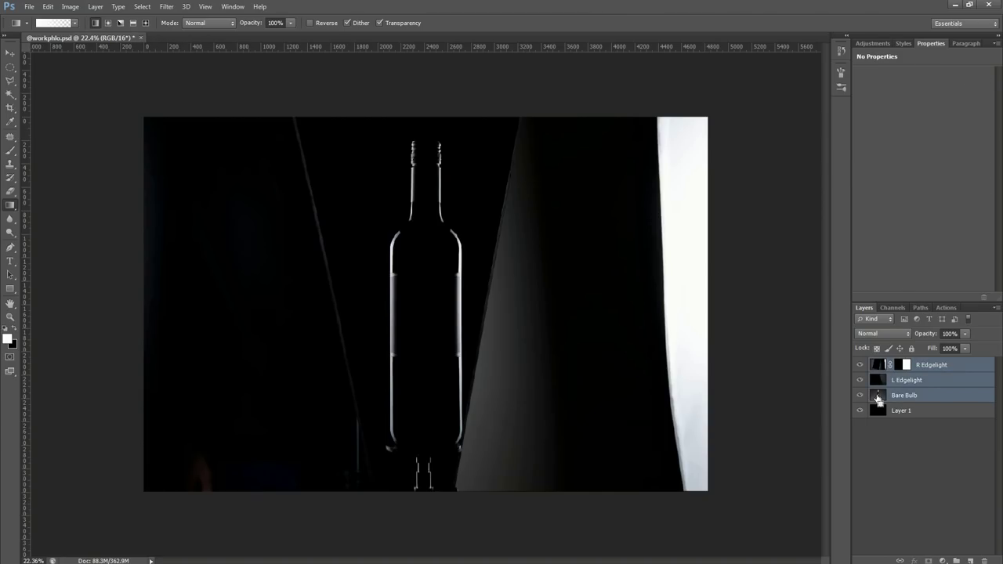
{"action": "key", "text": "ctrl+g"}
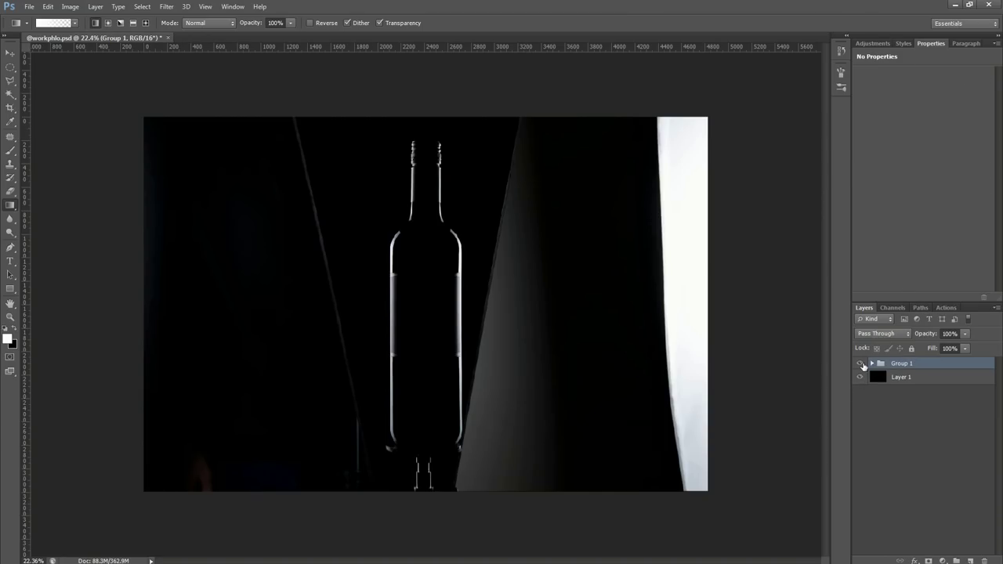
{"action": "left_click", "coordinate": [920, 307]}
{"action": "left_click", "coordinate": [863, 321], "text": "ctrl"}
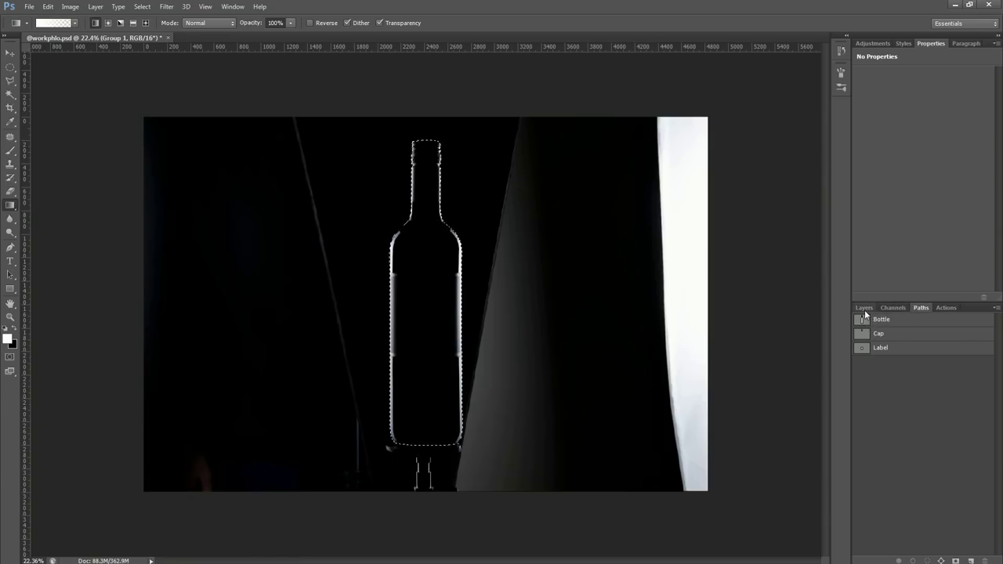
{"action": "left_click", "coordinate": [863, 307]}
{"action": "left_click", "coordinate": [927, 560]}
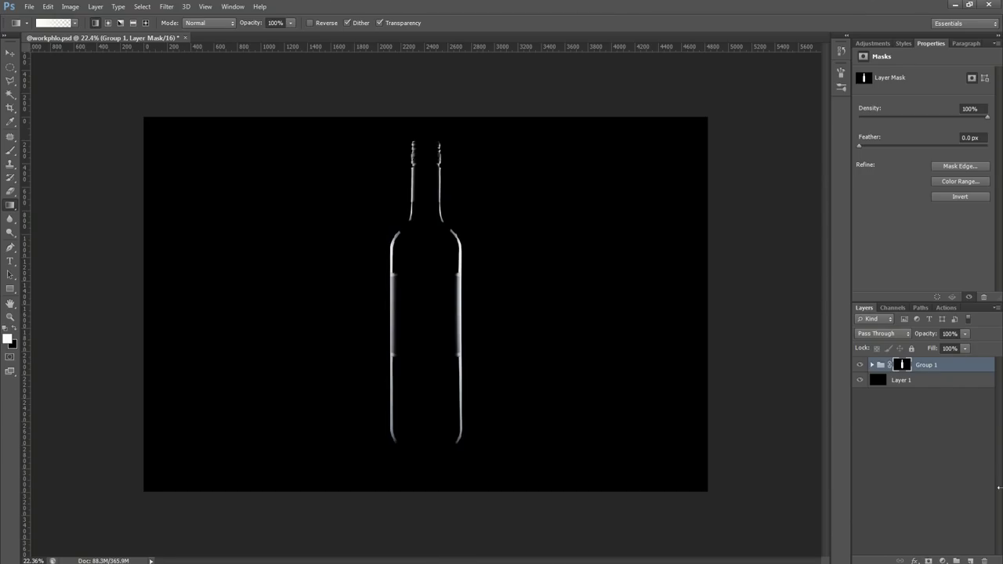
- Expand Group 1 and hide its R Edgelight and L Edgelight layers
{"action": "left_click", "coordinate": [872, 365]}
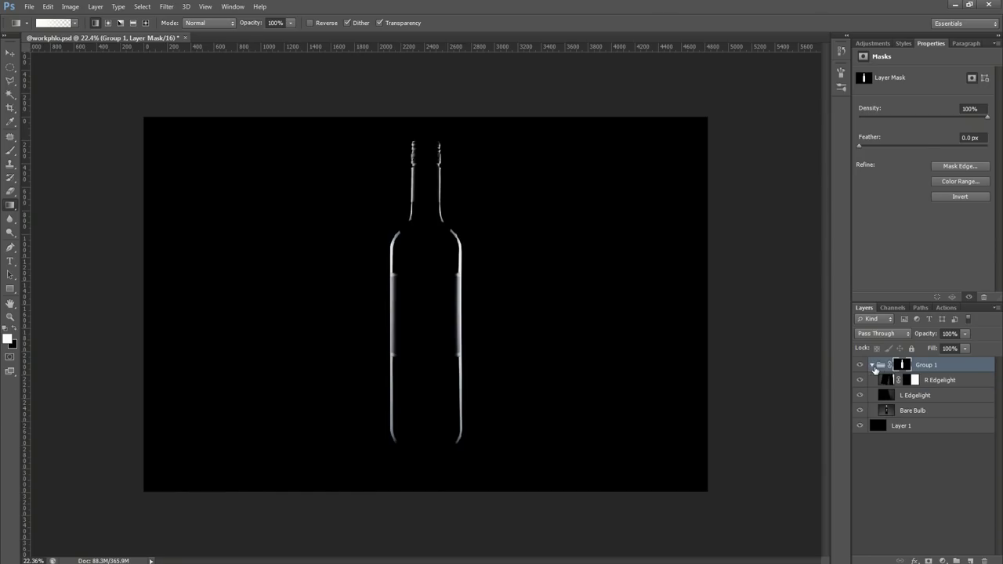
{"action": "left_click", "coordinate": [859, 379]}
{"action": "left_click", "coordinate": [860, 395]}
- Compare the Bare Bulb exposure with the Group 1 mask disabled and re-enabled, checking the background around the bottle
{"action": "scroll", "coordinate": [409, 235], "scroll_direction": "up", "scroll_amount": 5}
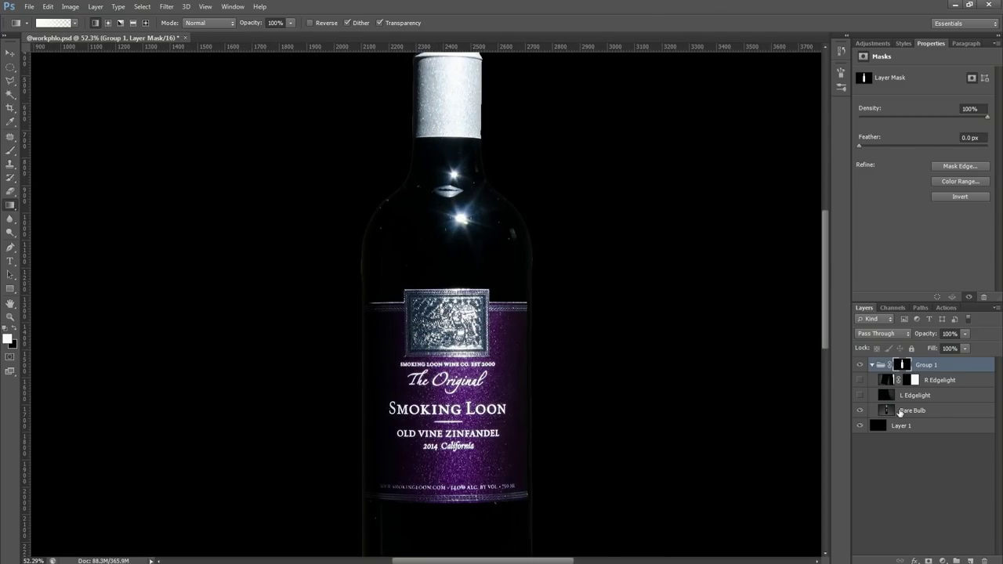
{"action": "left_click", "coordinate": [902, 365], "text": "shift"}
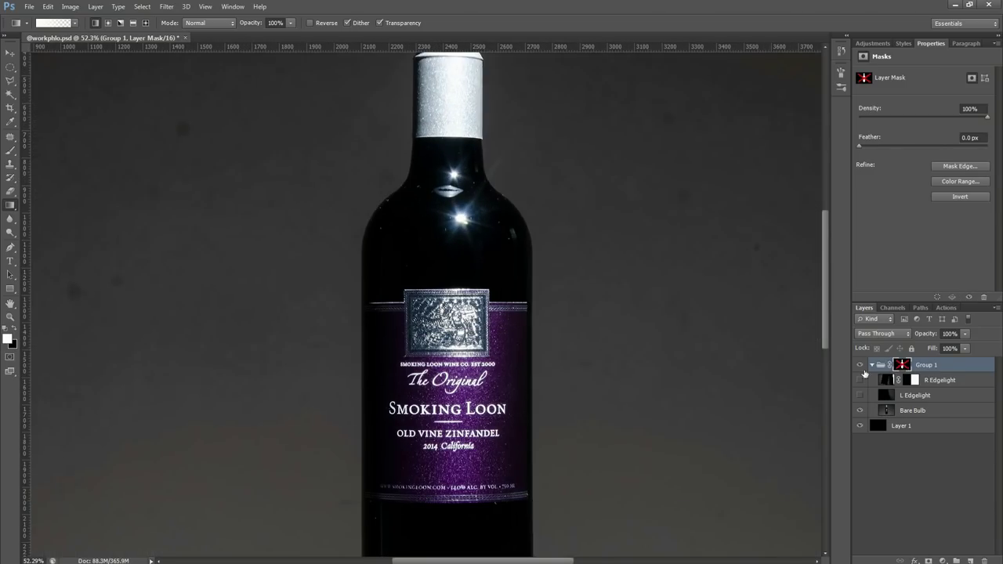
{"action": "scroll", "coordinate": [300, 242], "scroll_direction": "down", "scroll_amount": 4}
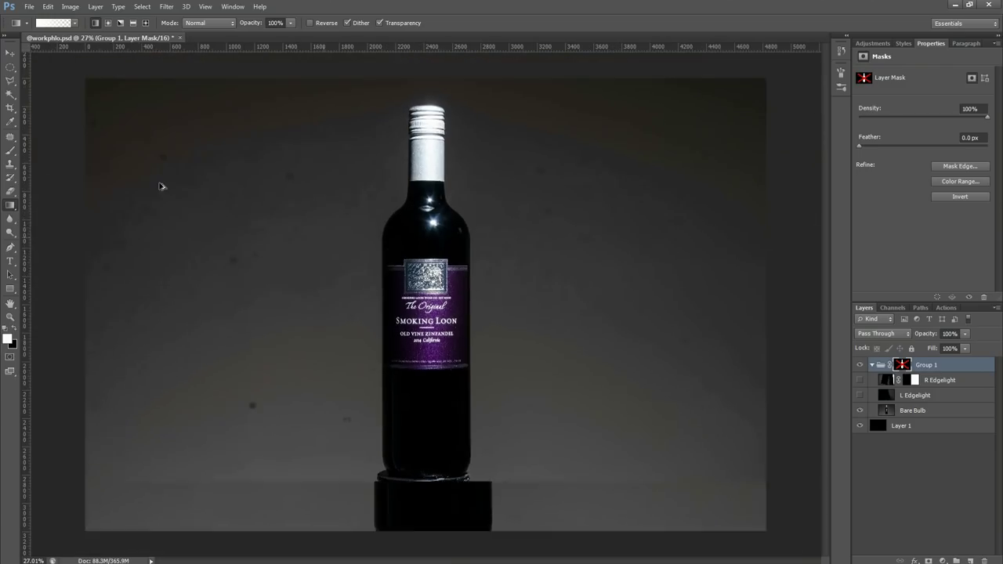
{"action": "scroll", "coordinate": [96, 160], "scroll_direction": "up", "scroll_amount": 2}
{"action": "scroll", "coordinate": [97, 160], "scroll_direction": "up", "scroll_amount": 1}
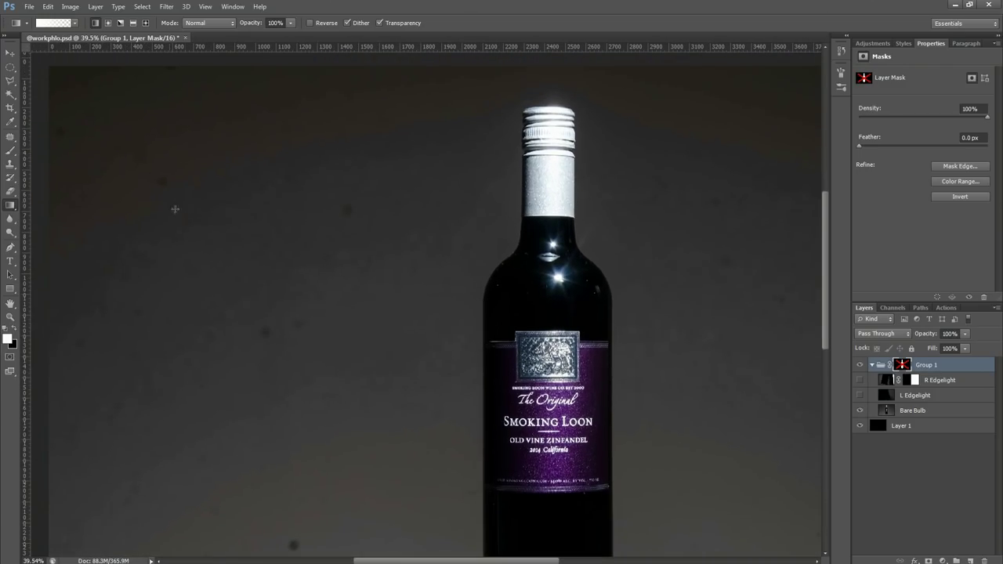
{"action": "scroll", "coordinate": [243, 242], "scroll_direction": "up", "scroll_amount": 1}
{"action": "scroll", "coordinate": [116, 196], "scroll_direction": "down", "scroll_amount": 2}
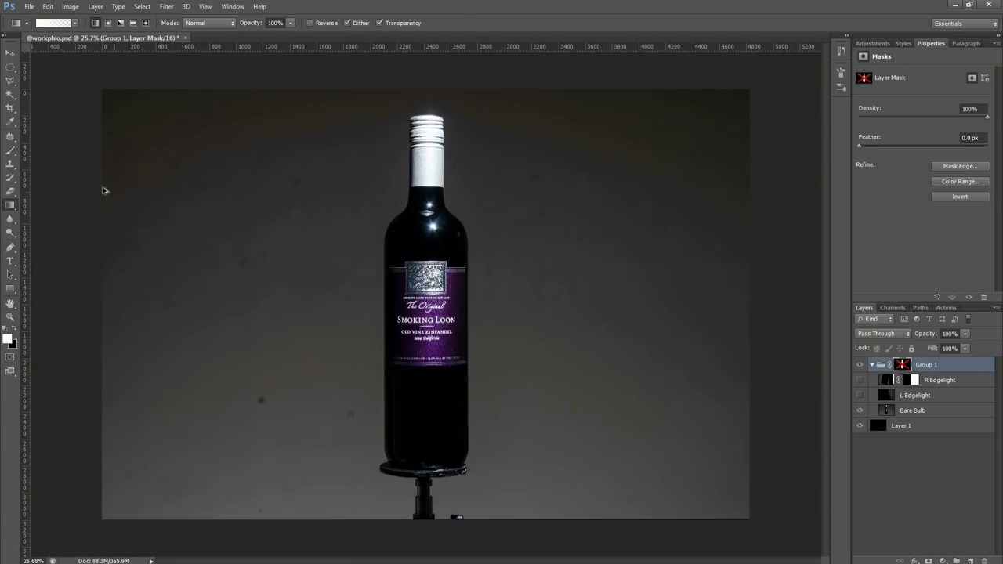
{"action": "scroll", "coordinate": [116, 196], "scroll_direction": "up", "scroll_amount": 1}
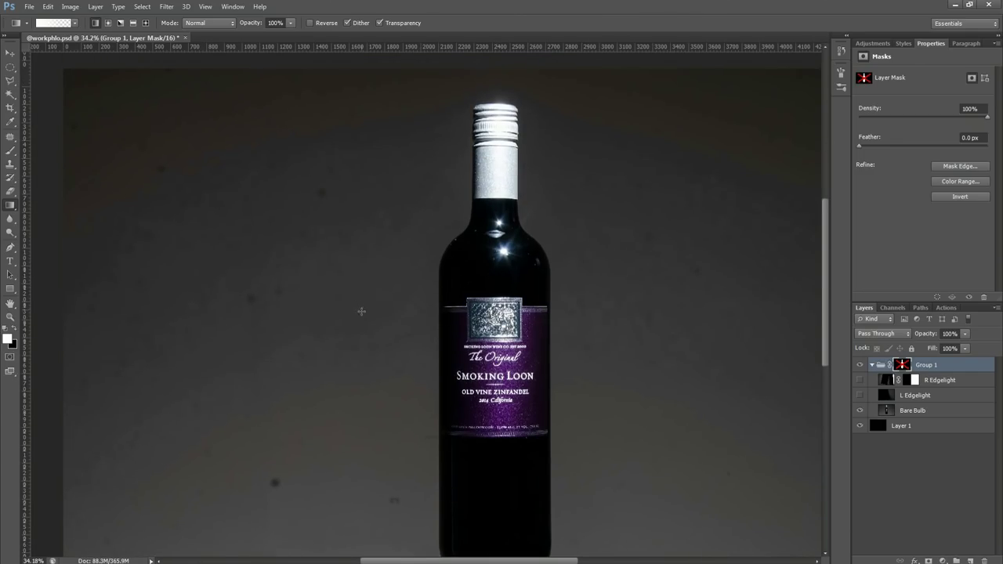
{"action": "key", "text": "ctrl+i"}
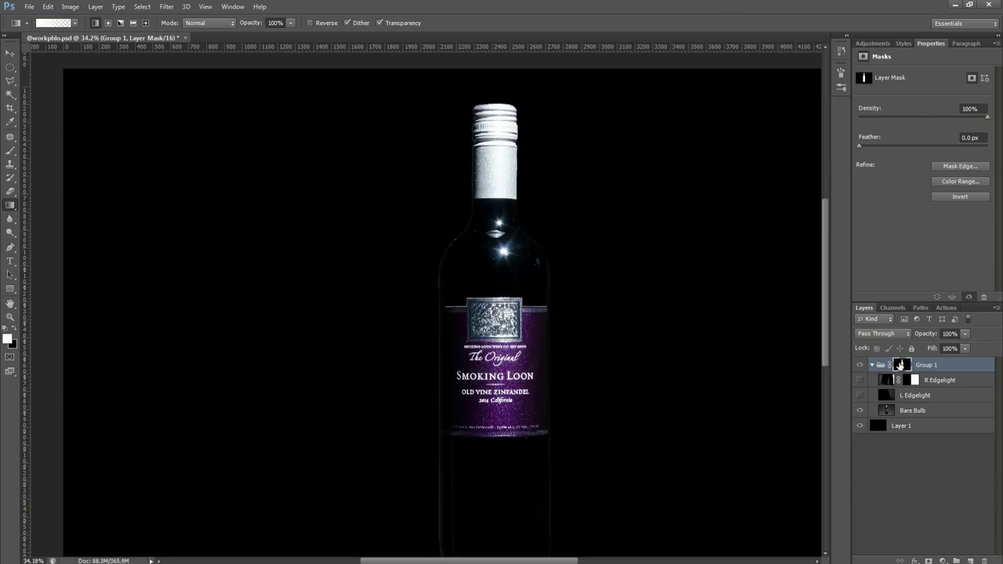
{"action": "scroll", "coordinate": [302, 352], "scroll_direction": "down", "scroll_amount": 2}
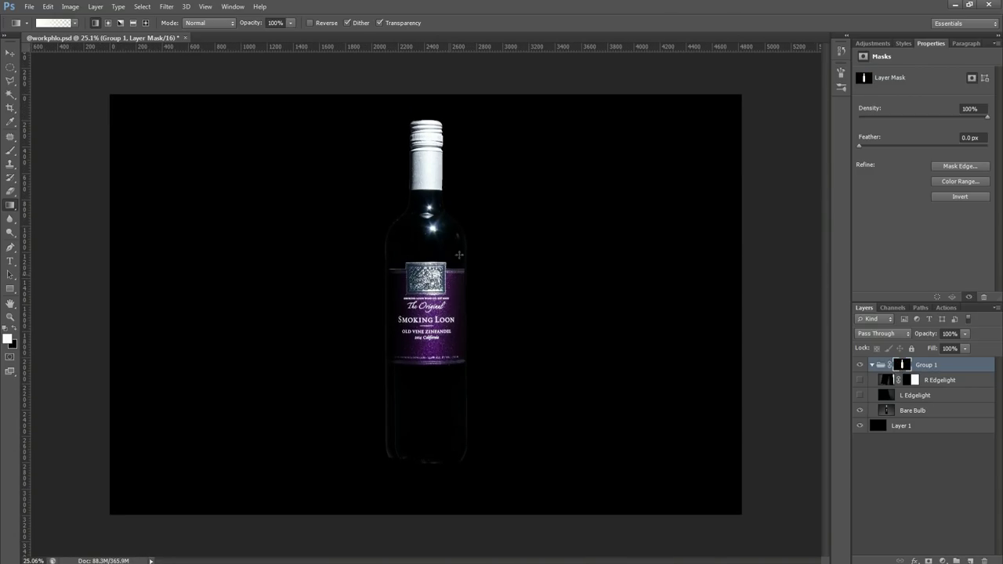
{"action": "left_click", "coordinate": [921, 307]}
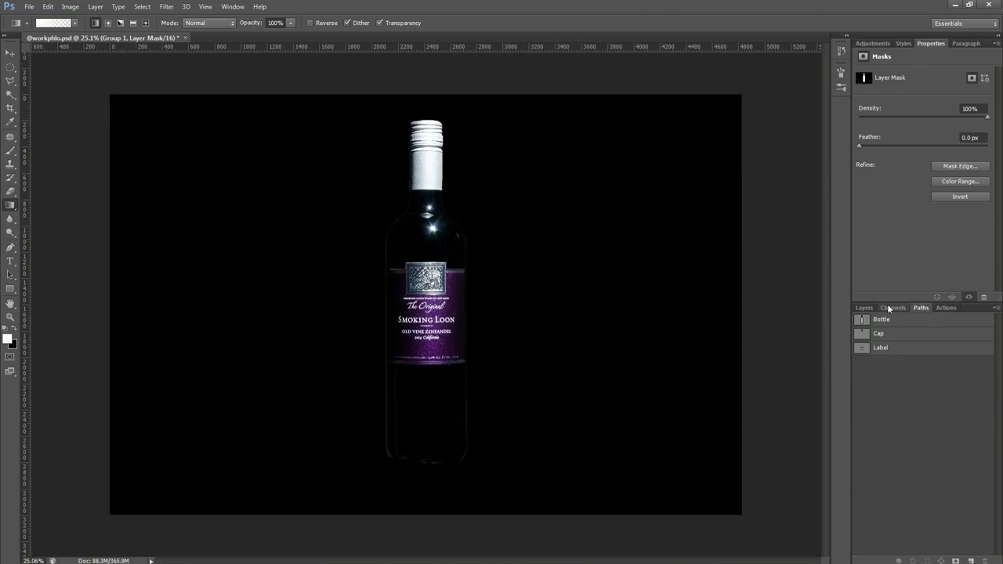
{"action": "left_click", "coordinate": [861, 335], "text": "ctrl"}
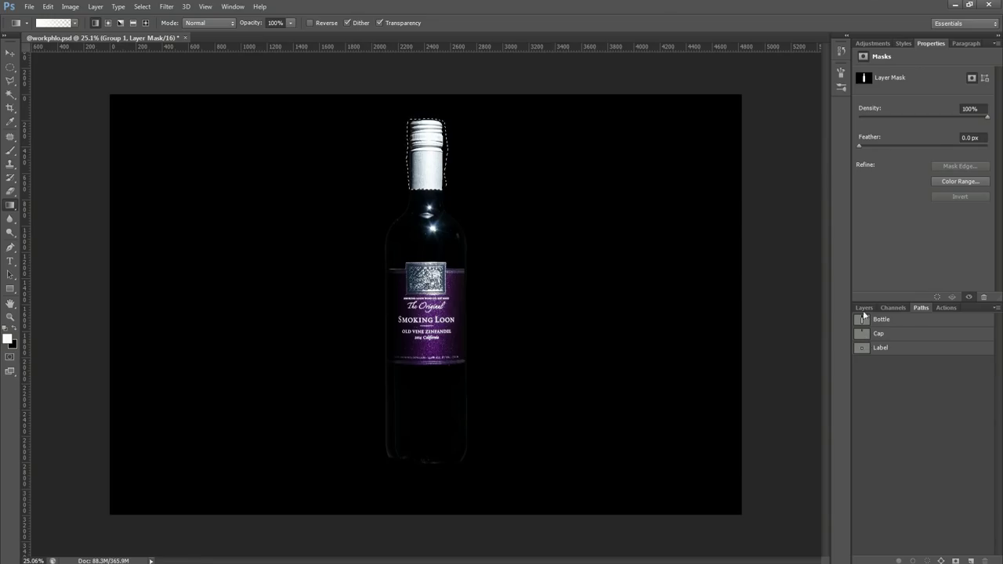
{"action": "left_click", "coordinate": [863, 307]}
{"action": "key", "text": "ctrl+d"}
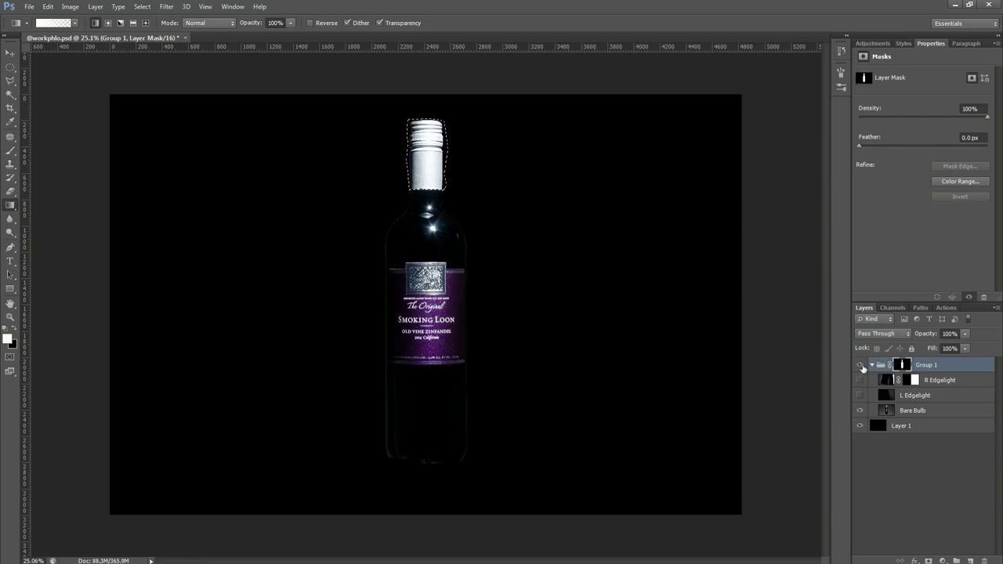
- Duplicate the Bare Bulb layer and mask the copy with a selection from the Cap path
{"action": "left_click", "coordinate": [876, 409]}
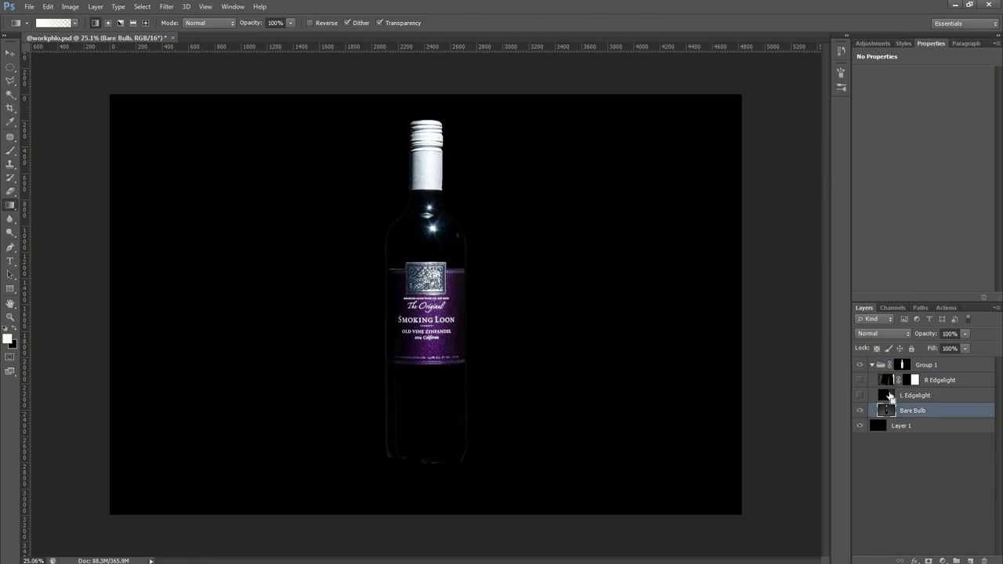
{"action": "key", "text": "ctrl+j"}
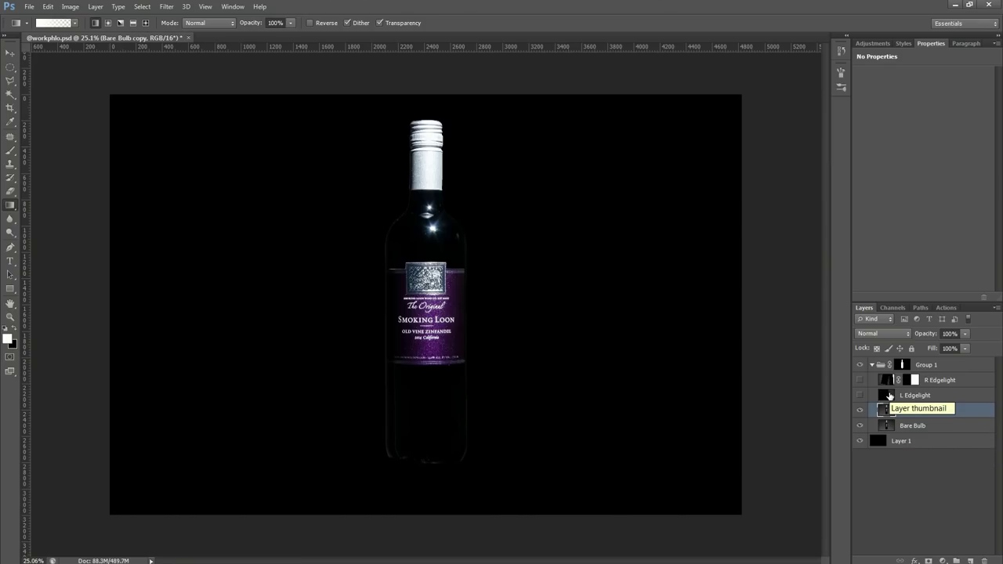
{"action": "left_click", "coordinate": [920, 307]}
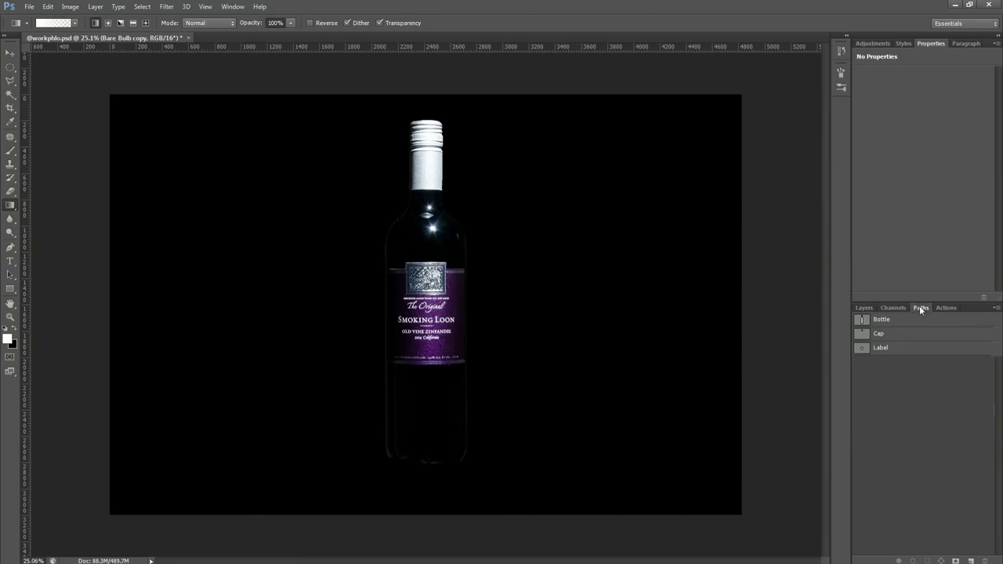
{"action": "left_click", "coordinate": [863, 336], "text": "ctrl"}
{"action": "left_click", "coordinate": [865, 308]}
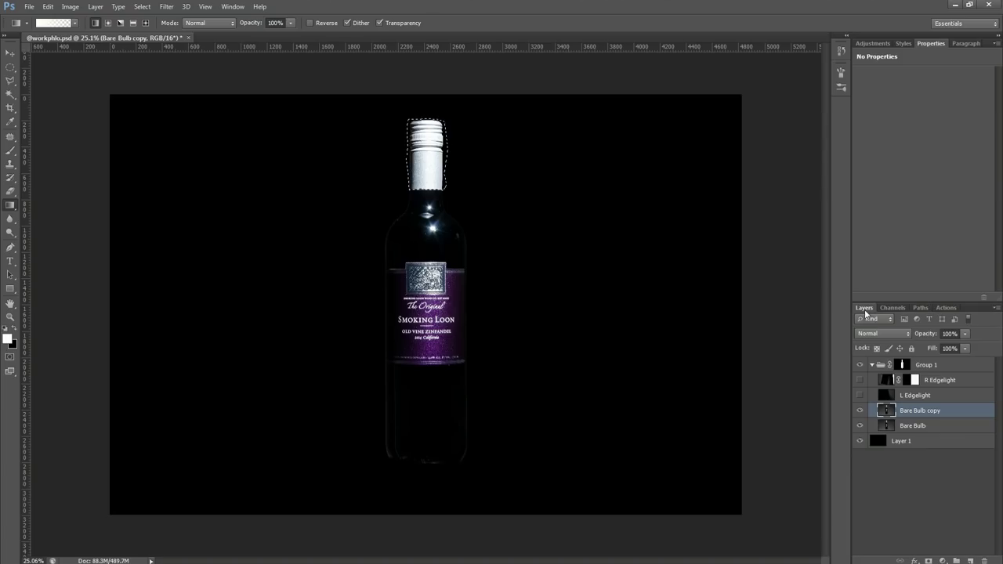
{"action": "left_click", "coordinate": [927, 561]}
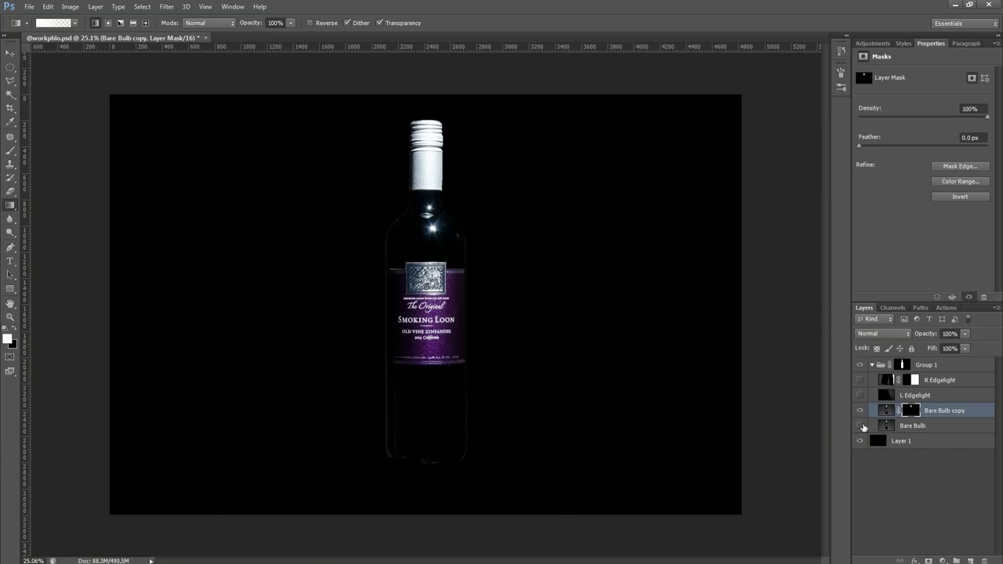
- Load the Label path as a selection and apply it as a mask on the original Bare Bulb layer
{"action": "left_click", "coordinate": [920, 308]}
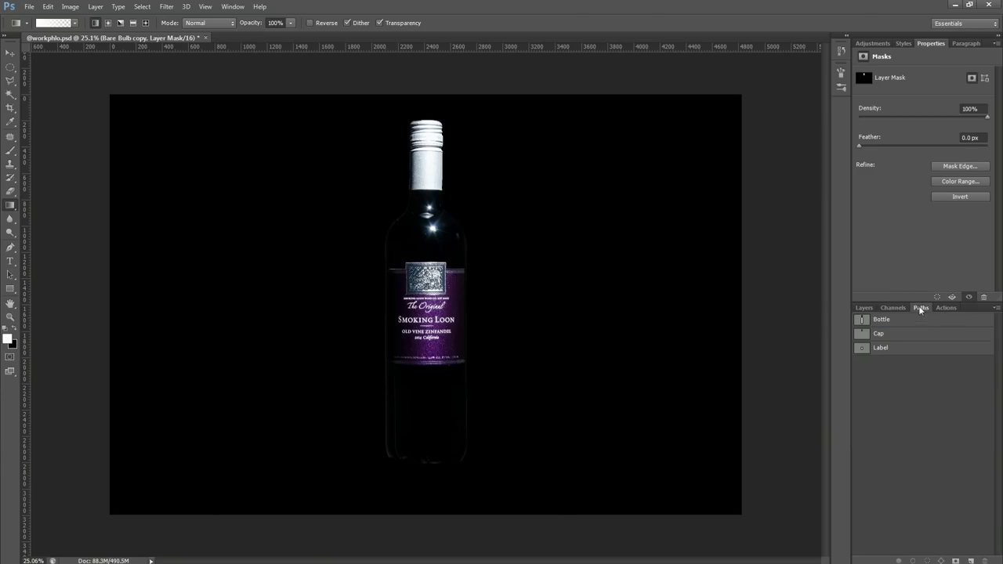
{"action": "left_click", "coordinate": [863, 349], "text": "ctrl"}
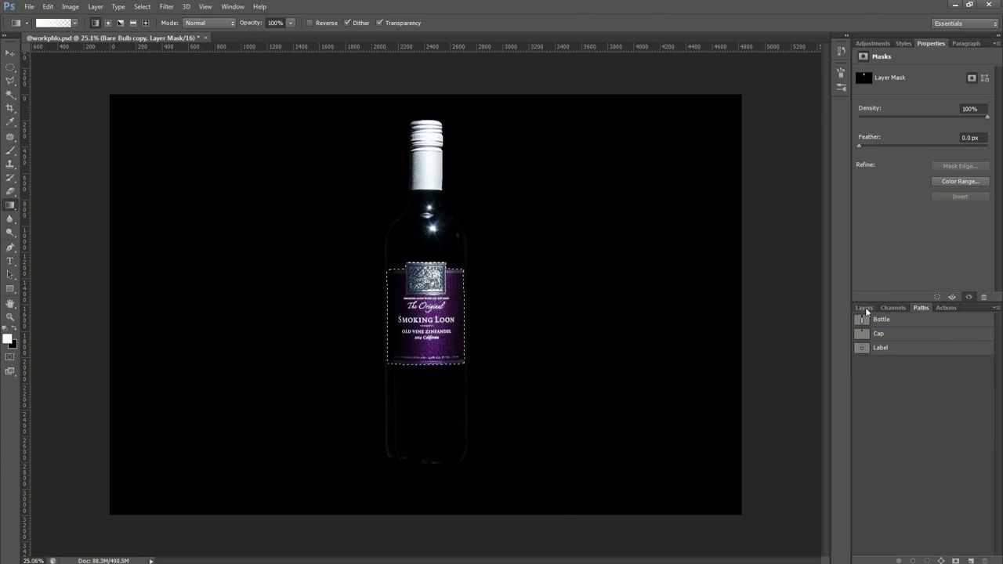
{"action": "left_click", "coordinate": [863, 308]}
{"action": "left_click", "coordinate": [883, 426]}
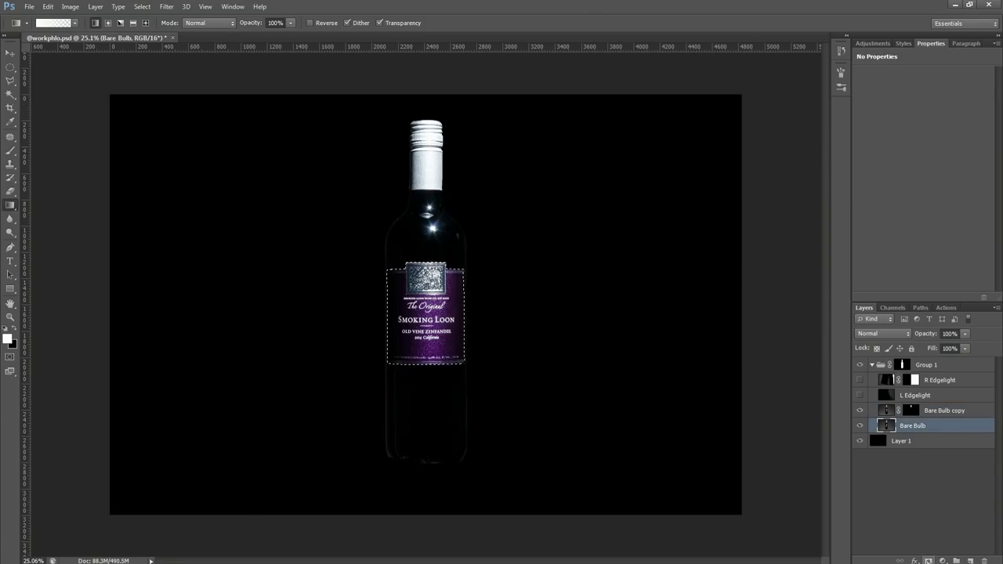
{"action": "left_click", "coordinate": [928, 560]}
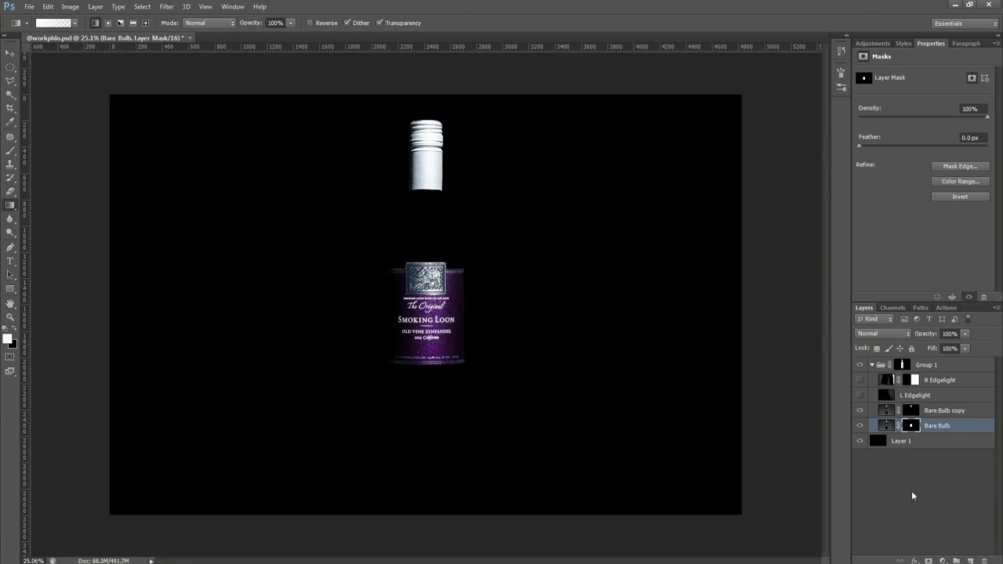
- Show the R Edgelight and L Edgelight layers and set the blend mode of both to Linear Dodge (Add)
{"action": "left_click", "coordinate": [859, 395]}
{"action": "left_click", "coordinate": [859, 380]}
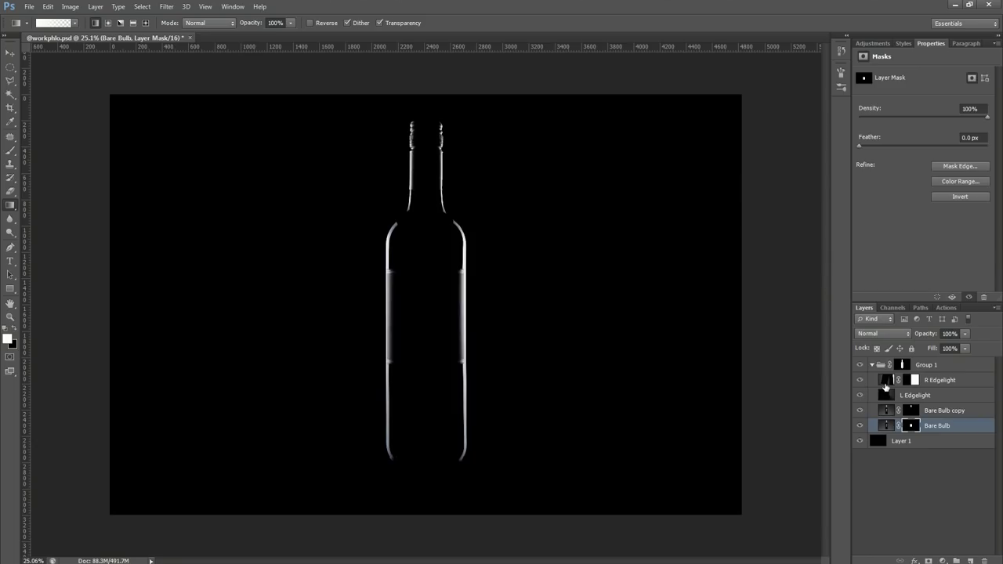
{"action": "left_click", "coordinate": [887, 380]}
{"action": "left_click", "coordinate": [890, 398], "text": "shift"}
{"action": "left_click", "coordinate": [886, 333]}
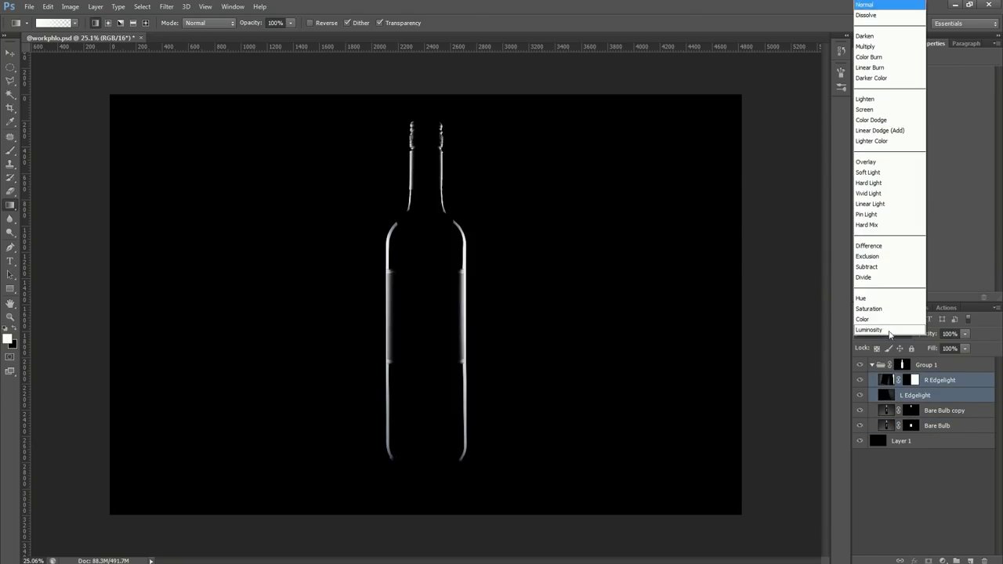
{"action": "left_click", "coordinate": [885, 131]}
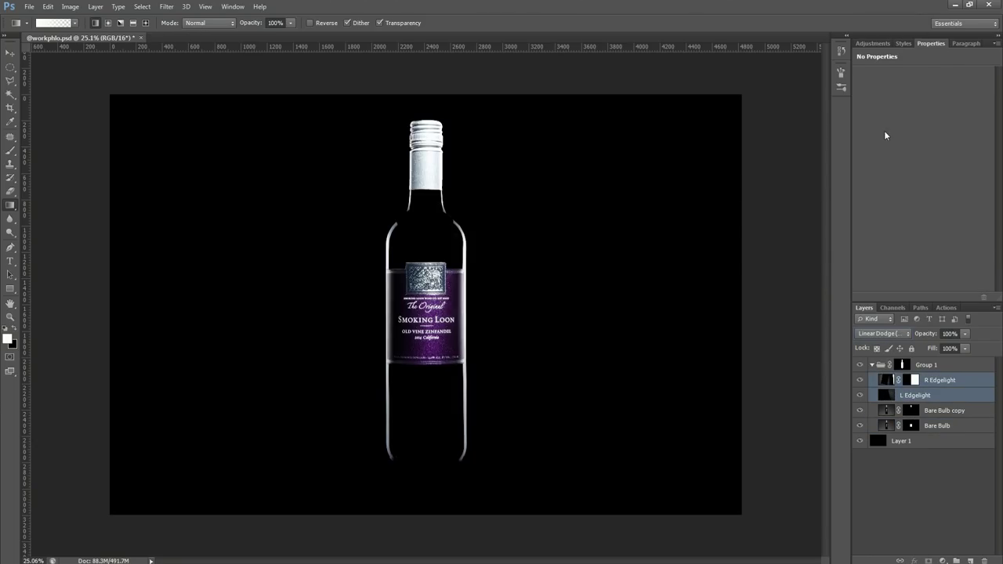
{"action": "left_click", "coordinate": [919, 506]}
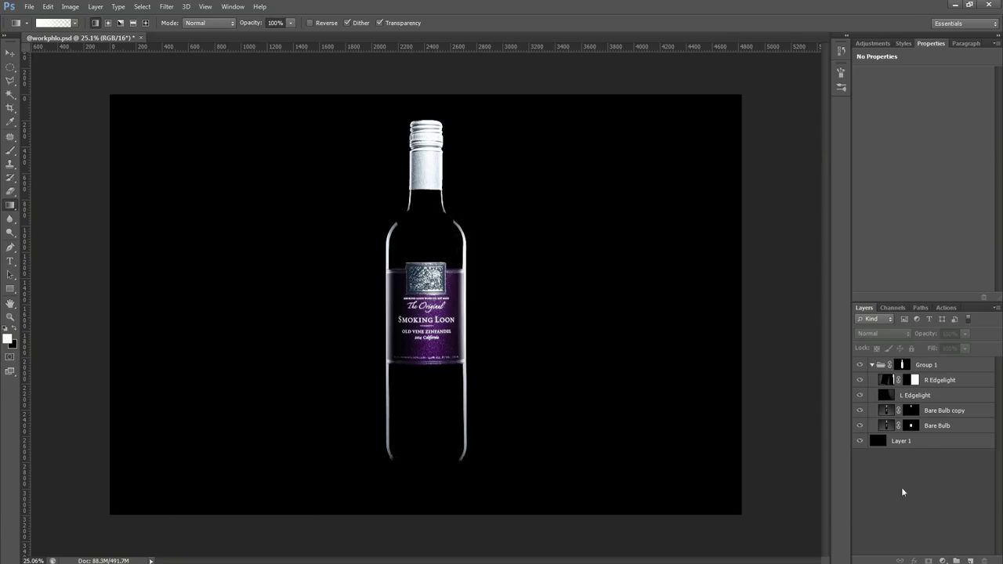
- Activate the Move tool and inspect the blended edge lights around the label and bottle shoulders up close
{"action": "left_click", "coordinate": [10, 52]}
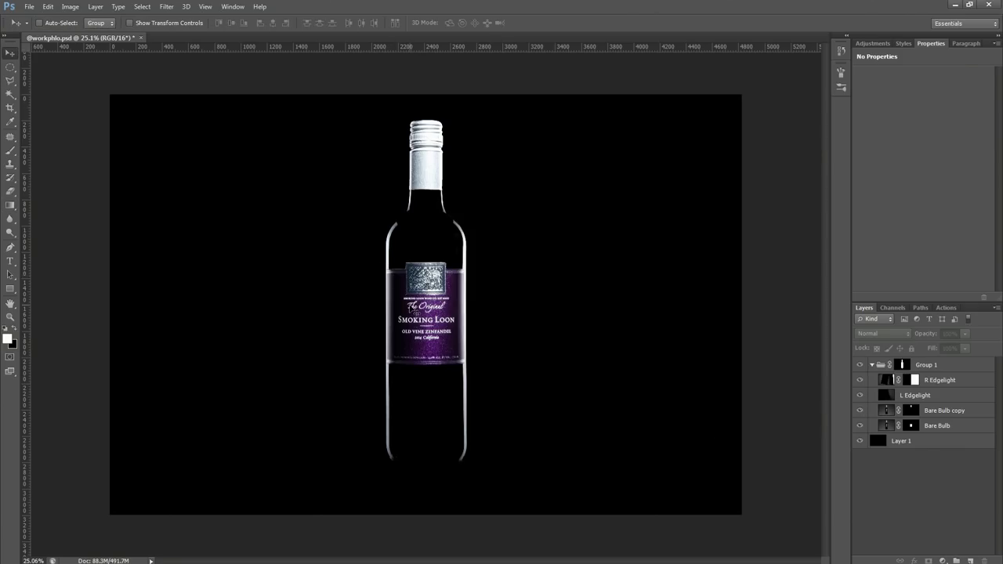
{"action": "left_click", "coordinate": [410, 308]}
{"action": "left_click", "coordinate": [517, 228]}
{"action": "scroll", "coordinate": [373, 290], "scroll_direction": "up", "scroll_amount": 4}
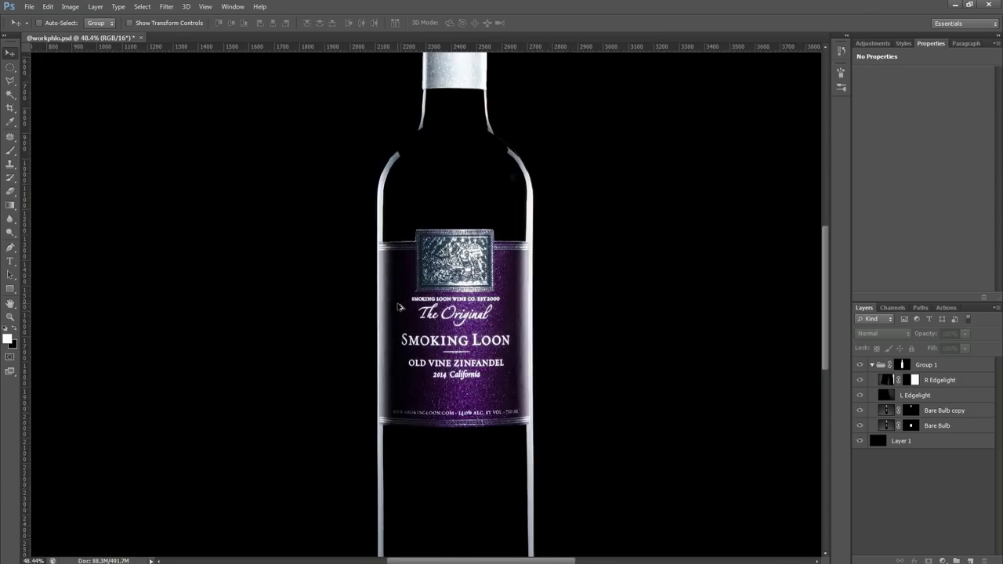
- Set the feather of Group 1's layer mask to 0.8 px
{"action": "scroll", "coordinate": [391, 277], "scroll_direction": "down", "scroll_amount": 1}
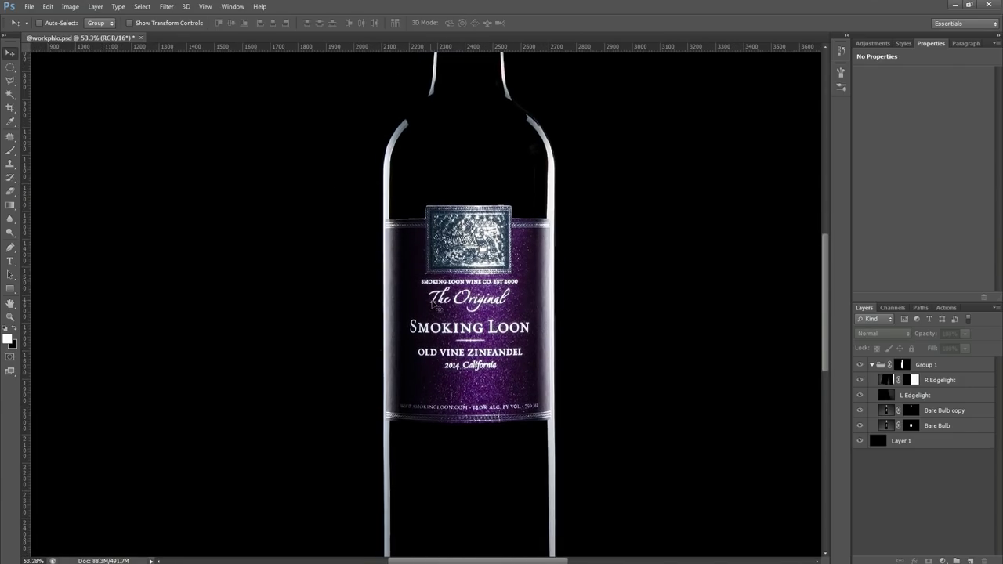
{"action": "scroll", "coordinate": [394, 326], "scroll_direction": "up", "scroll_amount": 1}
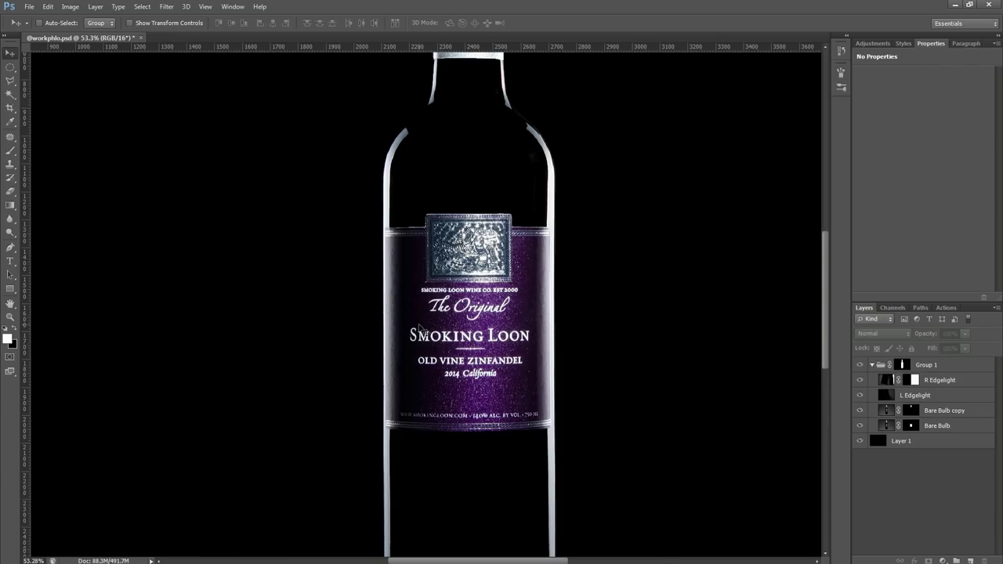
{"action": "scroll", "coordinate": [421, 214], "scroll_direction": "up", "scroll_amount": 2}
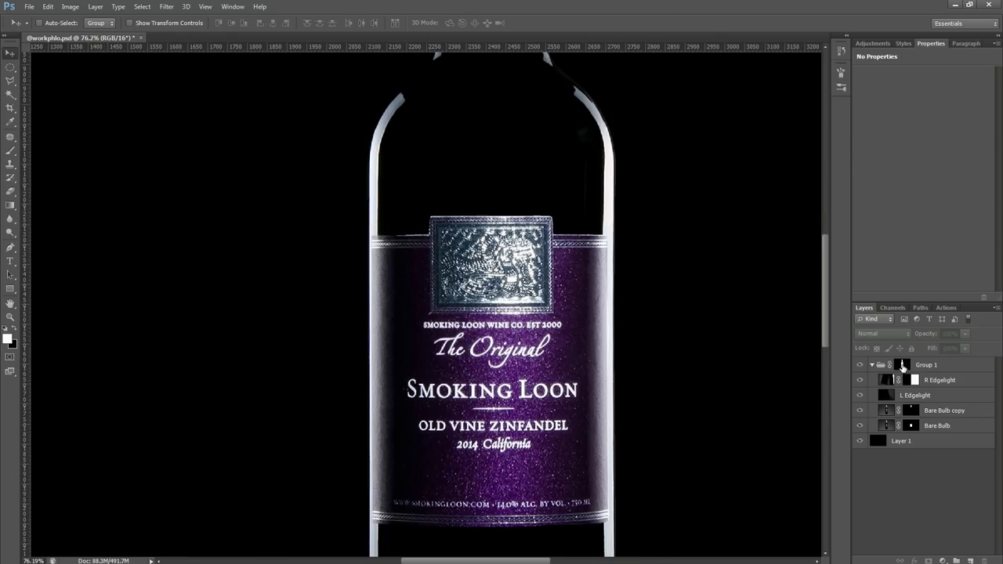
{"action": "left_click", "coordinate": [902, 366]}
{"action": "left_click", "coordinate": [979, 137]}
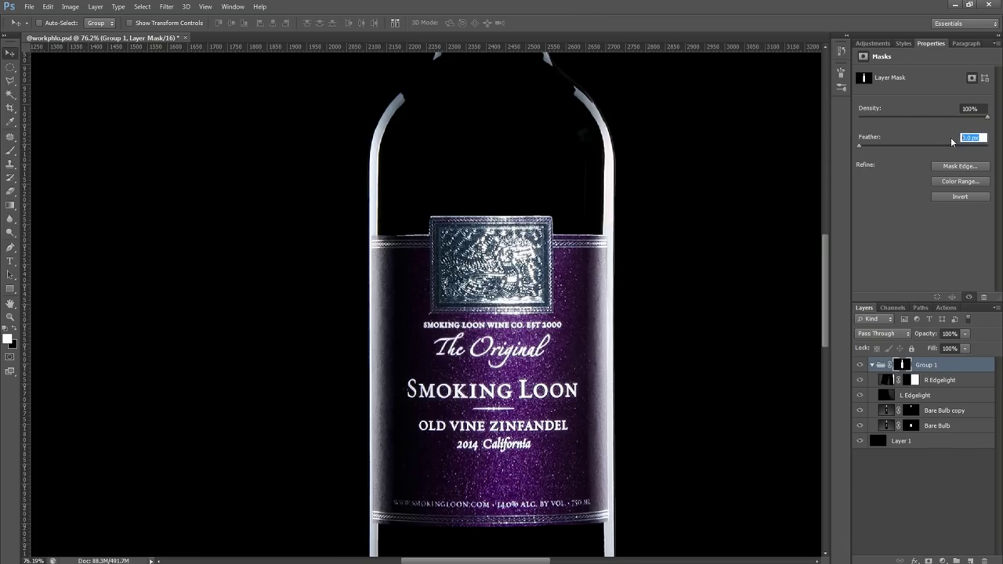
{"action": "type", "text": "0.8"}
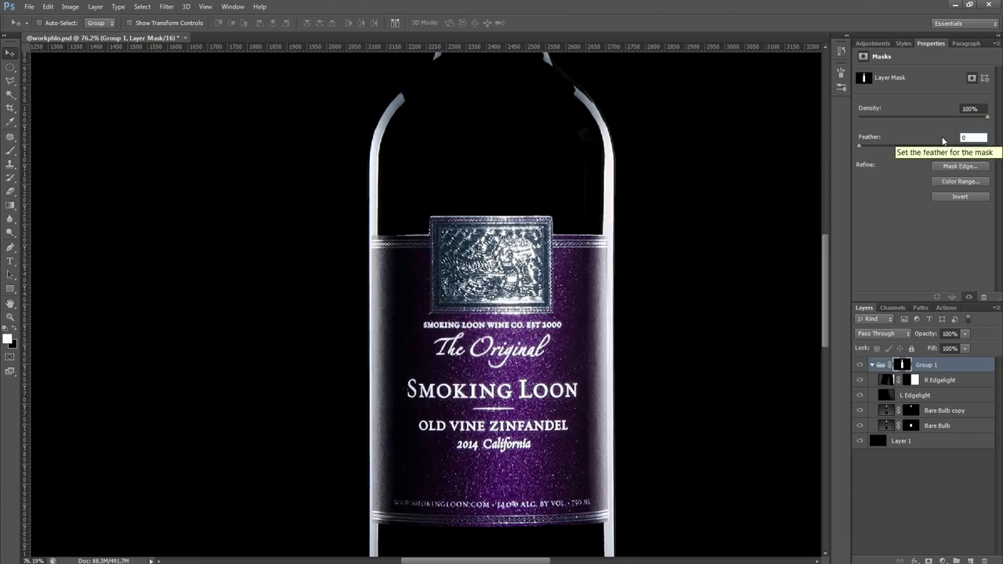
{"action": "left_click", "coordinate": [901, 481]}
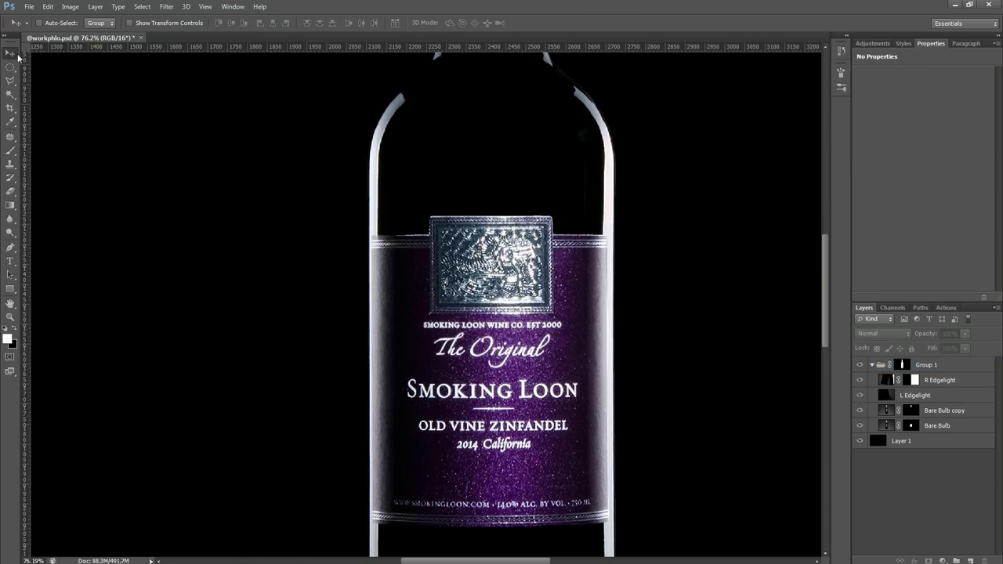
- Add an empty layer above R Edgelight in Group 1 and ready the Brush tool with black as the foreground color
{"action": "left_click", "coordinate": [464, 297]}
{"action": "left_click", "coordinate": [576, 227]}
{"action": "left_click", "coordinate": [971, 387]}
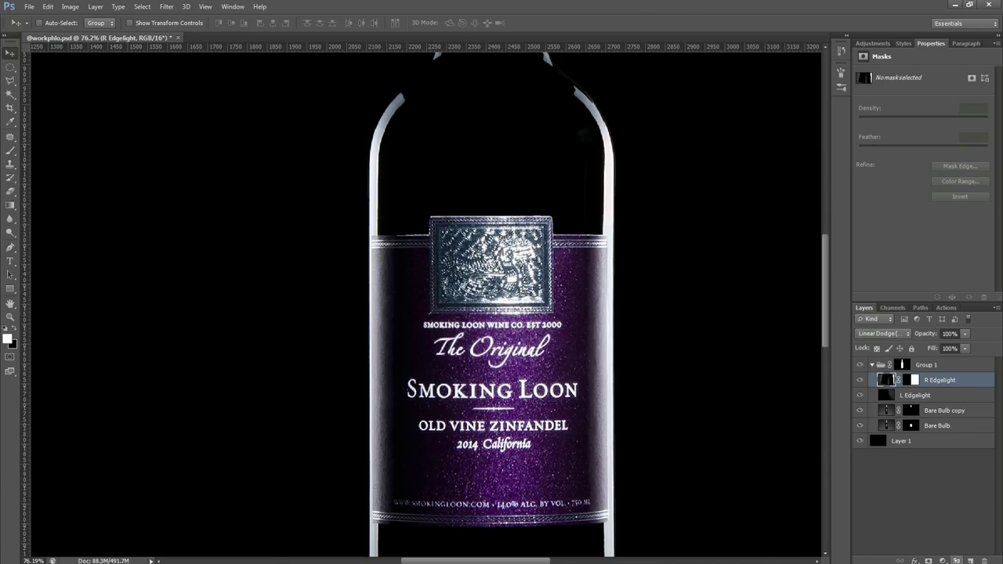
{"action": "left_click", "coordinate": [971, 560]}
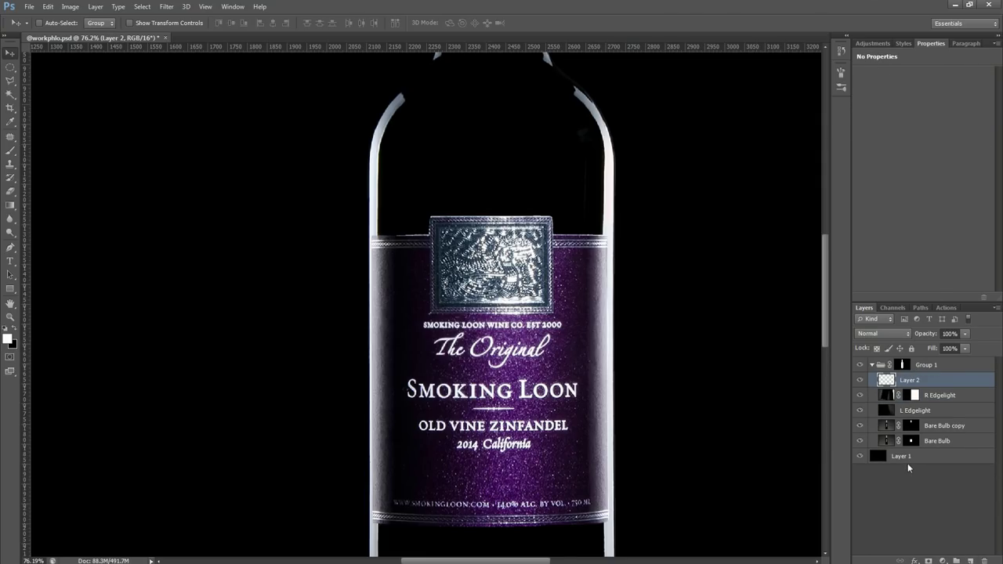
{"action": "key", "text": "x"}
{"action": "key", "text": "b"}
- Shrink the brush to about 33 px and paint black over the faint stray reflections inside the bottle's right shoulder
{"action": "scroll", "coordinate": [666, 235], "scroll_direction": "up", "scroll_amount": 1}
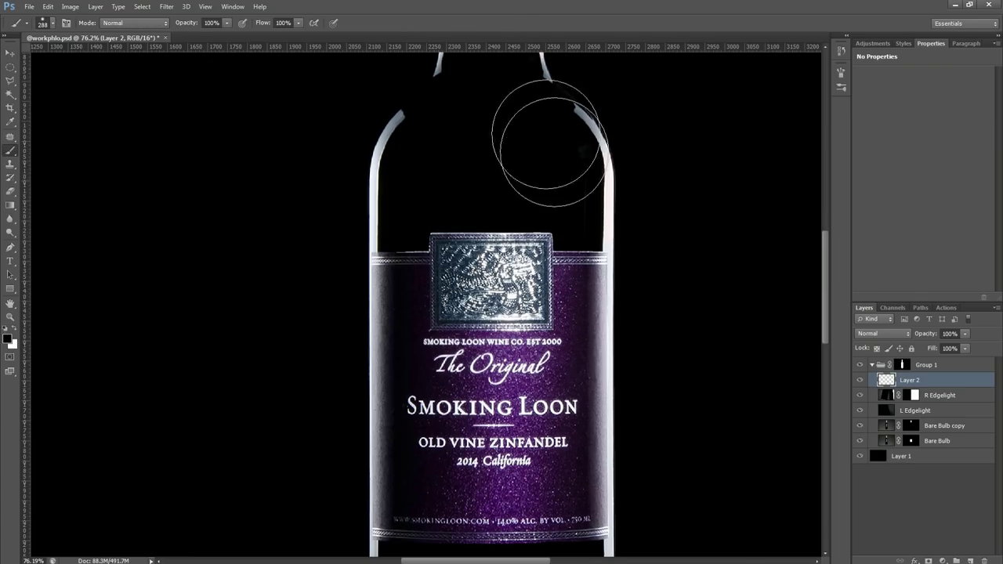
{"action": "scroll", "coordinate": [545, 239], "scroll_direction": "up", "scroll_amount": 2}
{"action": "scroll", "coordinate": [545, 239], "scroll_direction": "up", "scroll_amount": 2}
{"action": "mouse_move", "coordinate": [545, 239]}
{"action": "left_mouse_down"}
{"action": "mouse_move", "coordinate": [522, 202]}
{"action": "mouse_move", "coordinate": [485, 195]}
{"action": "left_mouse_up"}
{"action": "scroll", "coordinate": [589, 191], "scroll_direction": "up", "scroll_amount": 2}
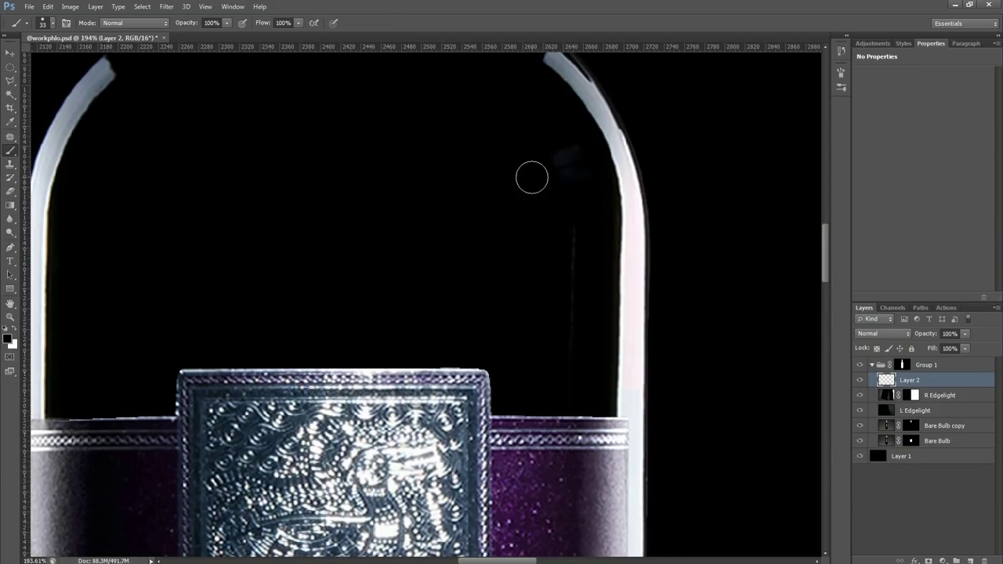
{"action": "left_click_drag", "start_coordinate": [571, 159], "coordinate": [575, 357]}
{"action": "scroll", "coordinate": [472, 220], "scroll_direction": "down", "scroll_amount": 3}
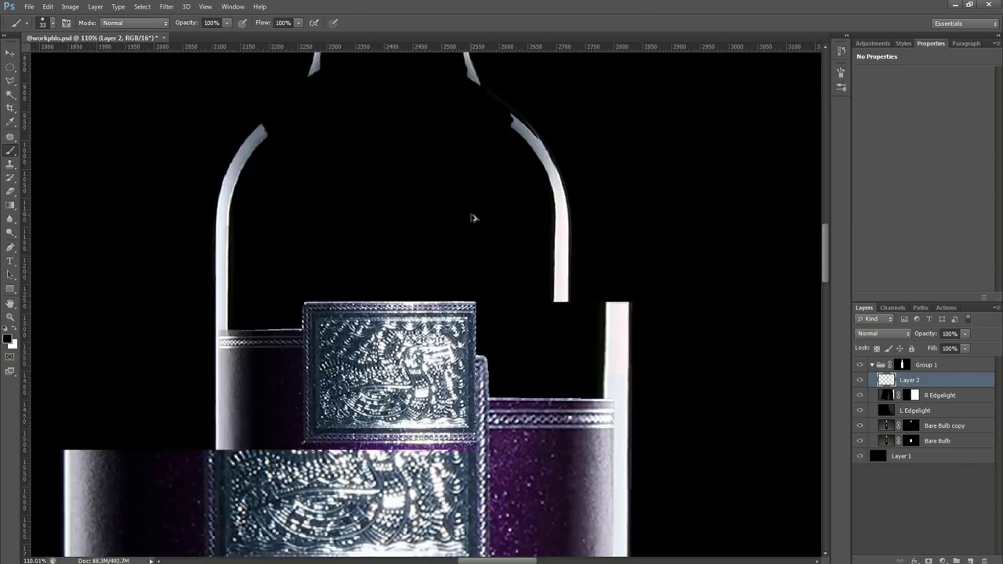
{"action": "scroll", "coordinate": [462, 173], "scroll_direction": "up", "scroll_amount": 2}
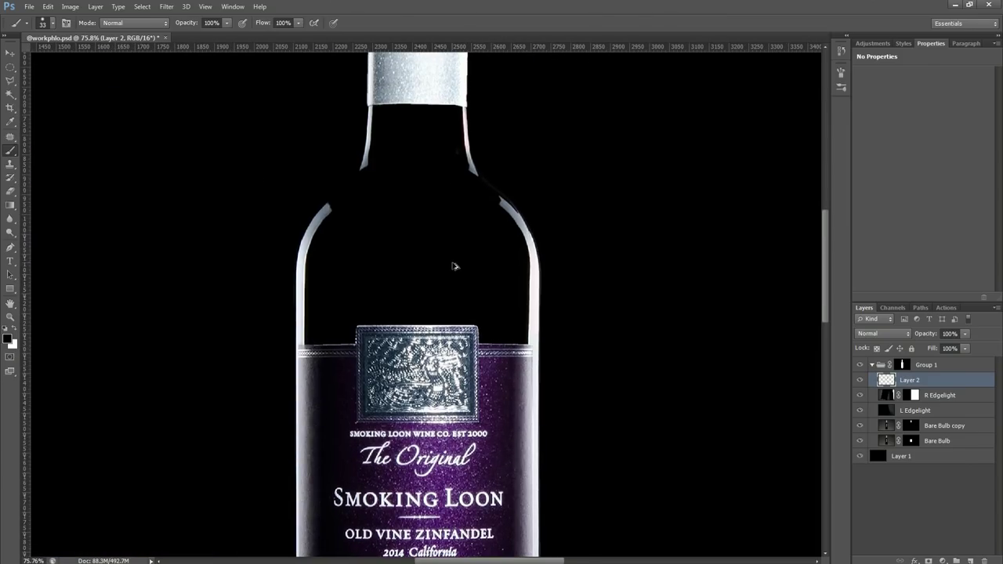
{"action": "scroll", "coordinate": [466, 276], "scroll_direction": "down", "scroll_amount": 1}
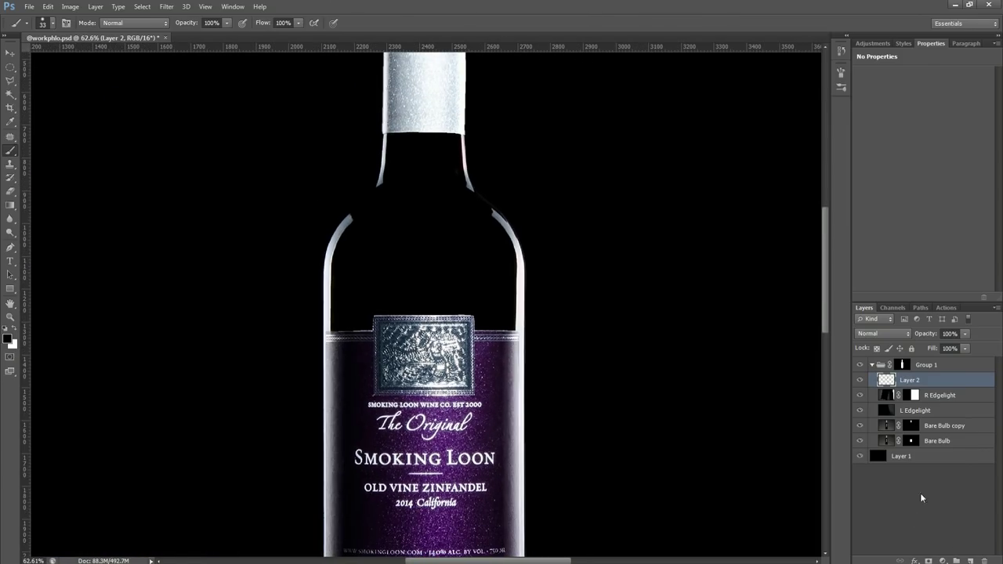
- Add another layer, outline the ragged end of the right shoulder's edge light with the Polygonal Lasso, fill it black and deselect
{"action": "scroll", "coordinate": [427, 207], "scroll_direction": "up", "scroll_amount": 1}
{"action": "scroll", "coordinate": [421, 225], "scroll_direction": "up", "scroll_amount": 2}
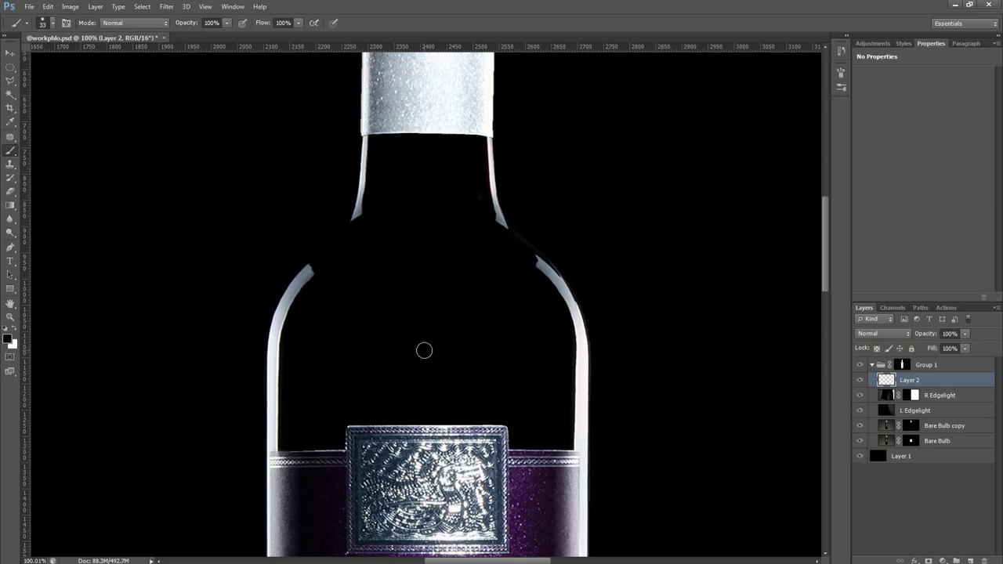
{"action": "left_click", "coordinate": [10, 79]}
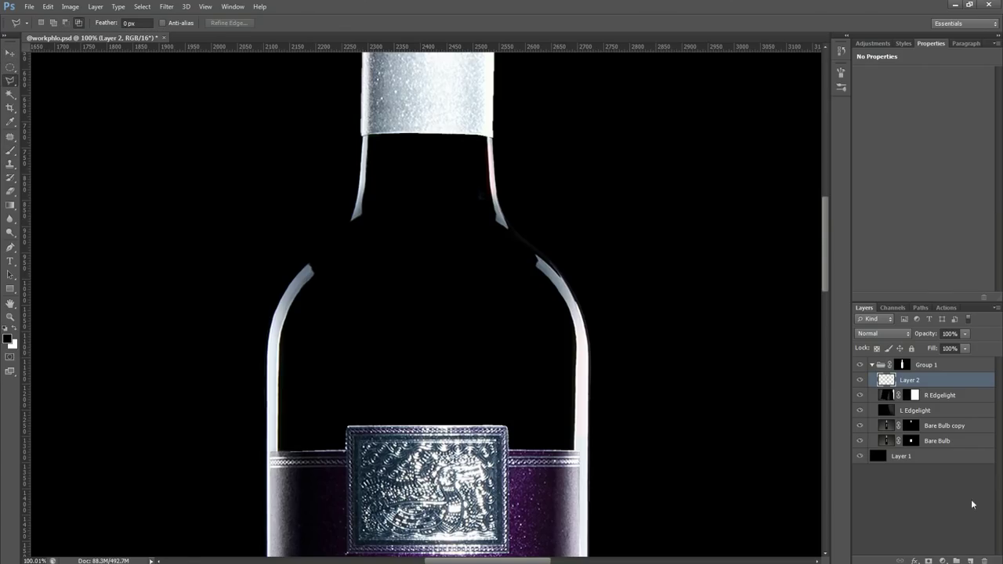
{"action": "left_click", "coordinate": [969, 558]}
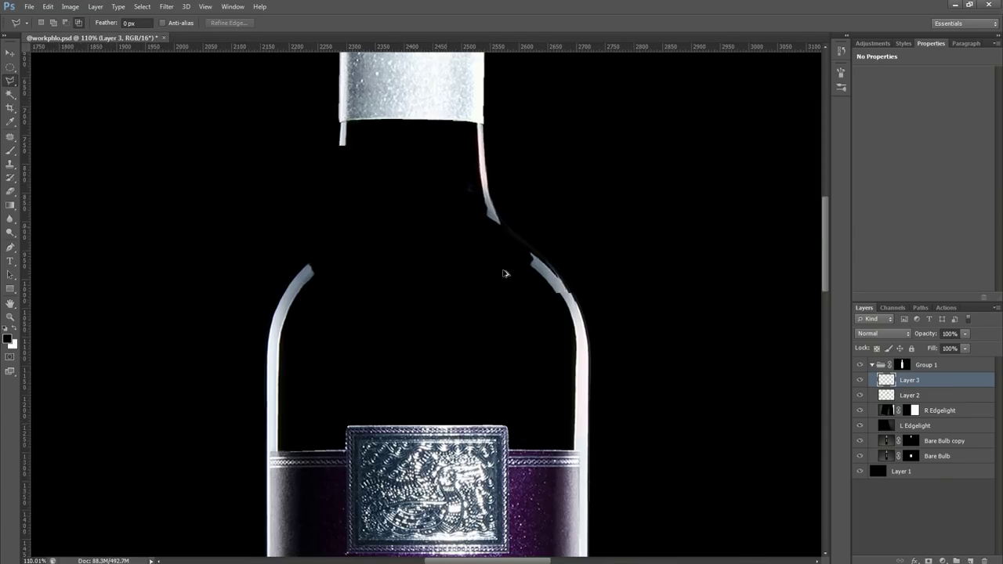
{"action": "scroll", "coordinate": [583, 278], "scroll_direction": "up", "scroll_amount": 8}
{"action": "mouse_move", "coordinate": [518, 246]}
{"action": "left_mouse_down"}
{"action": "mouse_move", "coordinate": [494, 270]}
{"action": "mouse_move", "coordinate": [466, 248]}
{"action": "mouse_move", "coordinate": [480, 230]}
{"action": "mouse_move", "coordinate": [518, 248]}
{"action": "left_mouse_up"}
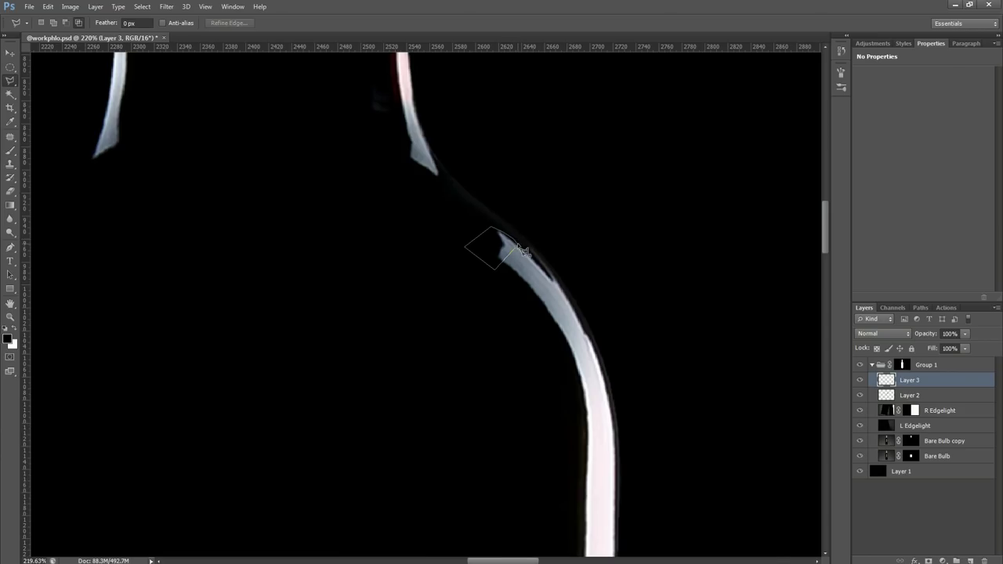
{"action": "key", "text": "alt+BackSpace"}
{"action": "key", "text": "ctrl+d"}
- Select the ragged end of the left shoulder's edge light with the Polygonal Lasso, fill it black on Layer 3 and deselect
{"action": "scroll", "coordinate": [520, 255], "scroll_direction": "down", "scroll_amount": 3}
{"action": "scroll", "coordinate": [266, 264], "scroll_direction": "up", "scroll_amount": 2}
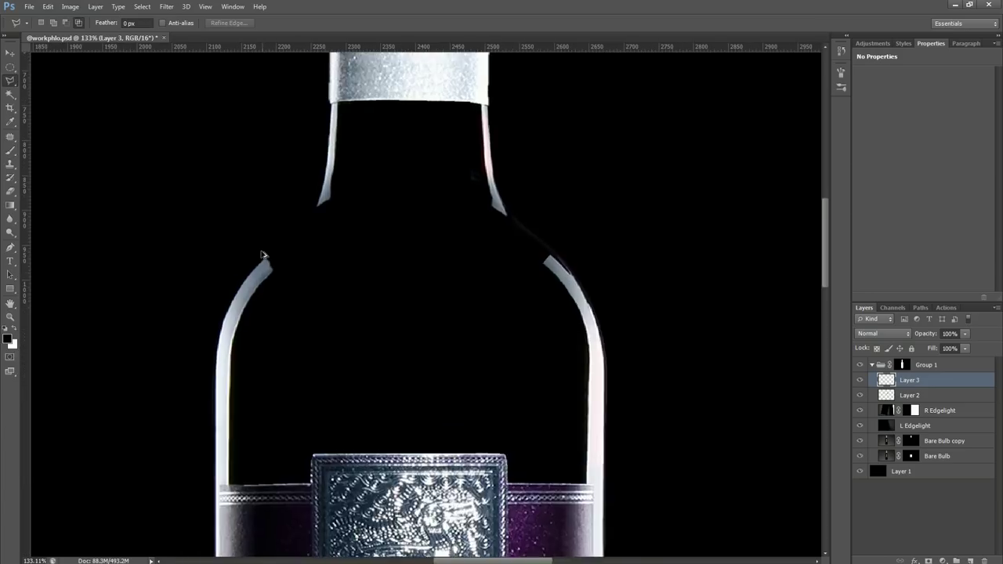
{"action": "mouse_move", "coordinate": [266, 265]}
{"action": "left_mouse_down"}
{"action": "mouse_move", "coordinate": [300, 275]}
{"action": "mouse_move", "coordinate": [267, 264]}
{"action": "left_mouse_up"}
{"action": "key", "text": "ctrl+d"}
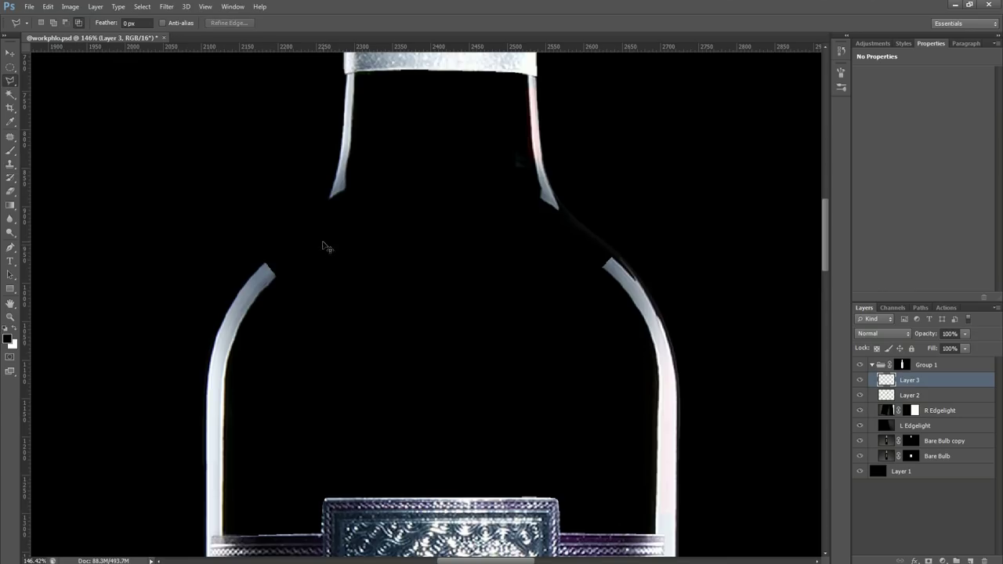
- Toggle Layer 3's visibility to compare the shoulder highlights with and without the cleanup
{"action": "scroll", "coordinate": [327, 246], "scroll_direction": "down", "scroll_amount": 3}
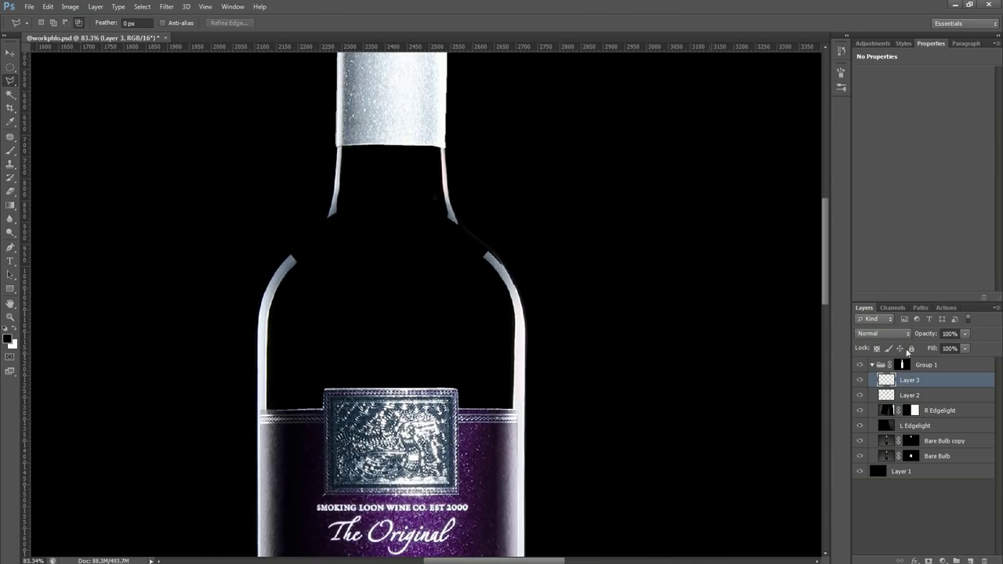
{"action": "left_click", "coordinate": [861, 379]}
{"action": "left_click", "coordinate": [860, 380]}
{"action": "left_click", "coordinate": [861, 380]}
{"action": "left_click", "coordinate": [861, 380]}
- Examine the neck, shoulders, label and base of the composited bottle up close and as a whole
{"action": "scroll", "coordinate": [336, 235], "scroll_direction": "down", "scroll_amount": 2}
{"action": "scroll", "coordinate": [432, 240], "scroll_direction": "up", "scroll_amount": 1}
{"action": "scroll", "coordinate": [416, 235], "scroll_direction": "up", "scroll_amount": 1}
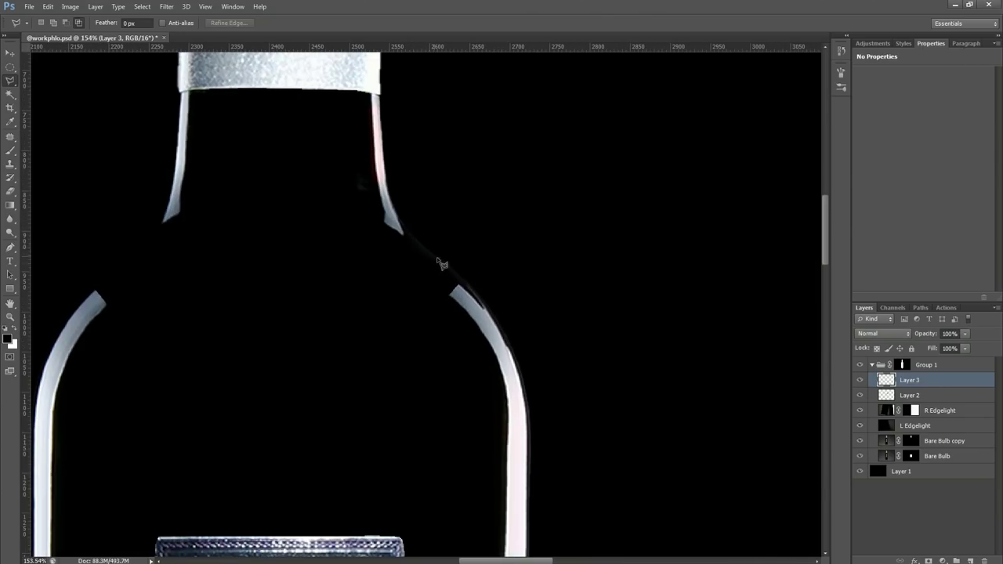
{"action": "left_click_drag", "start_coordinate": [433, 266], "coordinate": [430, 227]}
{"action": "scroll", "coordinate": [421, 242], "scroll_direction": "down", "scroll_amount": 3}
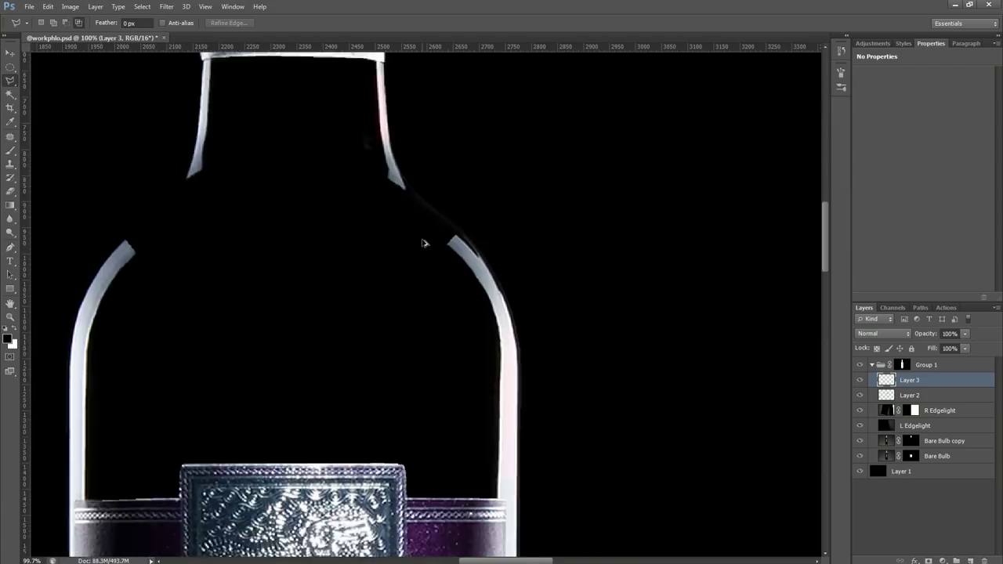
{"action": "scroll", "coordinate": [391, 314], "scroll_direction": "up", "scroll_amount": 6}
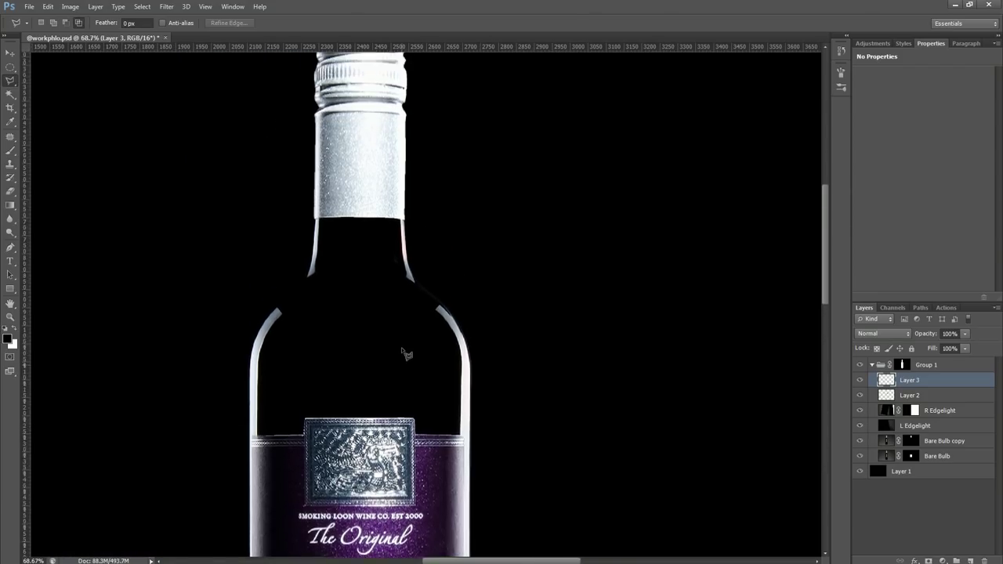
{"action": "scroll", "coordinate": [389, 304], "scroll_direction": "down", "scroll_amount": 10}
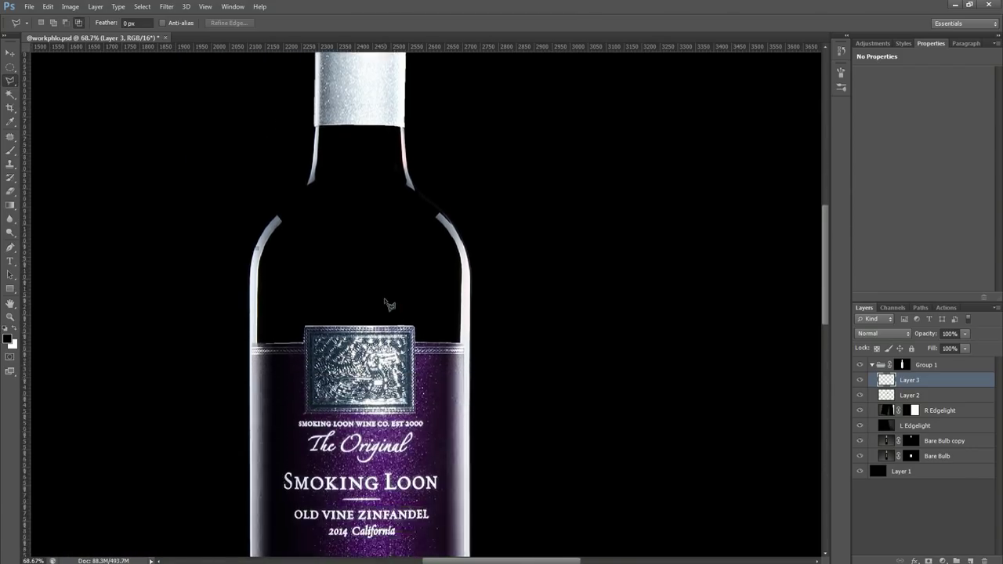
{"action": "scroll", "coordinate": [385, 303], "scroll_direction": "down", "scroll_amount": 1}
{"action": "scroll", "coordinate": [384, 301], "scroll_direction": "down", "scroll_amount": 3}
{"action": "scroll", "coordinate": [358, 384], "scroll_direction": "down", "scroll_amount": 4}
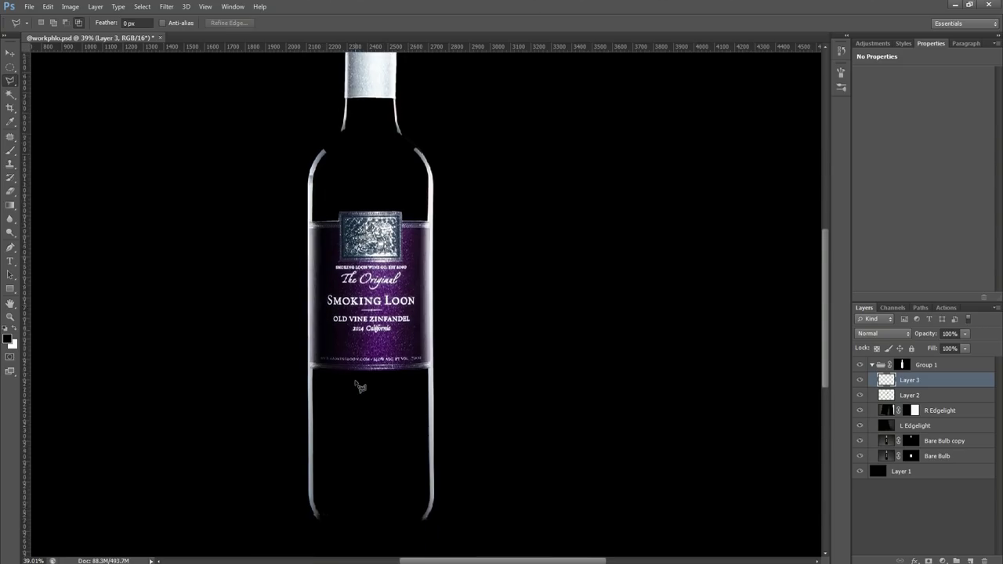
{"action": "scroll", "coordinate": [360, 386], "scroll_direction": "up", "scroll_amount": 8}
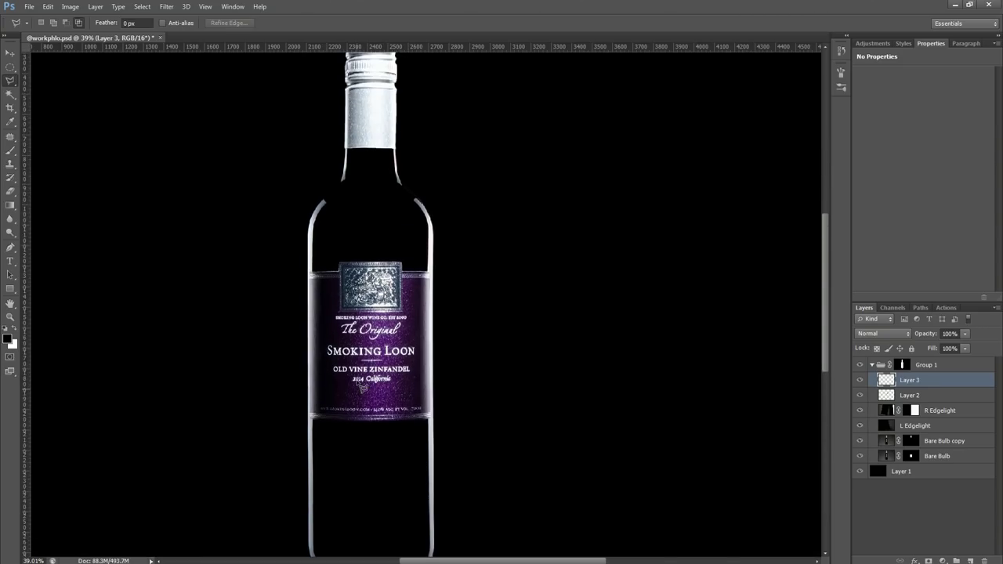
{"action": "scroll", "coordinate": [362, 374], "scroll_direction": "down", "scroll_amount": 3}
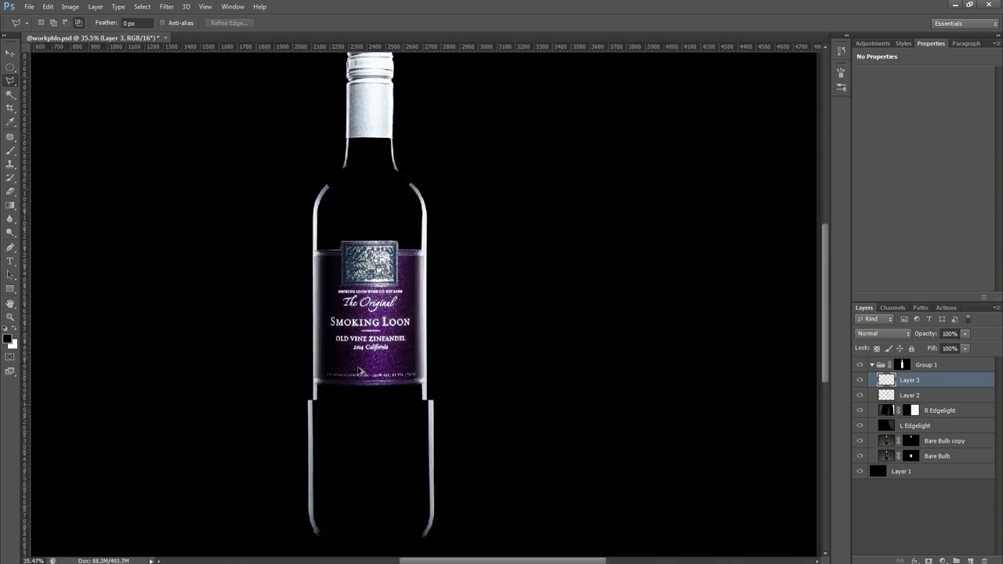
{"action": "scroll", "coordinate": [358, 369], "scroll_direction": "down", "scroll_amount": 3}
{"action": "scroll", "coordinate": [374, 377], "scroll_direction": "up", "scroll_amount": 1}
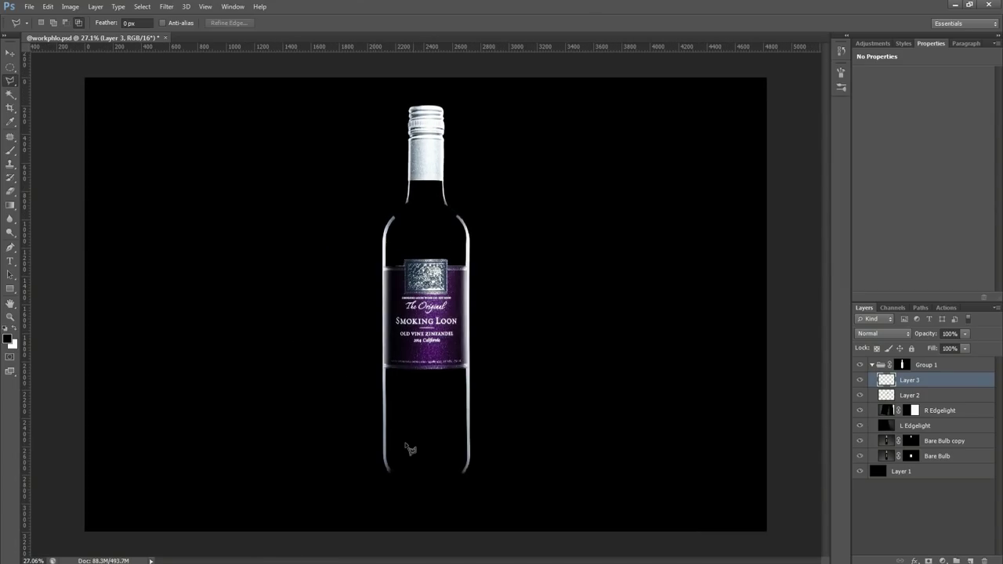
- Collapse Group 1 and duplicate the whole group
{"action": "left_click", "coordinate": [873, 366]}
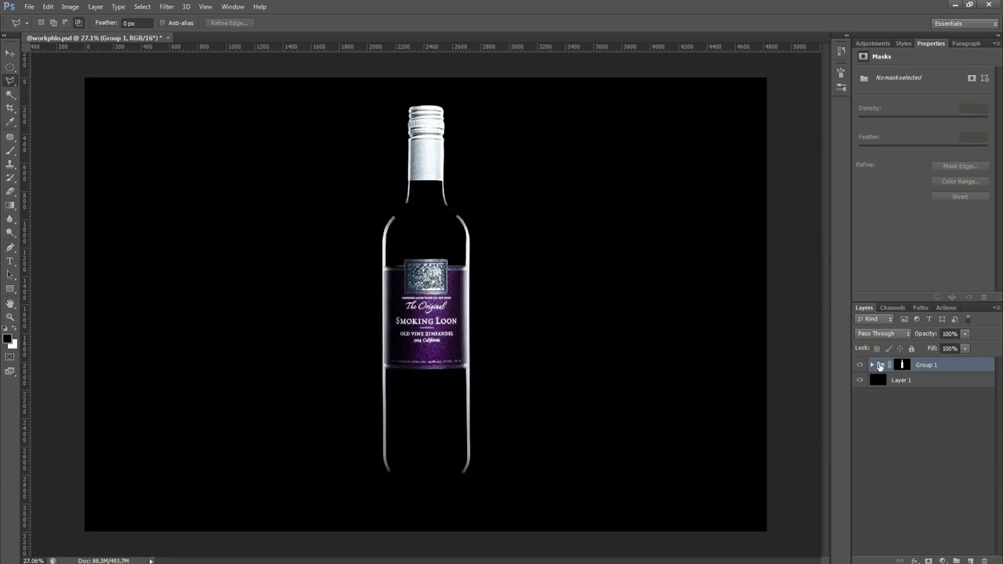
{"action": "key", "text": "ctrl+j"}
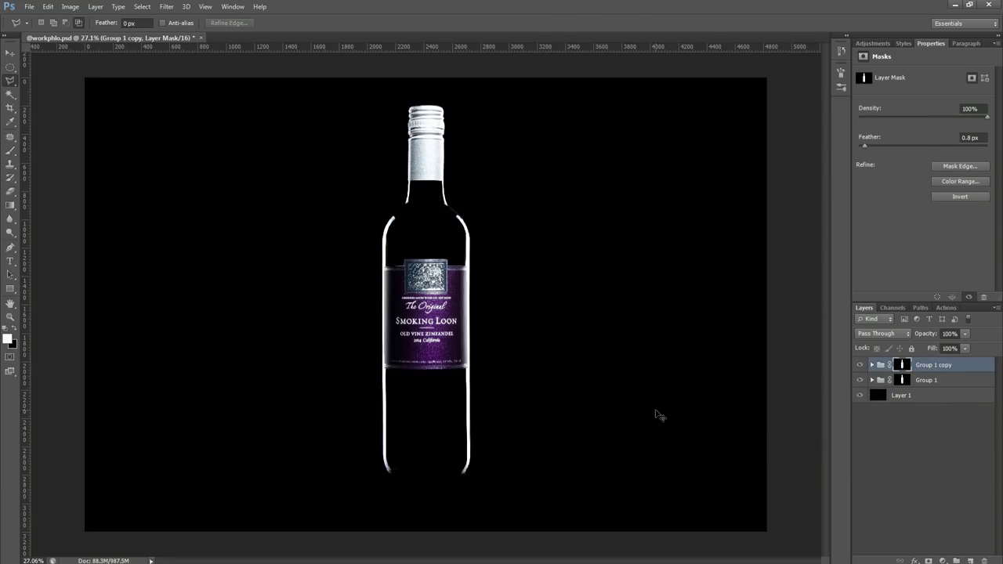
{"action": "key", "text": "ctrl+t"}
{"action": "left_click", "coordinate": [509, 23]}
{"action": "right_click", "coordinate": [892, 362]}
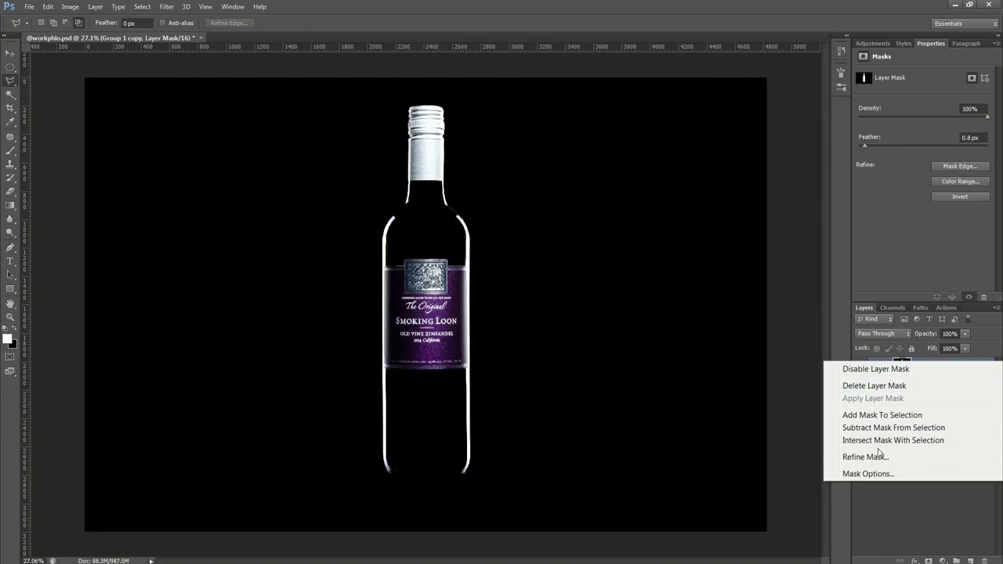
{"action": "left_click", "coordinate": [884, 510]}
{"action": "left_click", "coordinate": [885, 510]}
{"action": "right_click", "coordinate": [902, 365]}
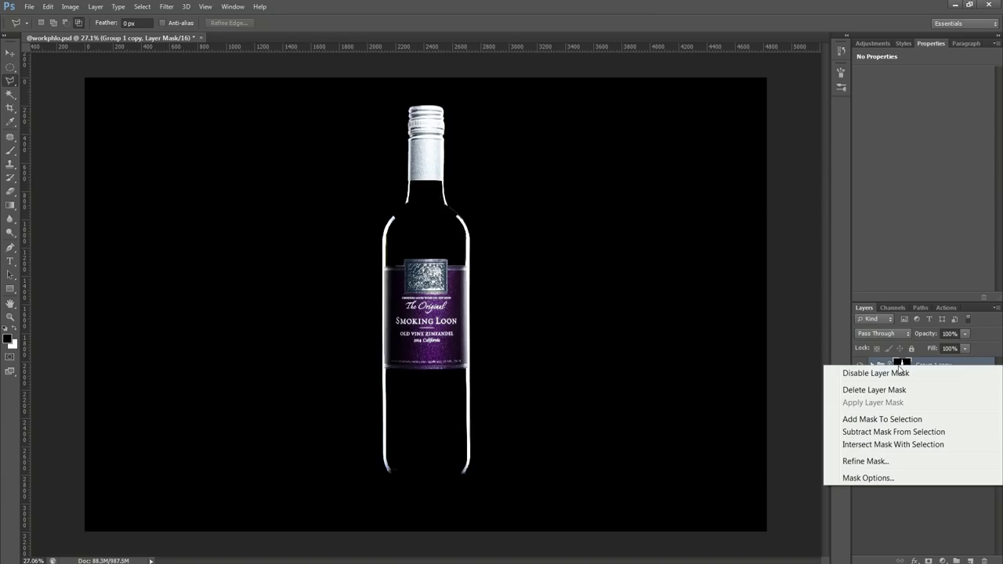
{"action": "left_click", "coordinate": [883, 510]}
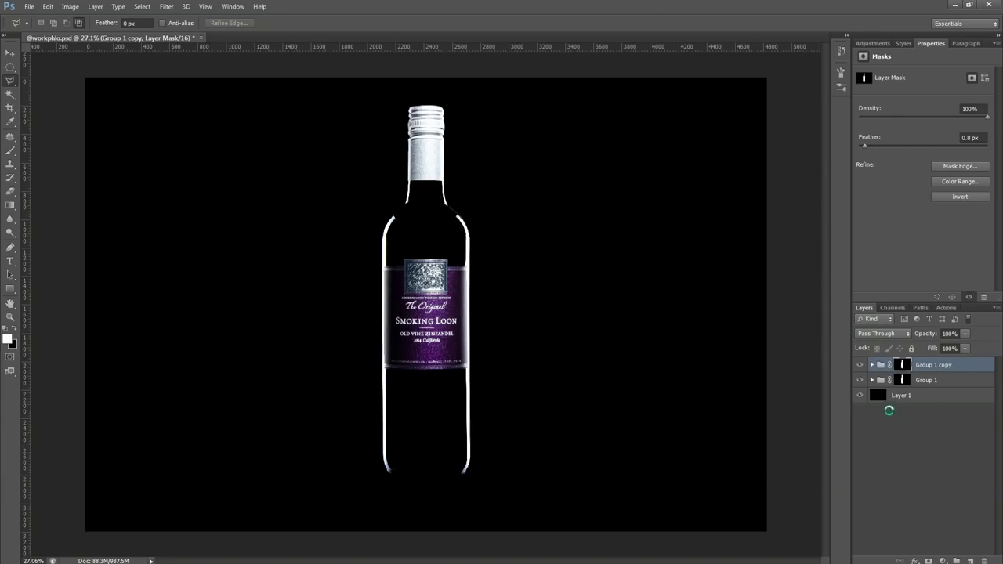
- Merge the Group 1 copy into a single layer and apply its layer mask
{"action": "key", "text": "ctrl+e"}
{"action": "right_click", "coordinate": [909, 373]}
{"action": "left_click", "coordinate": [879, 404]}
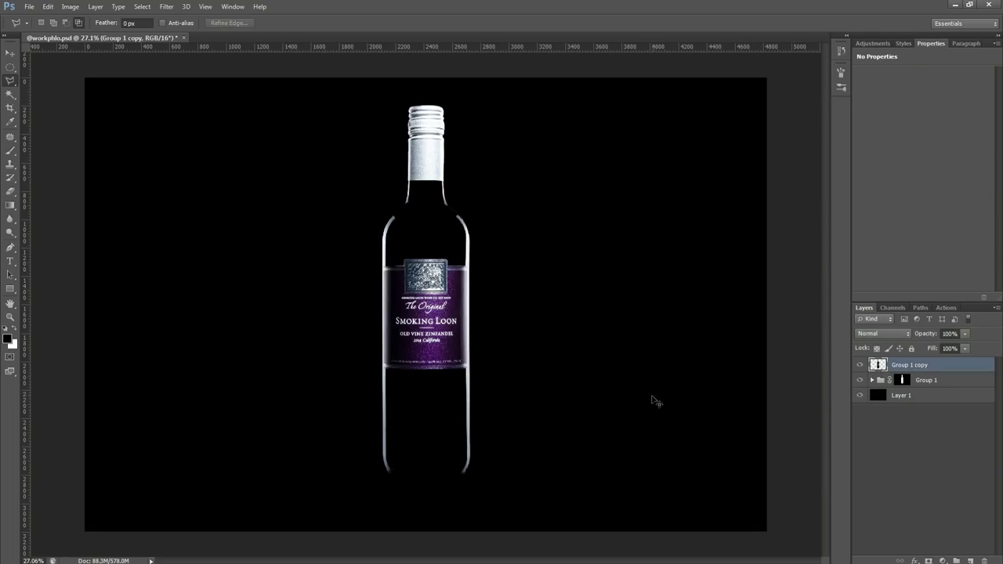
- Flip the Group 1 copy vertically and place it directly beneath the bottle so the two bases almost meet as a reflection
{"action": "key", "text": "ctrl+t"}
{"action": "right_click", "coordinate": [411, 233]}
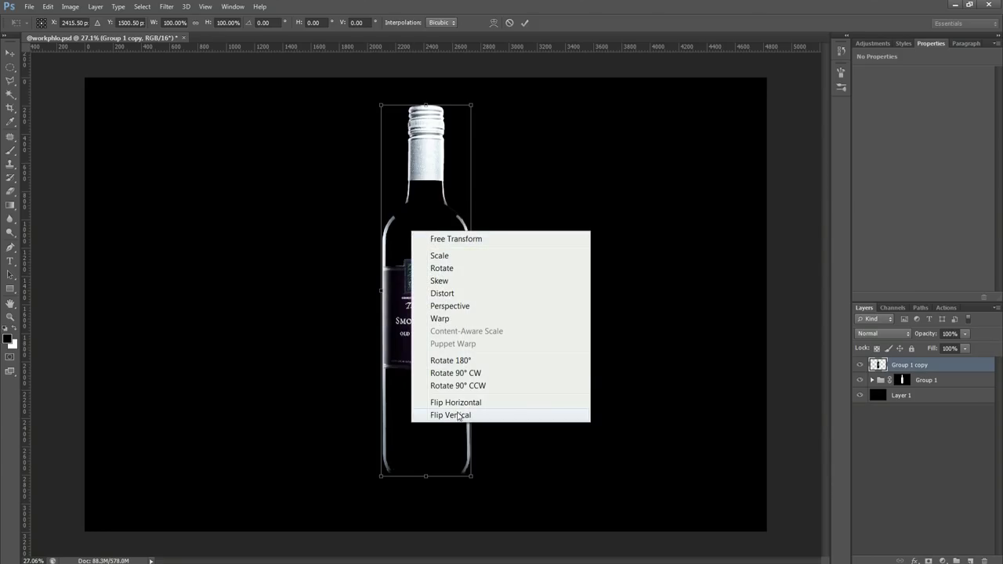
{"action": "left_click", "coordinate": [462, 416]}
{"action": "left_click_drag", "start_coordinate": [431, 197], "coordinate": [438, 547]}
{"action": "scroll", "coordinate": [437, 412], "scroll_direction": "up", "scroll_amount": 3}
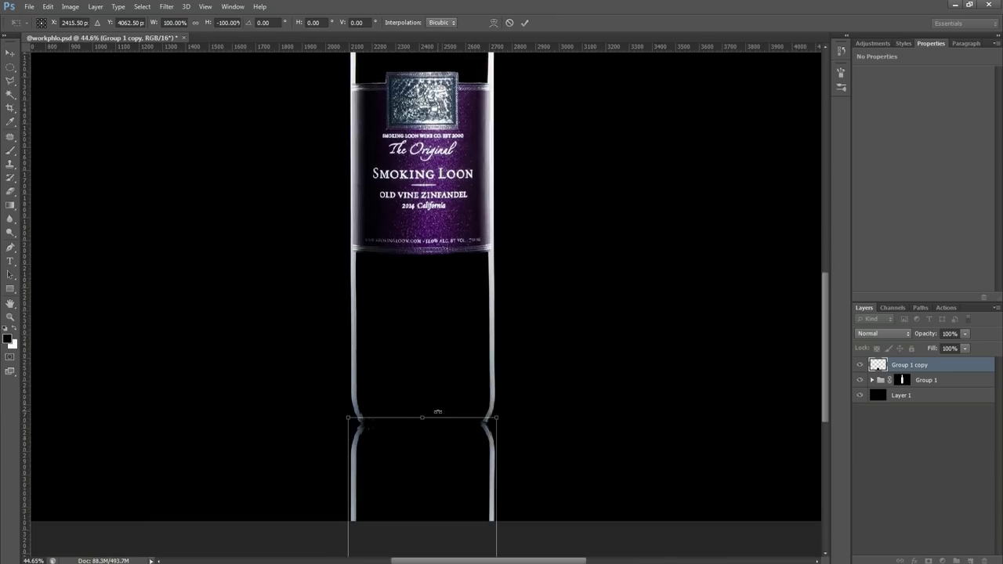
{"action": "scroll", "coordinate": [437, 412], "scroll_direction": "up", "scroll_amount": 3}
{"action": "left_click_drag", "start_coordinate": [462, 381], "coordinate": [463, 388]}
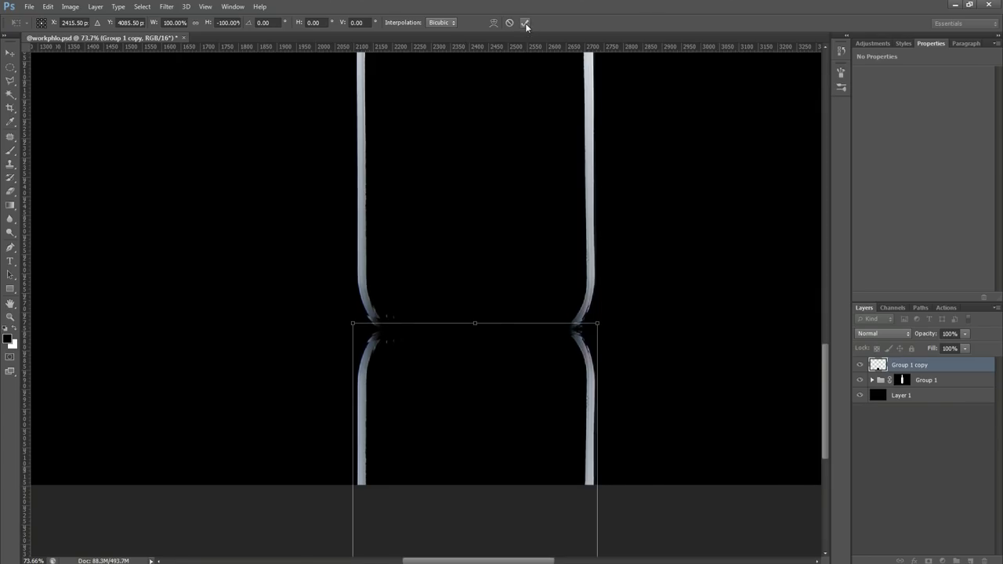
{"action": "left_click", "coordinate": [524, 22]}
{"action": "key", "text": "l"}
- Add a new layer above Layer 1, put it in its own group, and name the group BG
{"action": "scroll", "coordinate": [374, 323], "scroll_direction": "down", "scroll_amount": 3}
{"action": "scroll", "coordinate": [371, 321], "scroll_direction": "down", "scroll_amount": 3}
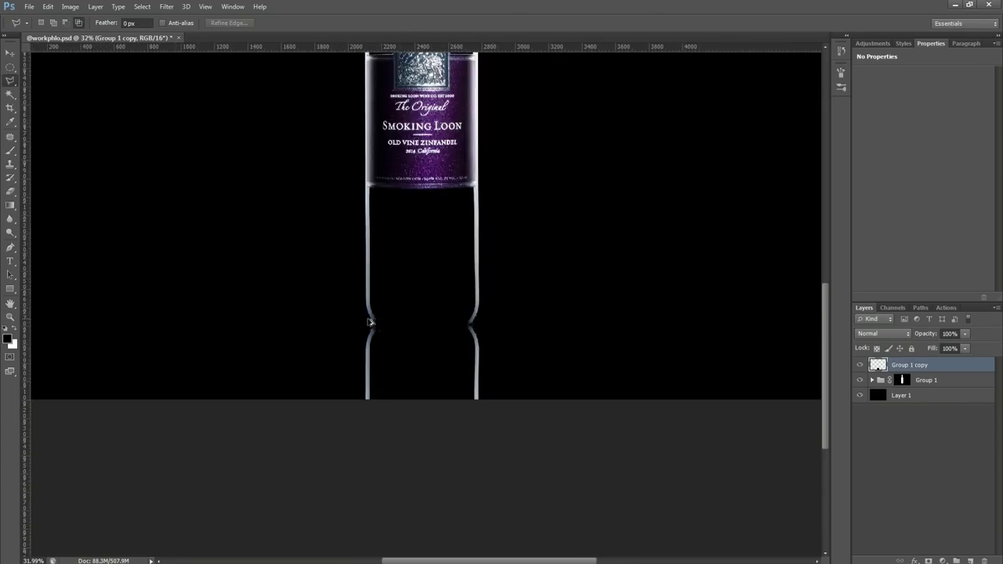
{"action": "left_click", "coordinate": [938, 398]}
{"action": "left_click", "coordinate": [969, 561]}
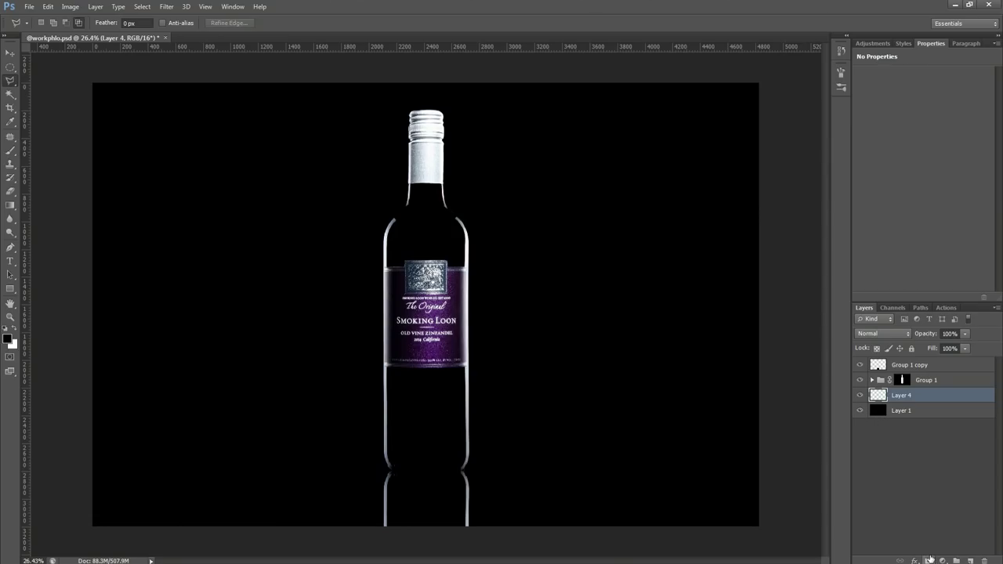
{"action": "key", "text": "ctrl+g"}
{"action": "double_click", "coordinate": [906, 393]}
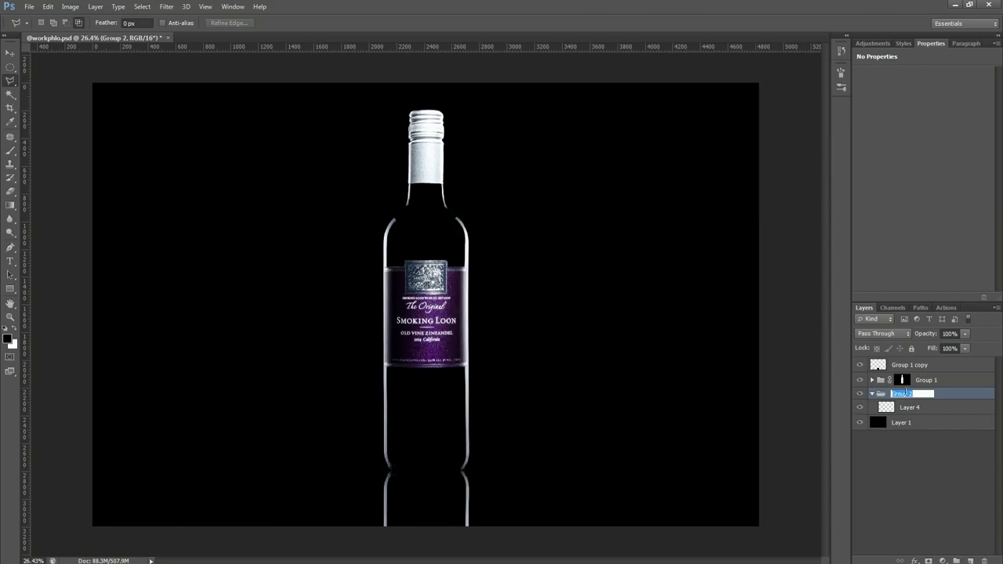
{"action": "type", "text": "BG"}
{"action": "left_click", "coordinate": [914, 456]}
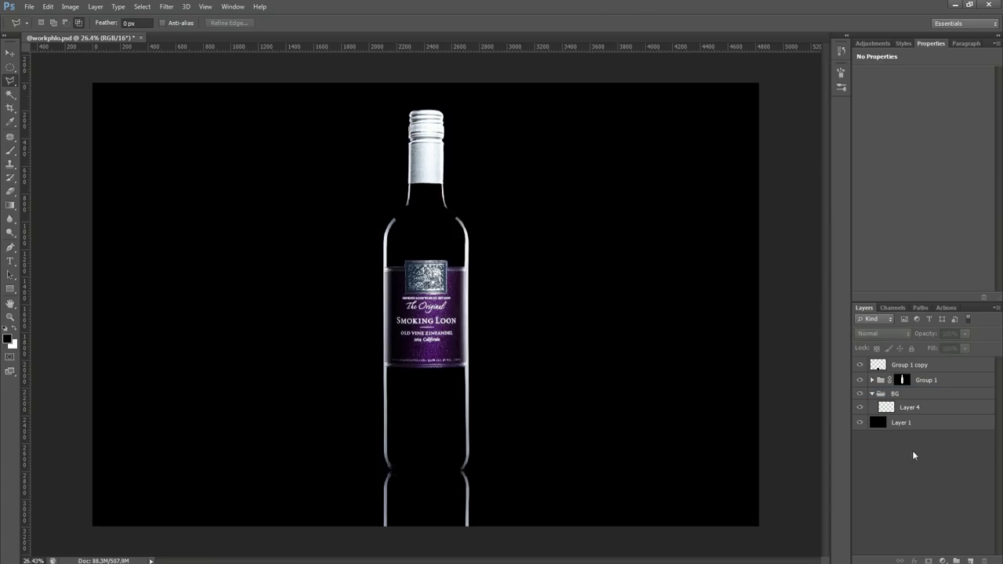
- Add a white layer mask to the BG group
{"action": "left_click", "coordinate": [886, 413]}
{"action": "key", "text": "ctrl+minus"}
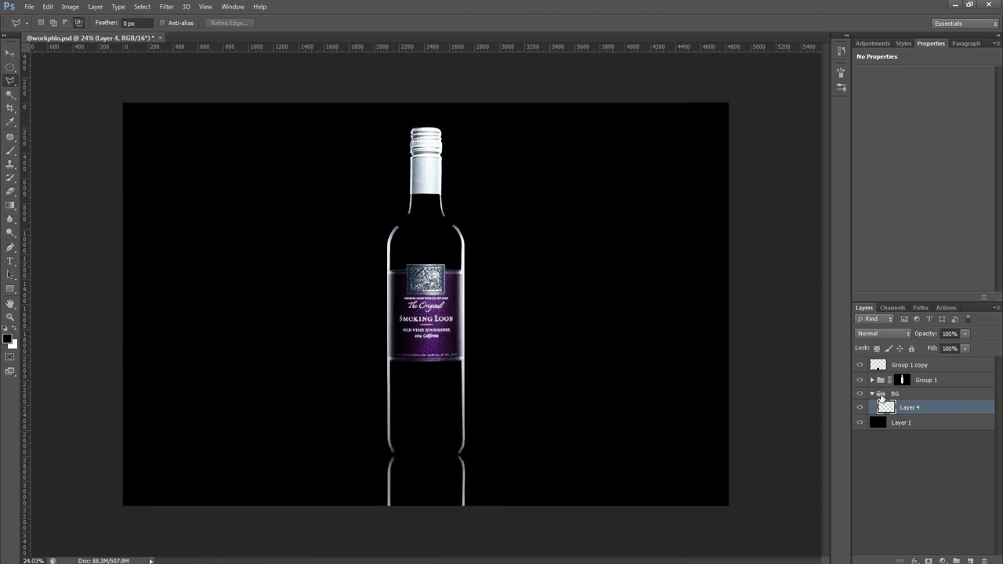
{"action": "left_click", "coordinate": [881, 396]}
{"action": "left_click", "coordinate": [927, 561]}
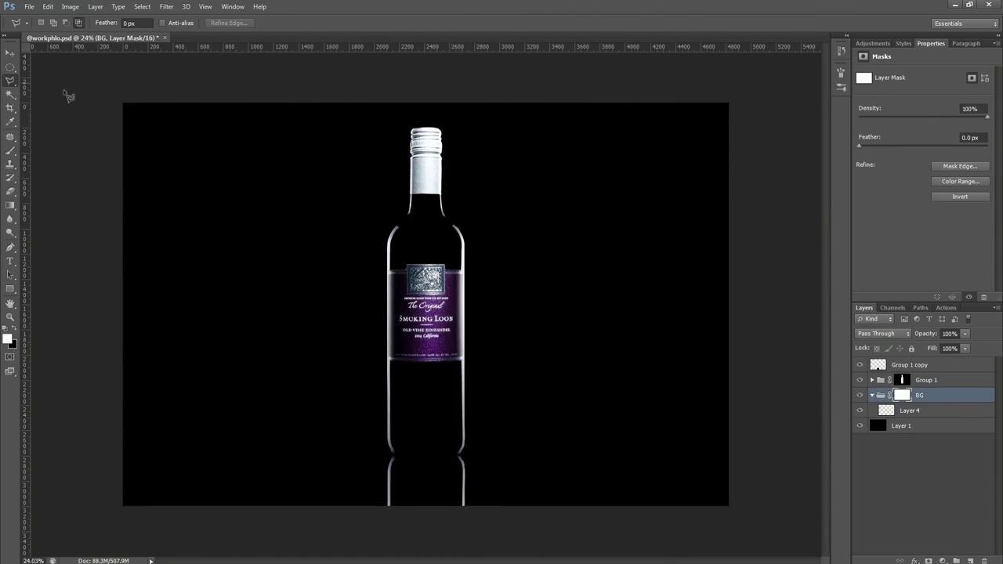
- Fill a full-width rectangle across the lower part of the BG mask, from just above the bottle's base down, with black
{"action": "left_click", "coordinate": [13, 68]}
{"action": "left_click", "coordinate": [43, 69]}
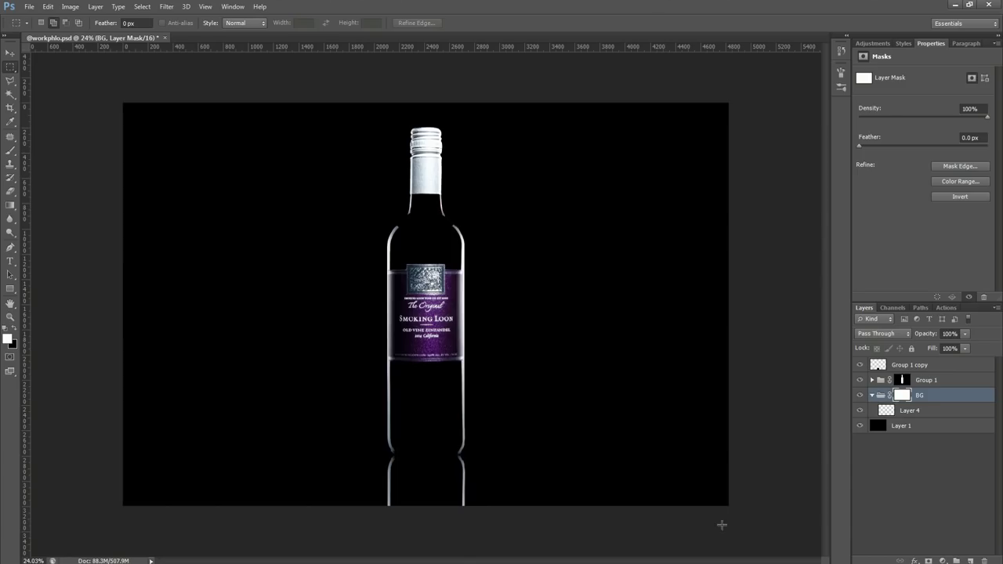
{"action": "left_click_drag", "start_coordinate": [685, 508], "coordinate": [46, 434]}
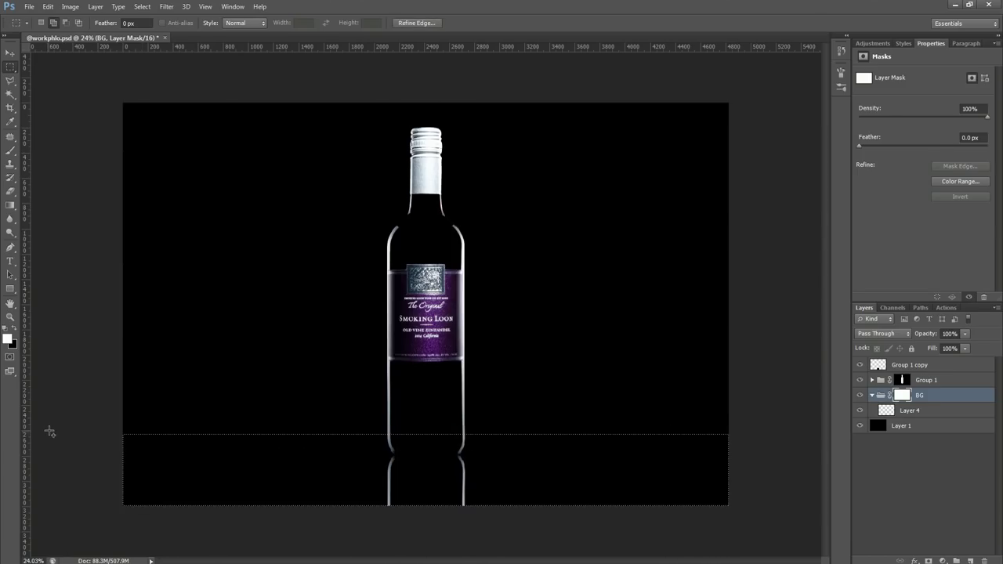
{"action": "key", "text": "x"}
{"action": "key", "text": "ctrl+d"}
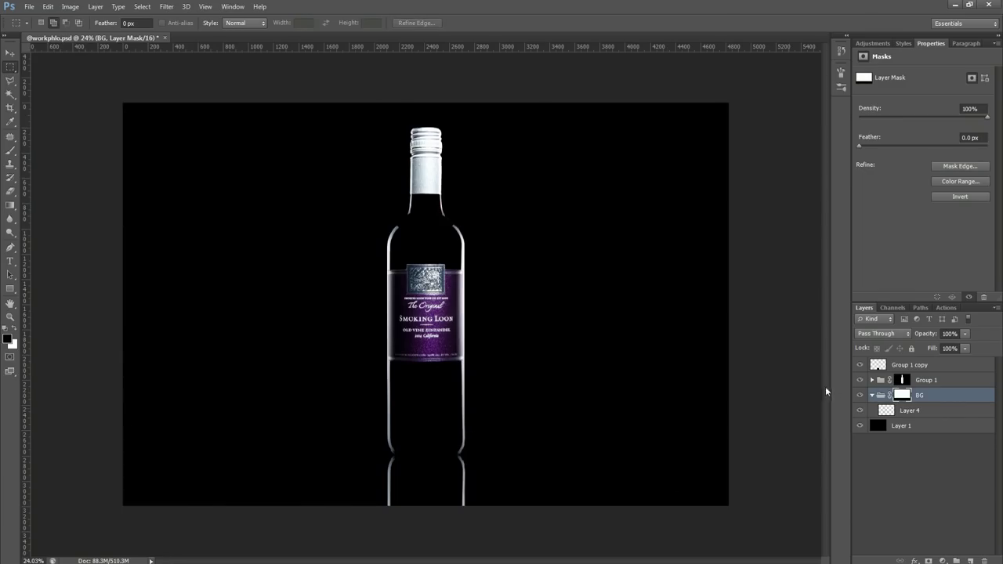
- Set the Gradient tool to radial for Layer 4 and sample a dark purple from the label as the foreground color
{"action": "left_click", "coordinate": [888, 411]}
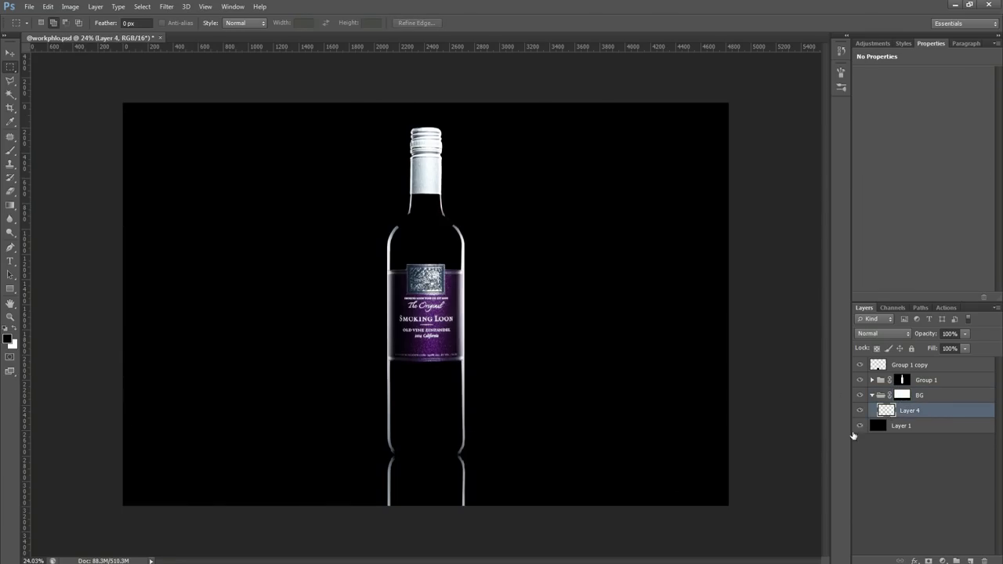
{"action": "key", "text": "g"}
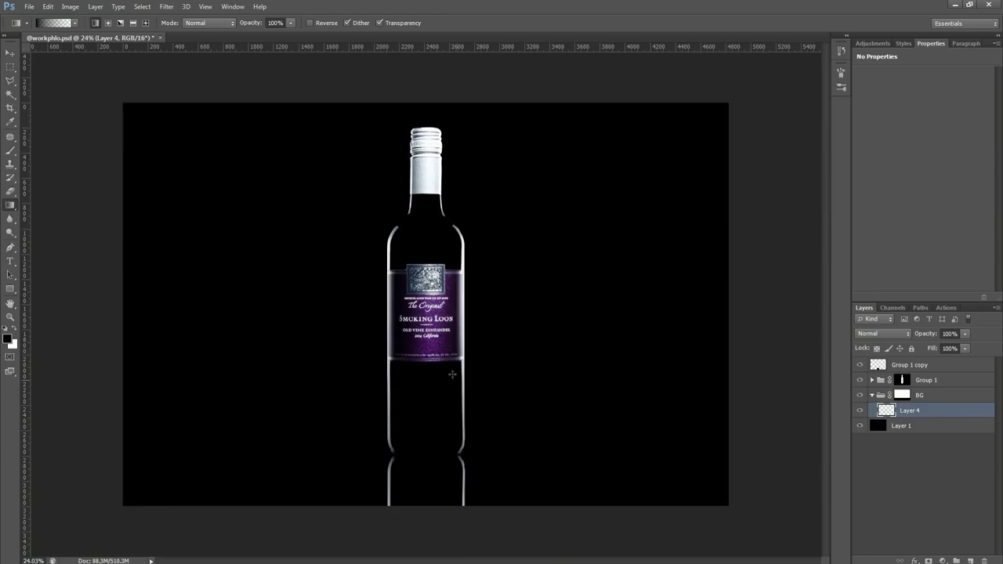
{"action": "left_click", "coordinate": [108, 24]}
{"action": "key", "text": "i"}
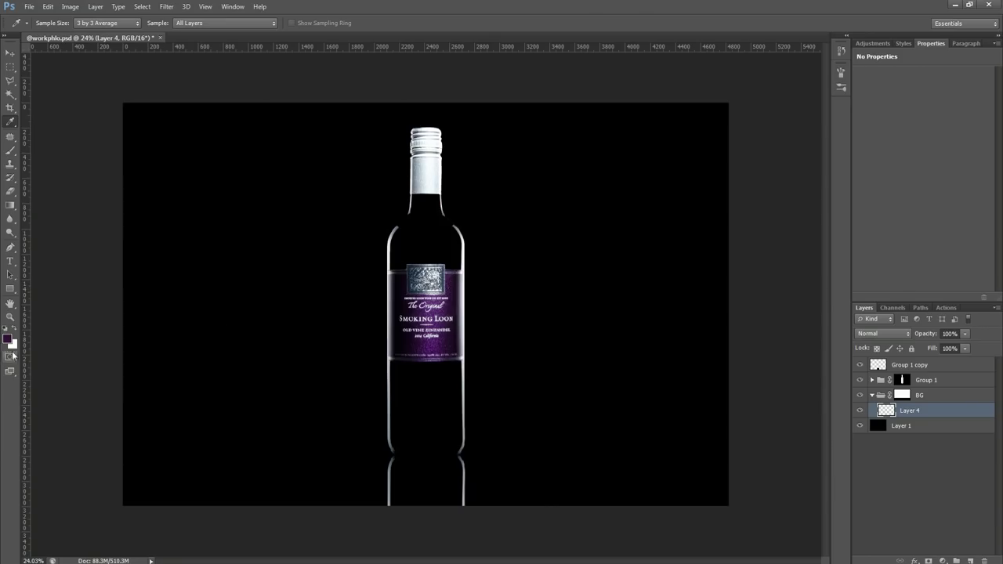
- Resample the foreground color up close from the label's purple area, with no layer mask targeted
{"action": "scroll", "coordinate": [454, 287], "scroll_direction": "up", "scroll_amount": 3}
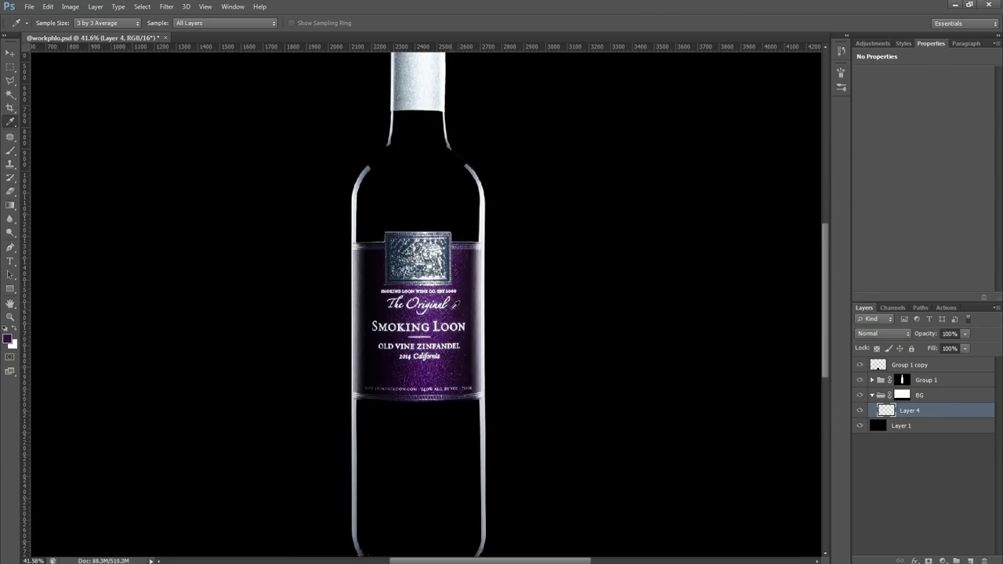
{"action": "left_click", "coordinate": [901, 380]}
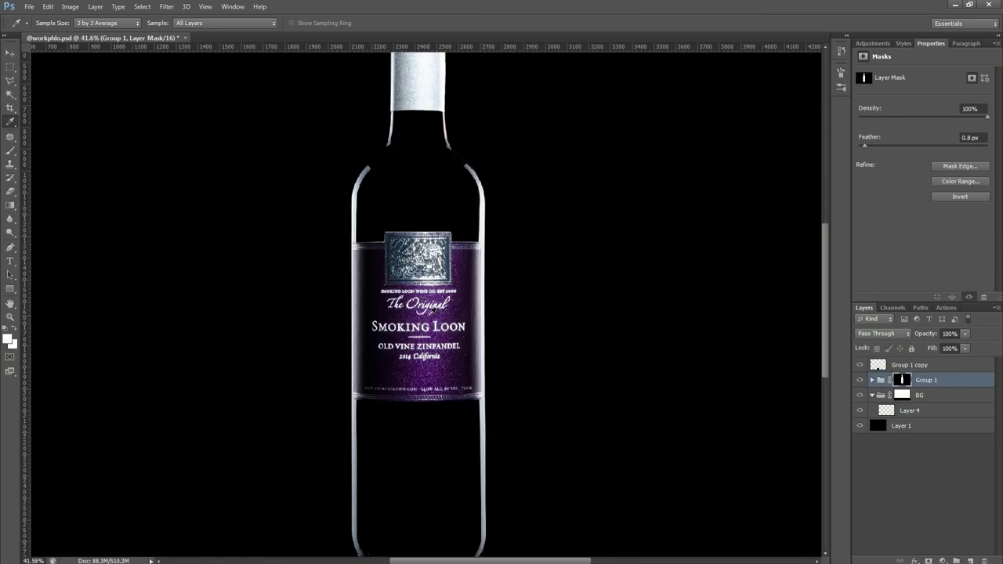
{"action": "scroll", "coordinate": [432, 313], "scroll_direction": "up", "scroll_amount": 4}
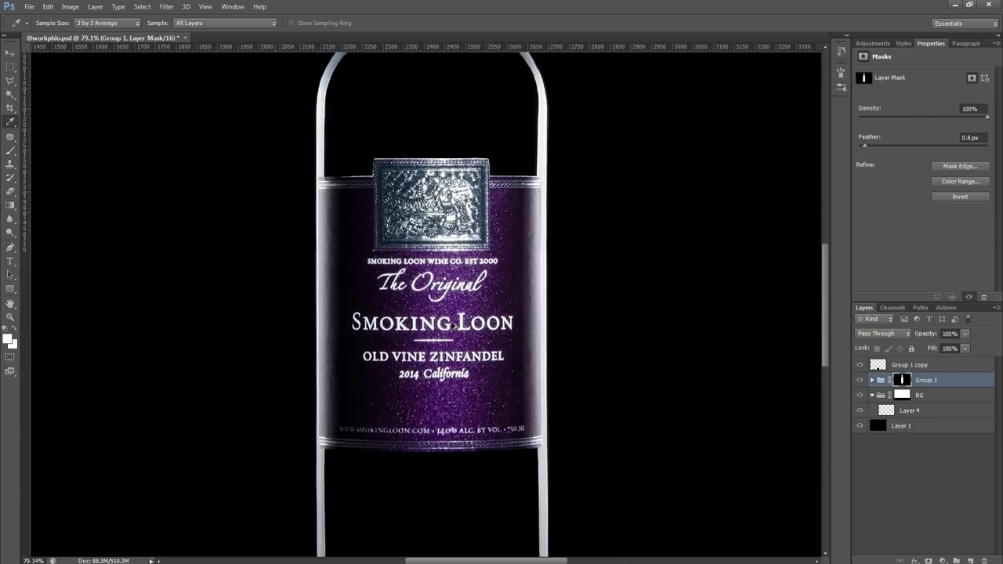
{"action": "scroll", "coordinate": [456, 326], "scroll_direction": "up", "scroll_amount": 3}
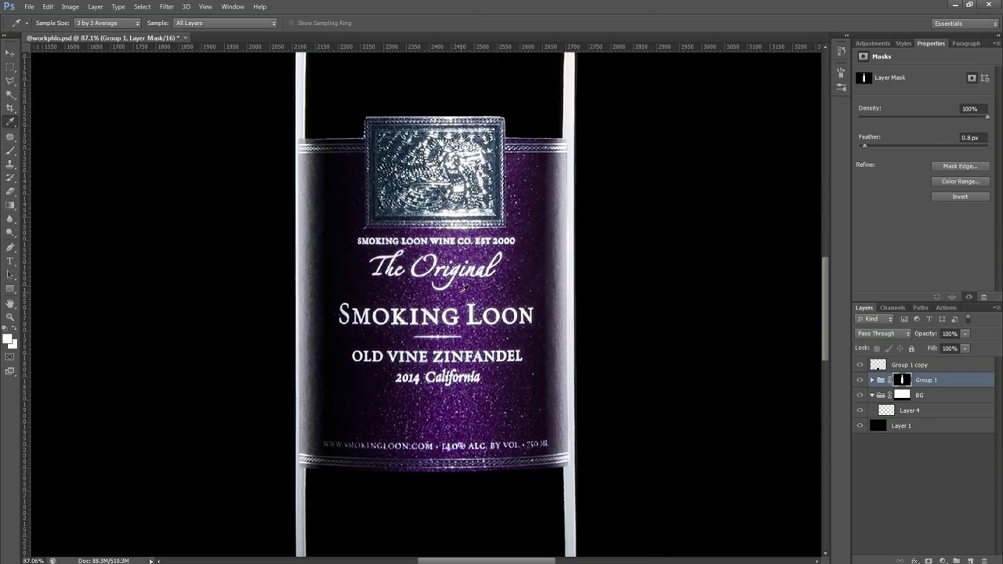
{"action": "left_click", "coordinate": [877, 460]}
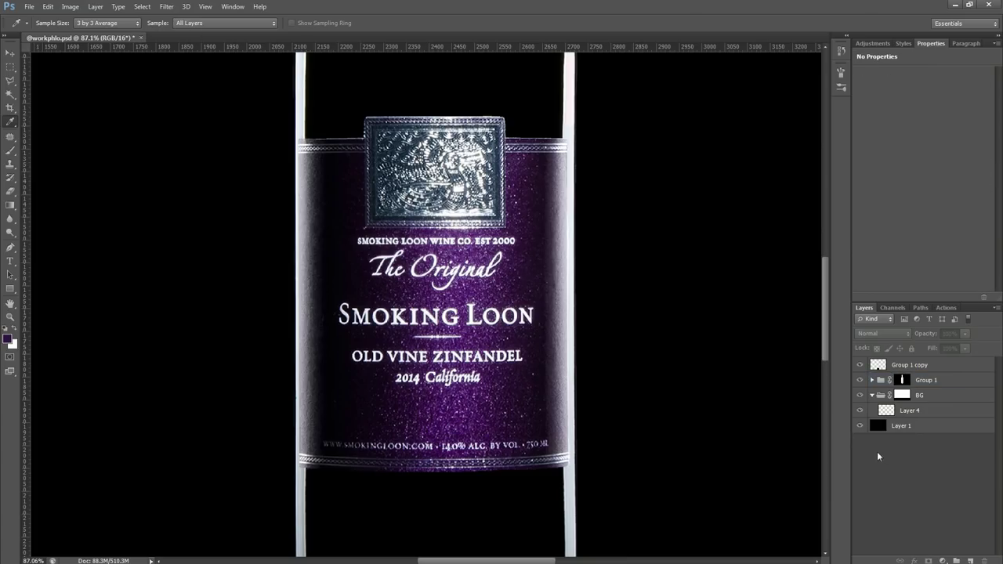
{"action": "left_click", "coordinate": [881, 383]}
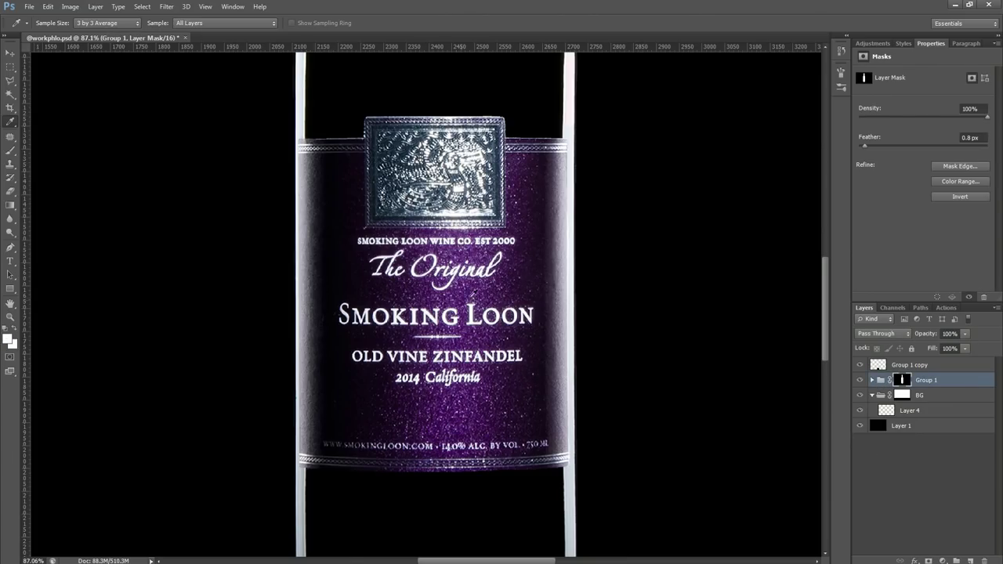
{"action": "left_click", "coordinate": [897, 450]}
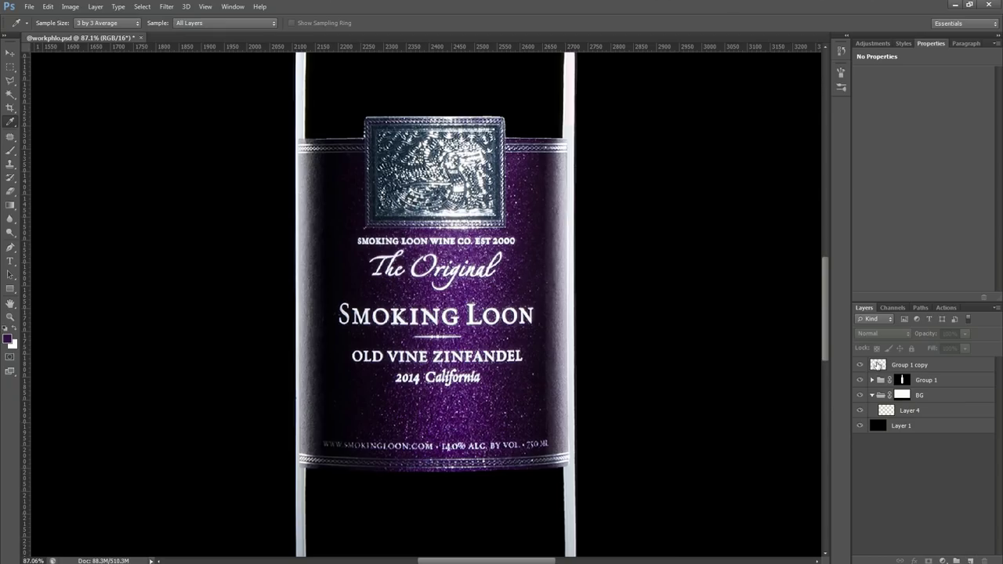
{"action": "left_click", "coordinate": [877, 365]}
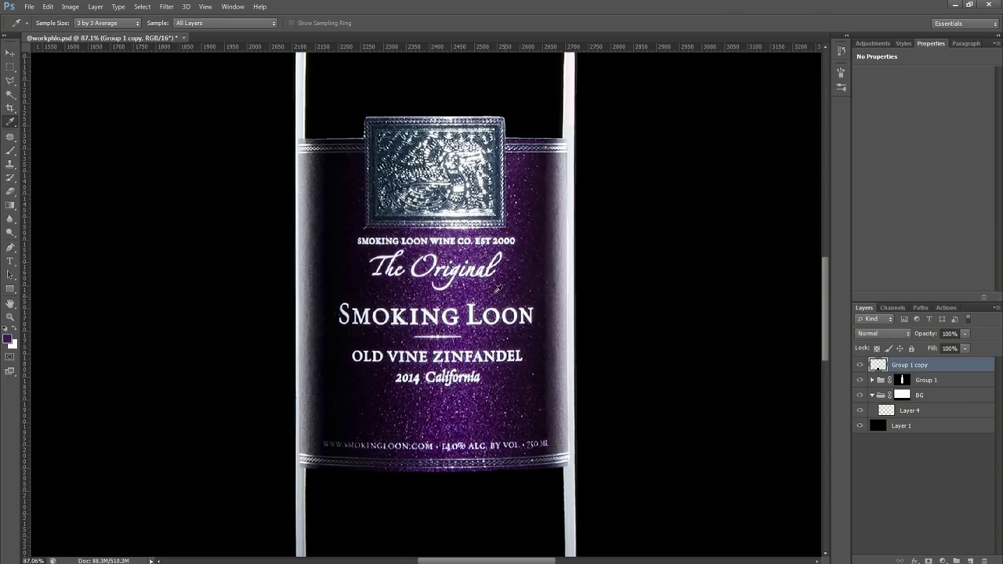
{"action": "key", "text": "ctrl+0"}
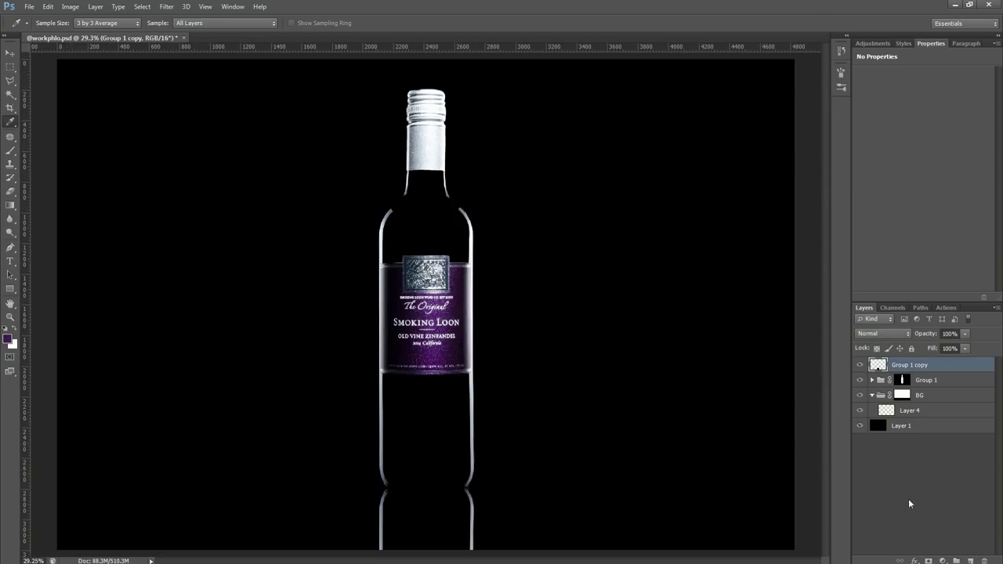
- Draw a purple radial gradient on Layer 4, from the center of the bottle's lower part outward to one side
{"action": "left_click", "coordinate": [885, 410]}
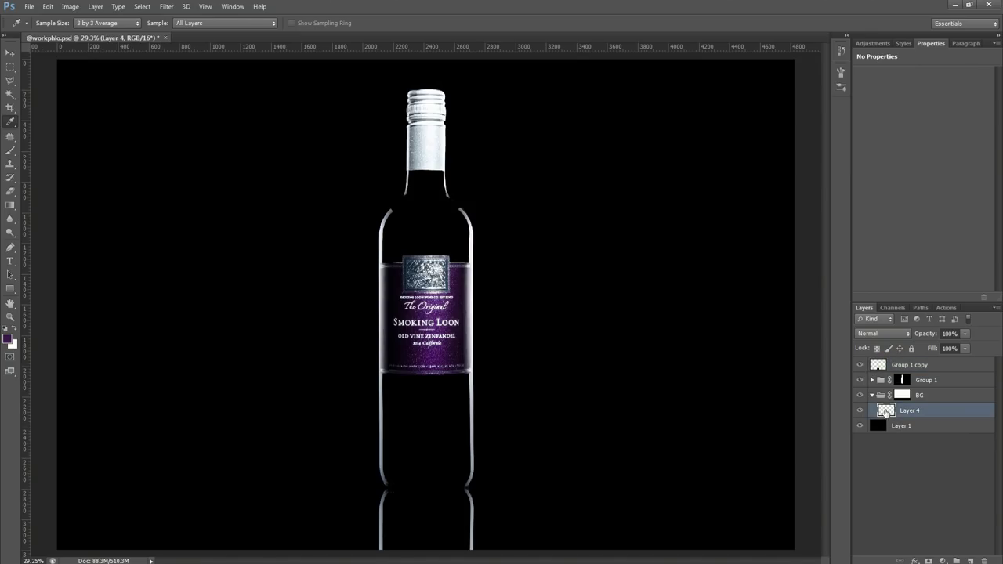
{"action": "key", "text": "g"}
{"action": "left_click_drag", "start_coordinate": [428, 468], "coordinate": [635, 464]}
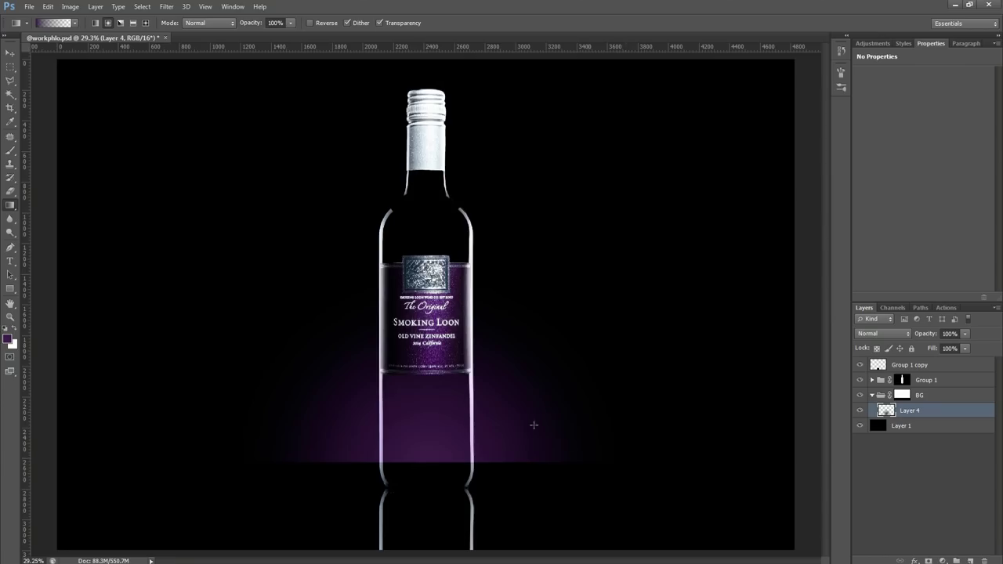
- Expand Group 1 and add a new layer at the bottom of the group, beneath Bare Bulb
{"action": "scroll", "coordinate": [383, 393], "scroll_direction": "down", "scroll_amount": 1}
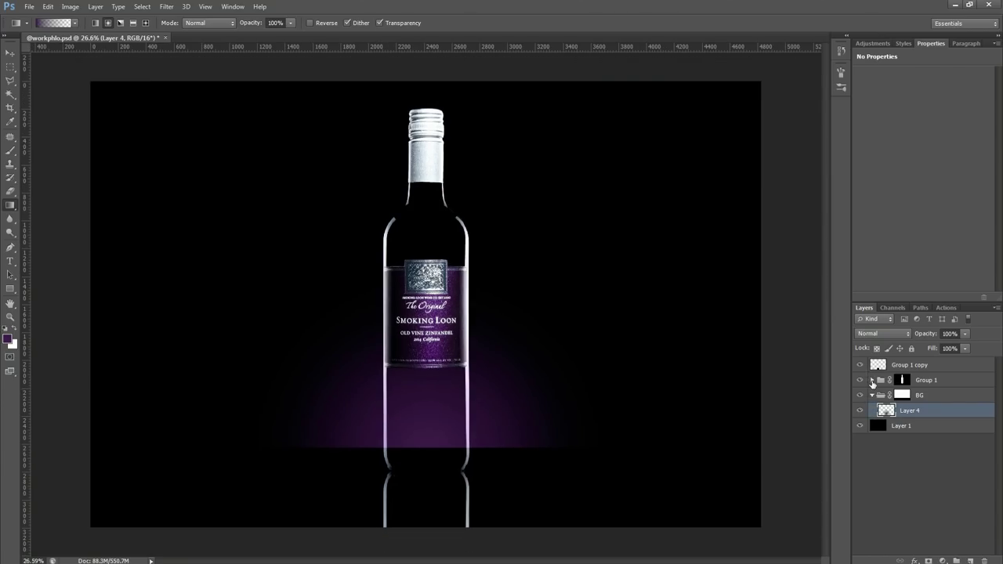
{"action": "left_click", "coordinate": [872, 380]}
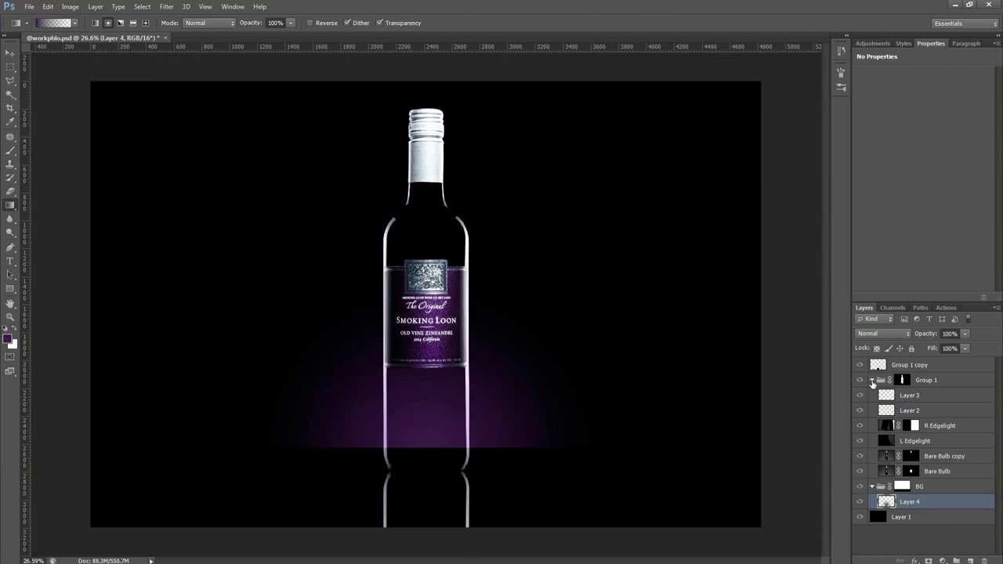
{"action": "left_click", "coordinate": [885, 474]}
{"action": "left_click", "coordinate": [971, 561]}
{"action": "left_click_drag", "start_coordinate": [891, 474], "coordinate": [898, 491]}
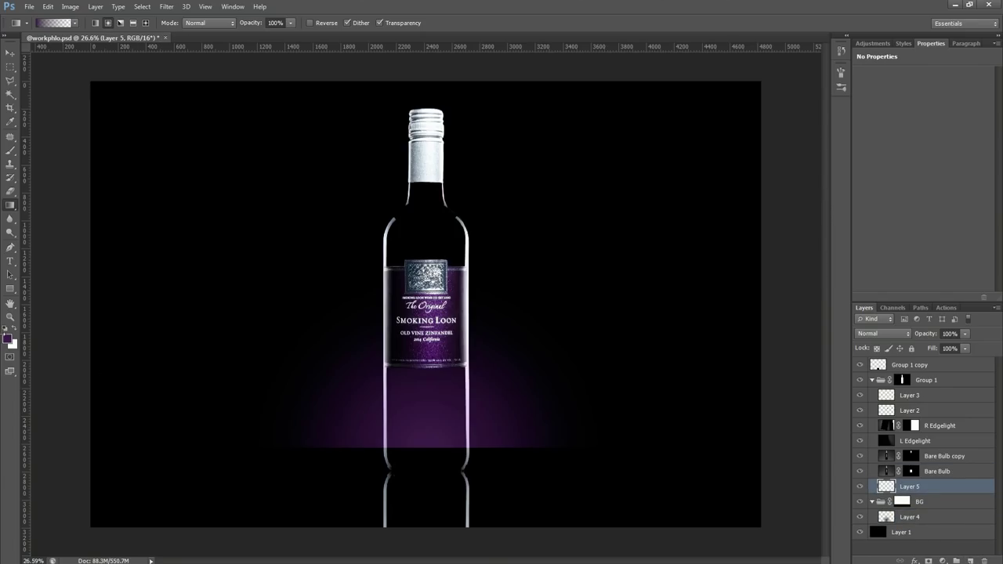
- Reset the colors to default and fill Layer 5 with black to block the glow behind the bottle's glass
{"action": "left_click", "coordinate": [5, 329]}
{"action": "key", "text": "alt+BackSpace"}
{"action": "key", "text": "v"}
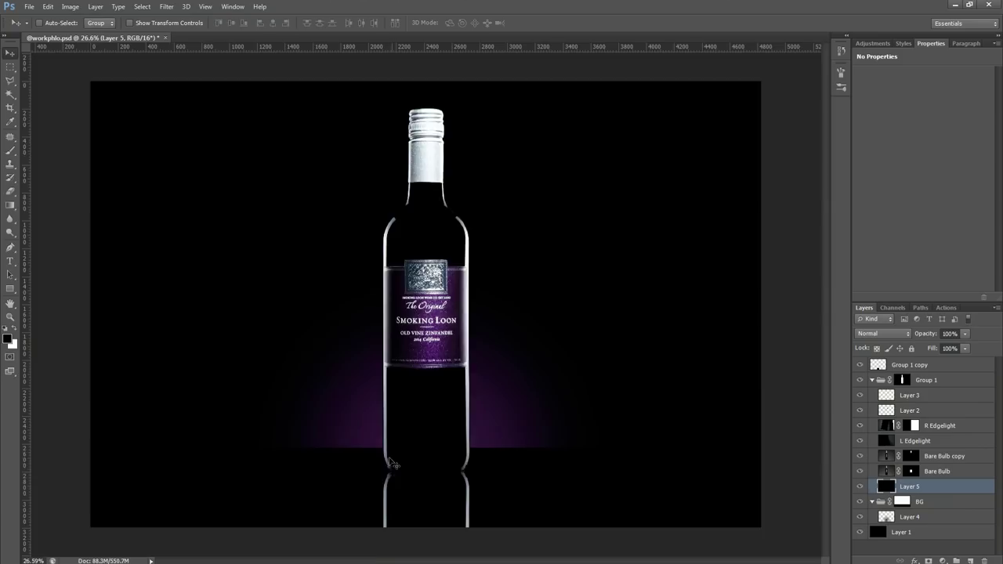
{"action": "scroll", "coordinate": [391, 463], "scroll_direction": "up", "scroll_amount": 2}
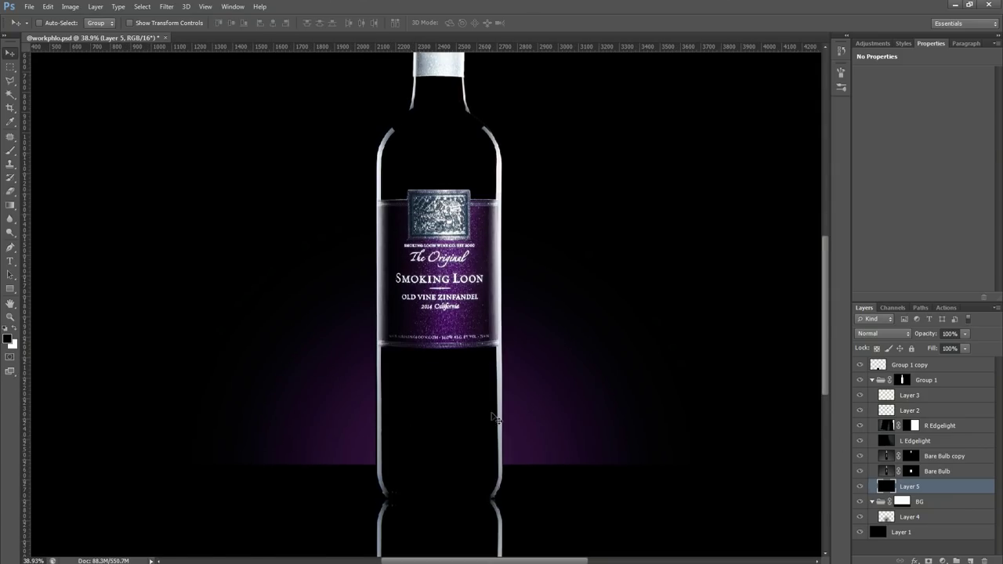
{"action": "scroll", "coordinate": [291, 410], "scroll_direction": "down", "scroll_amount": 1}
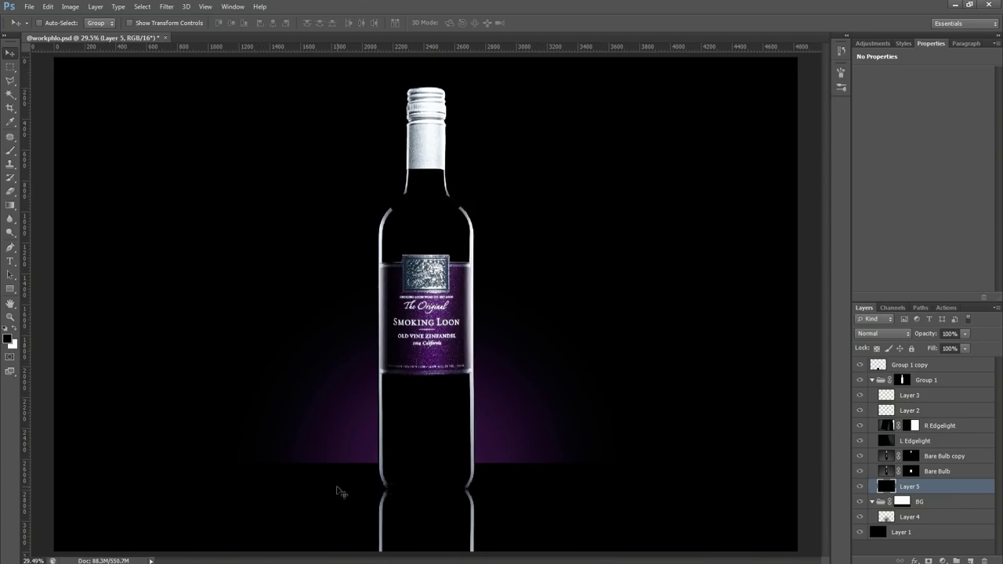
- Duplicate the BG group and invert the copy's layer mask to extend the glow below the horizon
{"action": "left_click", "coordinate": [879, 503]}
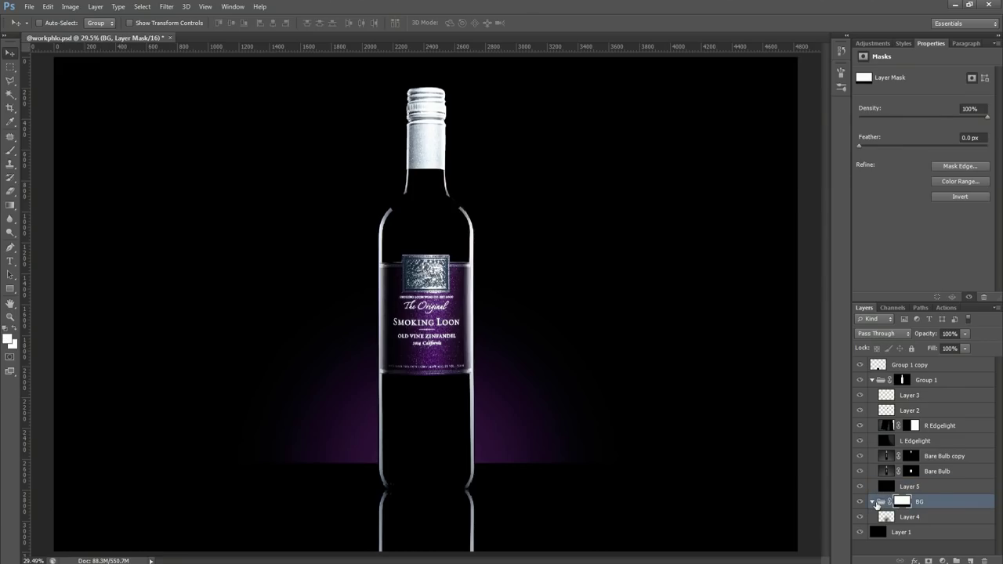
{"action": "key", "text": "ctrl+j"}
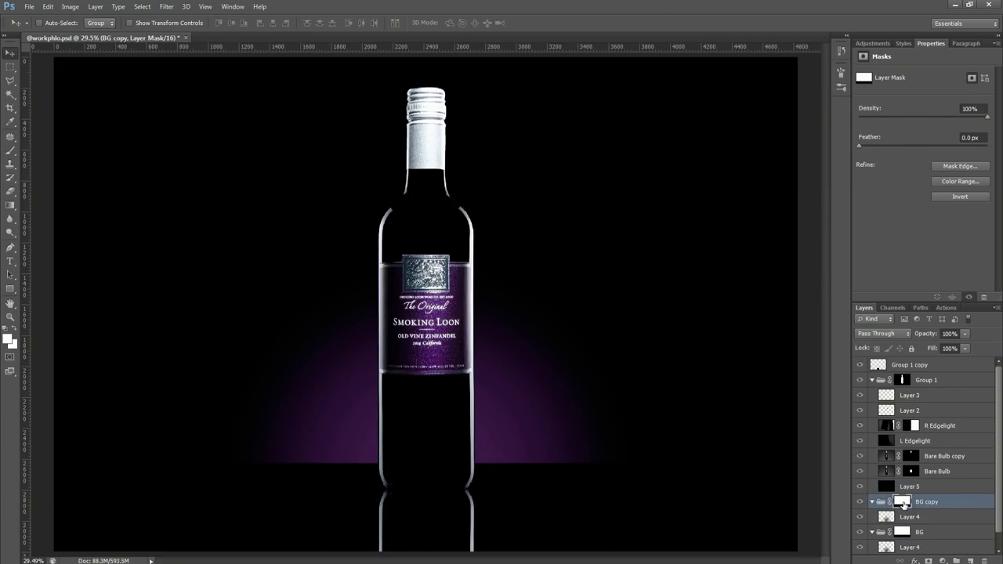
{"action": "key", "text": "ctrl+i"}
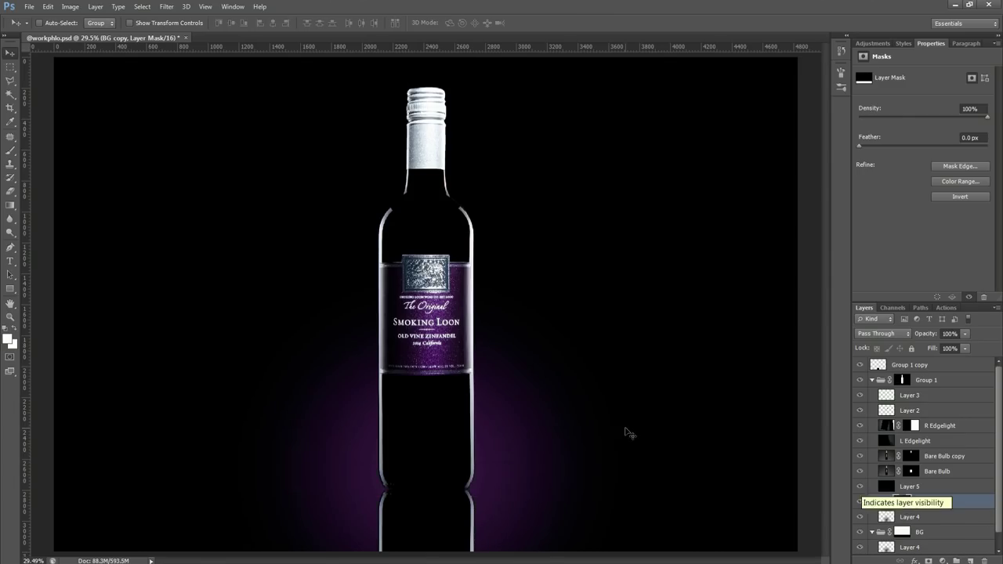
{"action": "scroll", "coordinate": [658, 439], "scroll_direction": "down", "scroll_amount": 2}
{"action": "key", "text": "ctrl+t"}
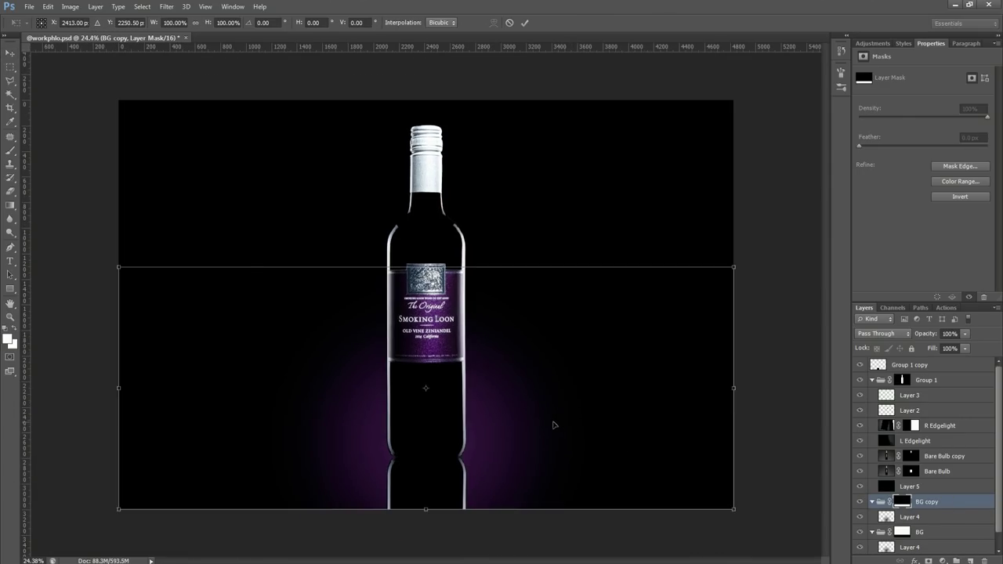
{"action": "scroll", "coordinate": [477, 429], "scroll_direction": "down", "scroll_amount": 1}
{"action": "mouse_move", "coordinate": [426, 474]}
{"action": "left_mouse_down"}
{"action": "mouse_move", "coordinate": [425, 509]}
{"action": "mouse_move", "coordinate": [426, 474]}
{"action": "left_mouse_up"}
{"action": "left_click", "coordinate": [509, 24]}
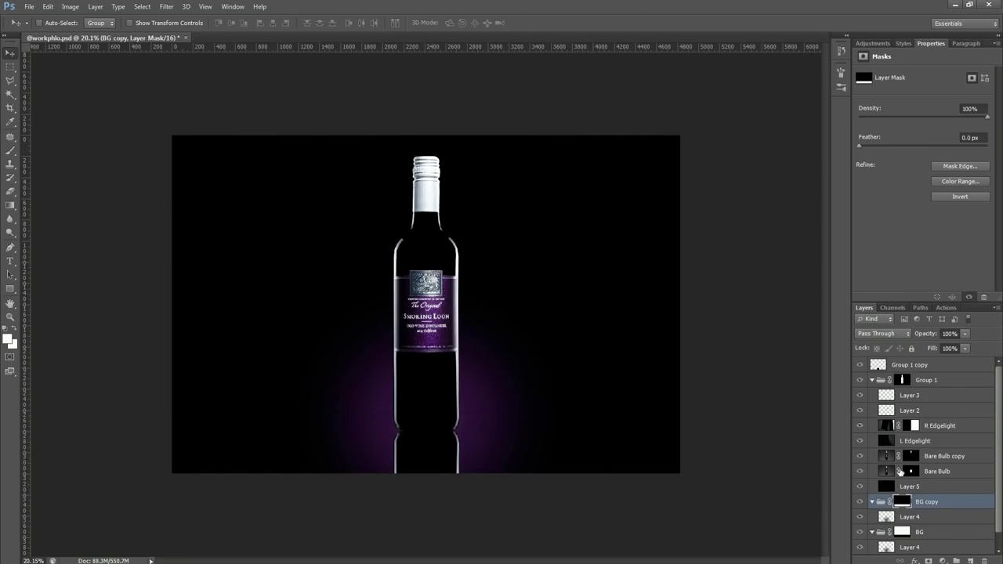
- Stretch Layer 4 in the BG copy group downward to about 128% height and lower its fill to 18%
{"action": "left_click", "coordinate": [886, 517]}
{"action": "key", "text": "ctrl+t"}
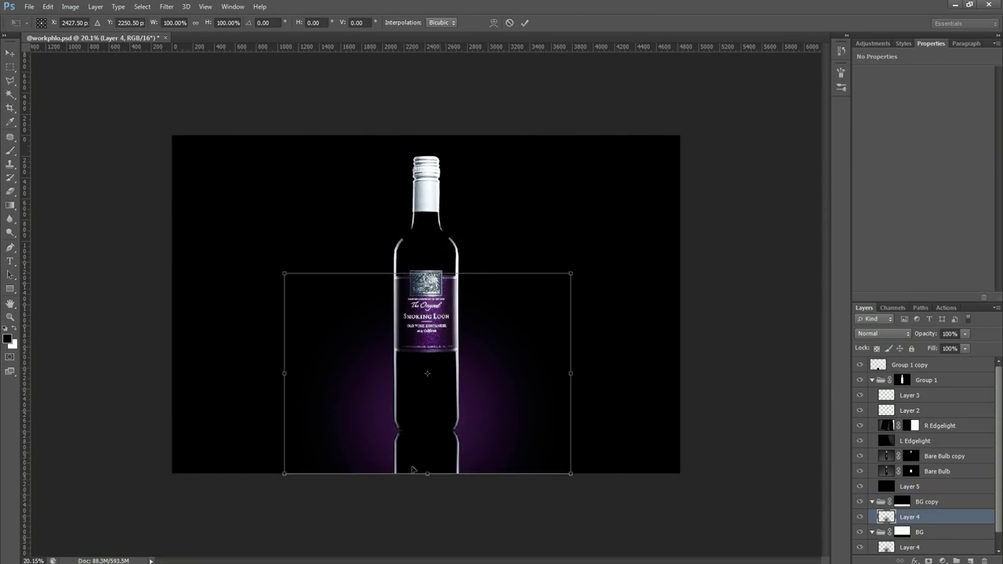
{"action": "left_click_drag", "start_coordinate": [428, 474], "coordinate": [428, 528]}
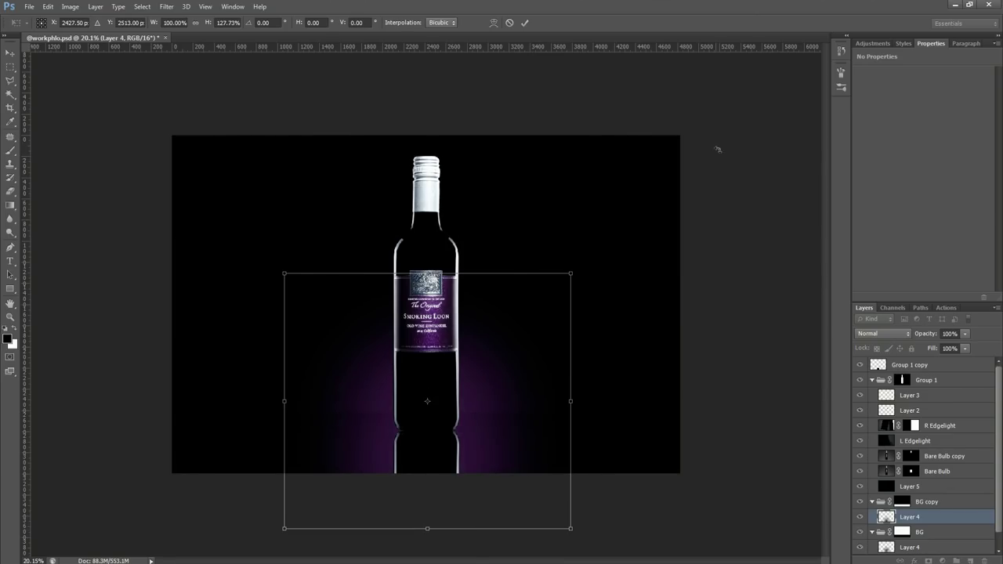
{"action": "left_click", "coordinate": [525, 22]}
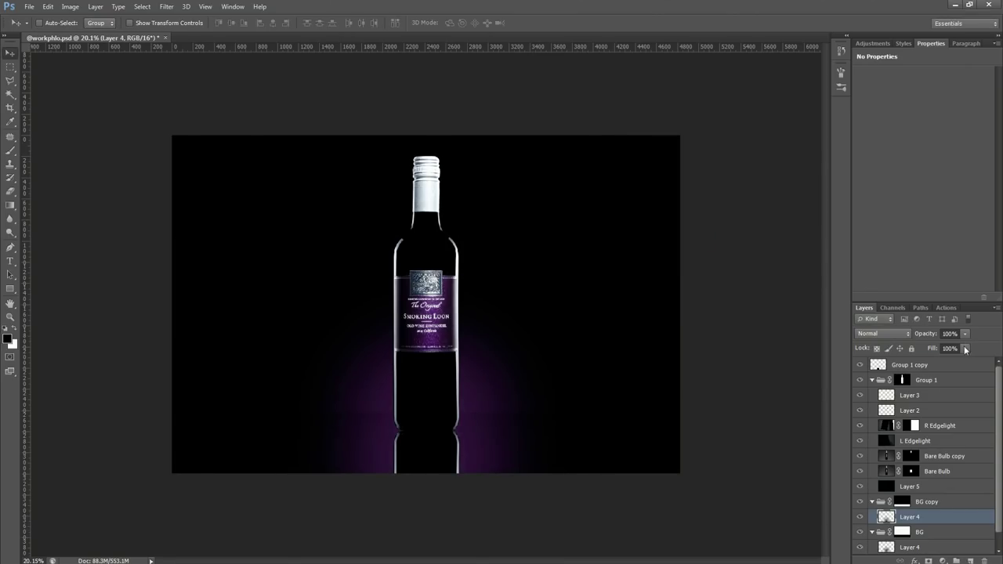
{"action": "left_click_drag", "start_coordinate": [967, 365], "coordinate": [911, 364]}
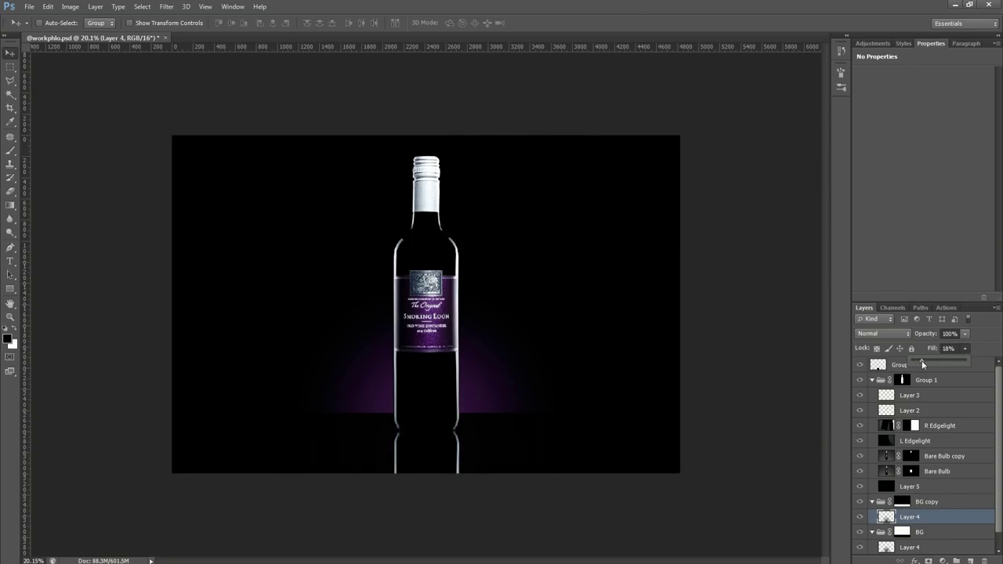
- Delete Layer 4 from the BG copy group, along with the group's layer mask
{"action": "left_click", "coordinate": [985, 561]}
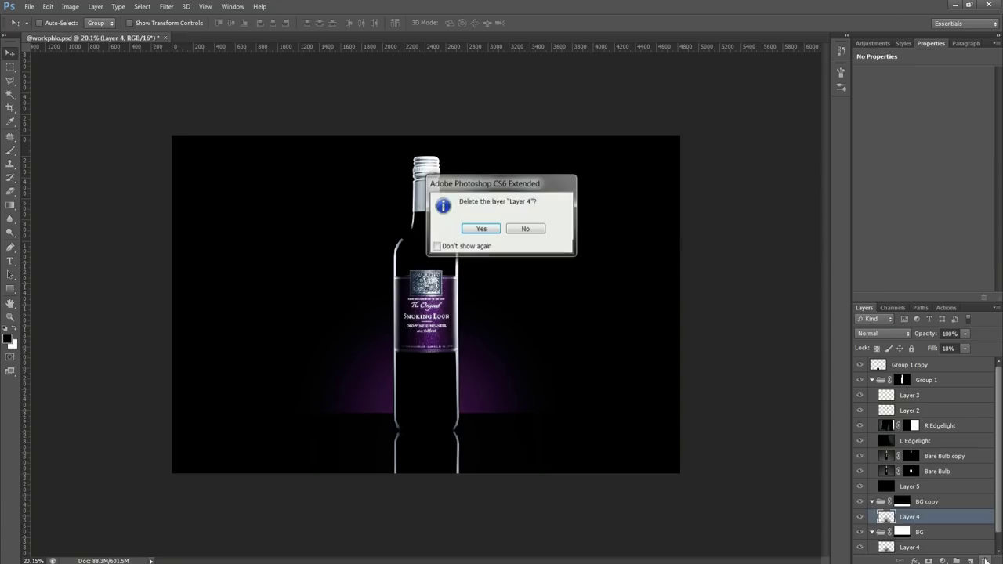
{"action": "key", "text": "Return"}
{"action": "left_click", "coordinate": [985, 561]}
{"action": "key", "text": "Return"}
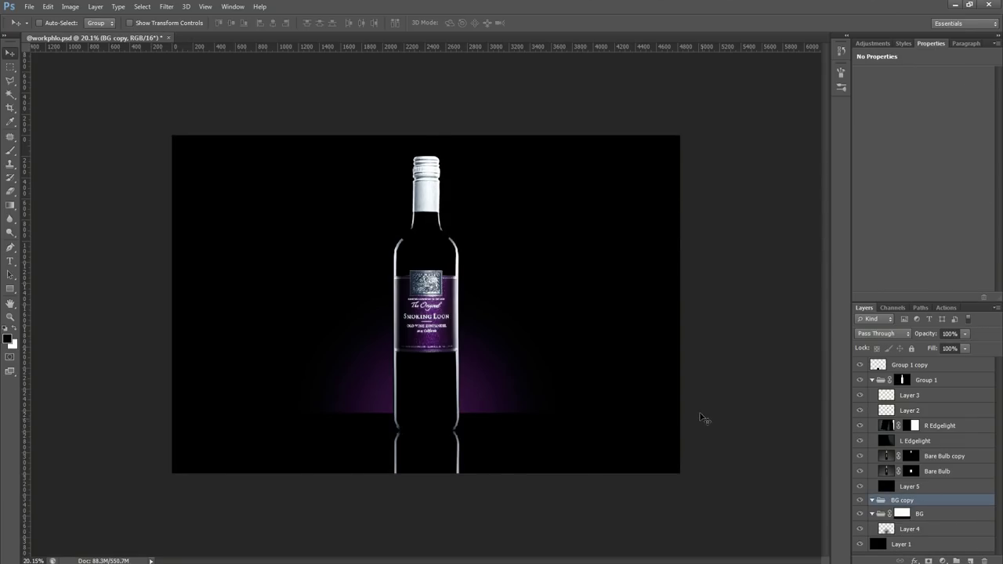
- Merge all layers and groups, from Group 1 copy down to Layer 1, into one layer and duplicate it
{"action": "key", "text": "ctrl+0"}
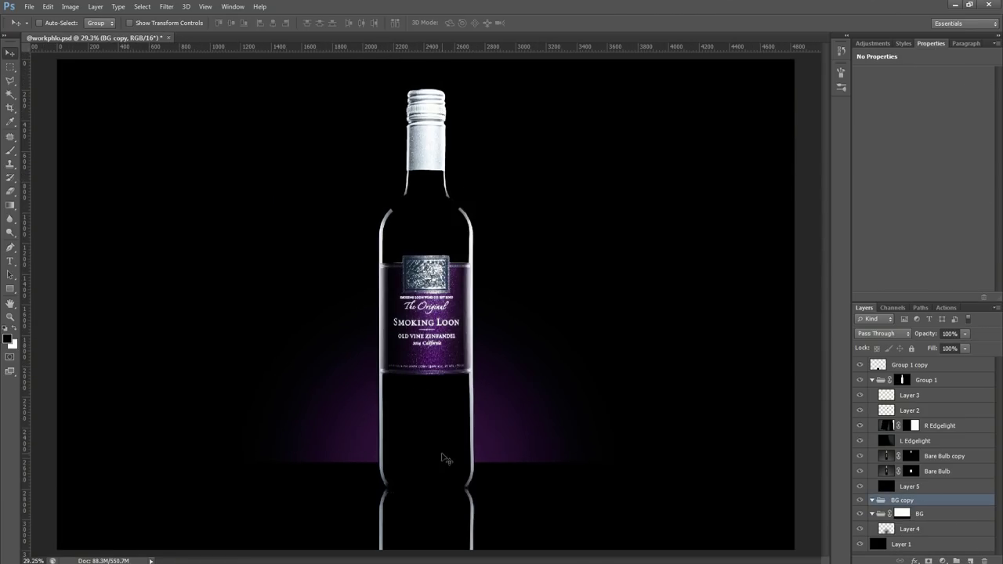
{"action": "scroll", "coordinate": [362, 397], "scroll_direction": "down", "scroll_amount": 2}
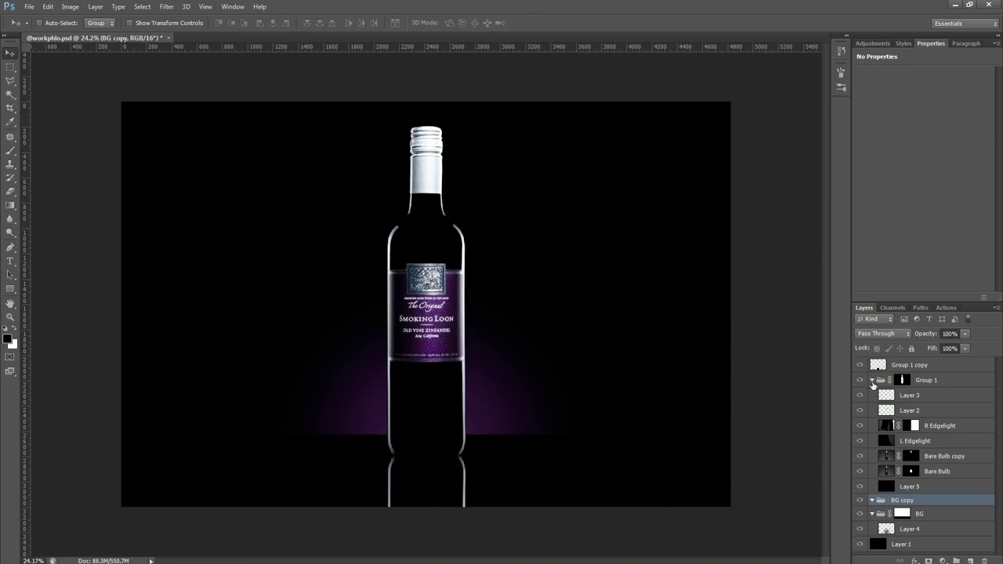
{"action": "left_click", "coordinate": [881, 381]}
{"action": "left_click", "coordinate": [893, 365]}
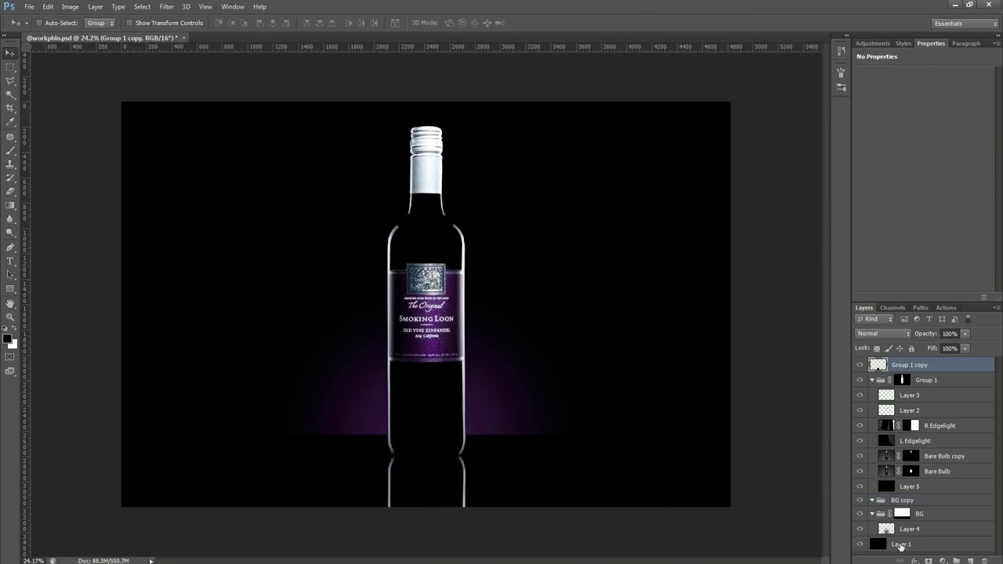
{"action": "left_click", "coordinate": [900, 546], "text": "shift"}
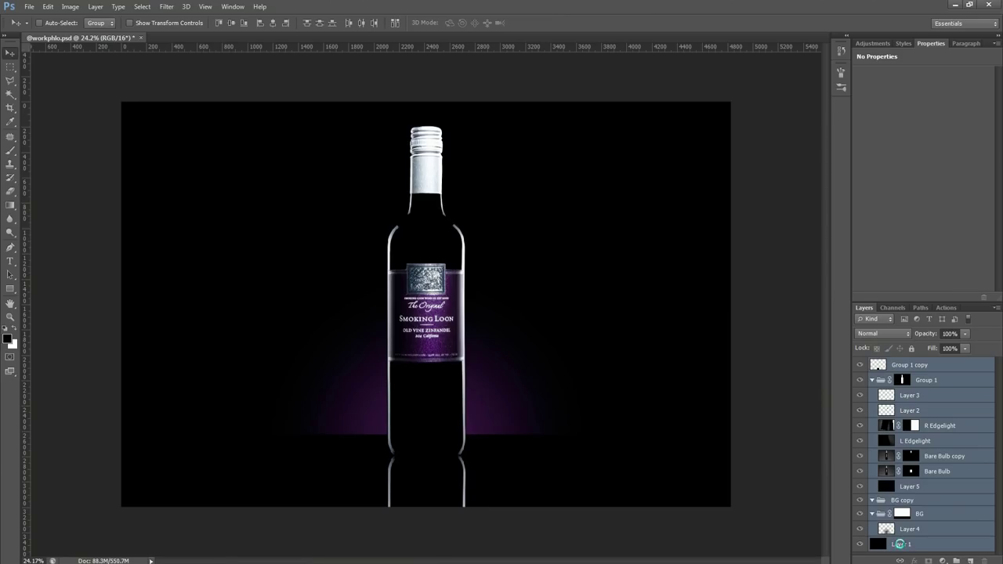
{"action": "key", "text": "ctrl+e"}
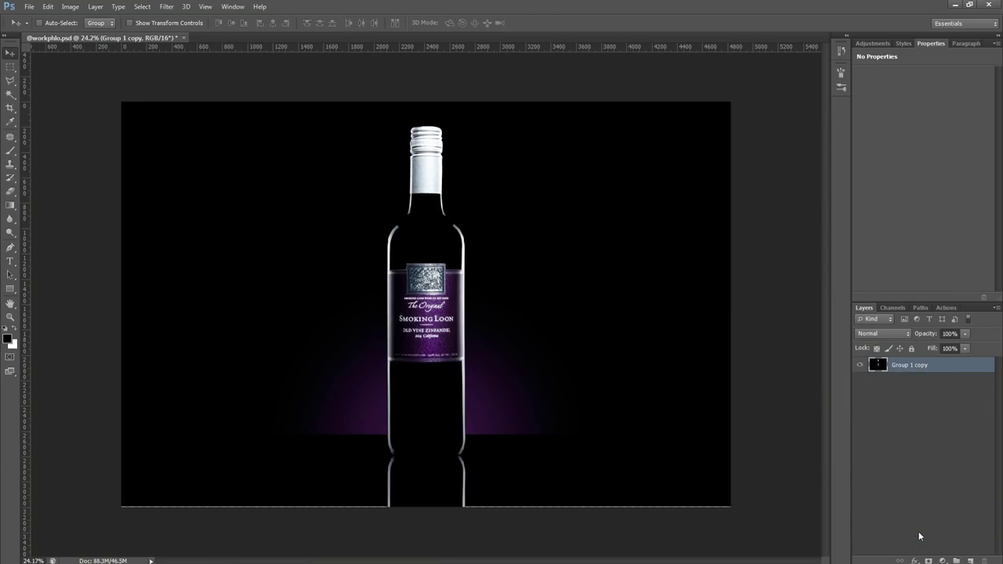
{"action": "key", "text": "ctrl+j"}
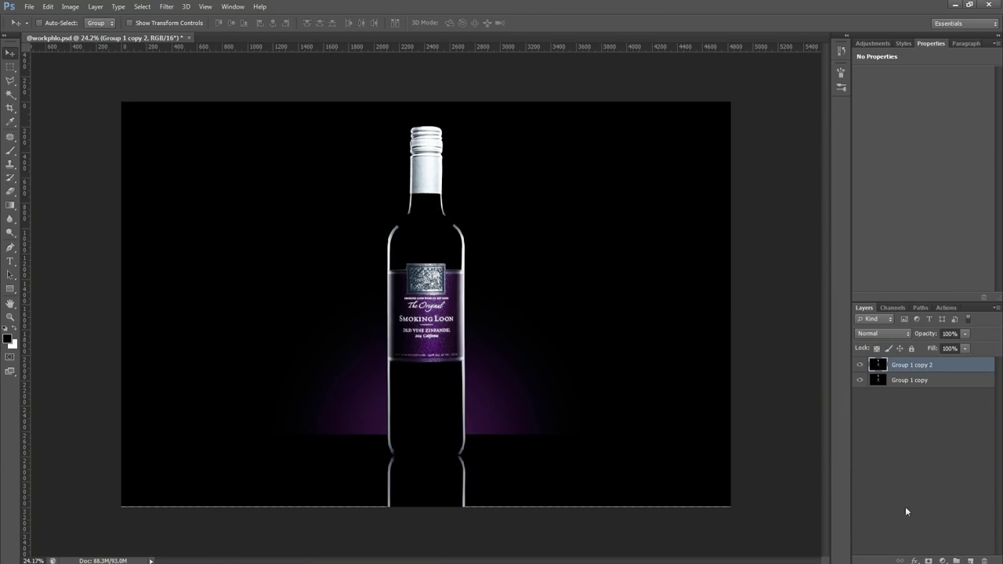
{"action": "left_click", "coordinate": [166, 7]}
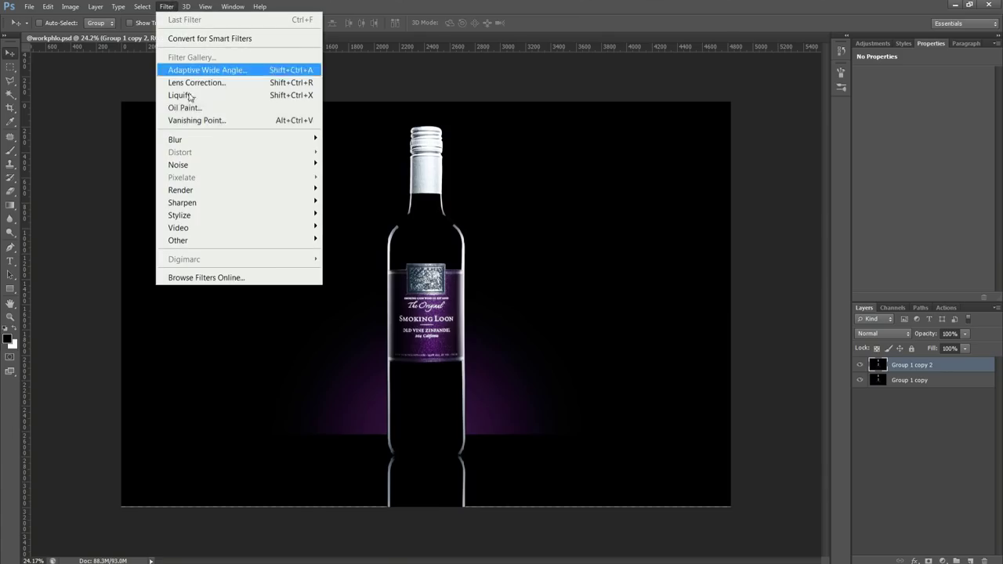
{"action": "left_click", "coordinate": [918, 456]}
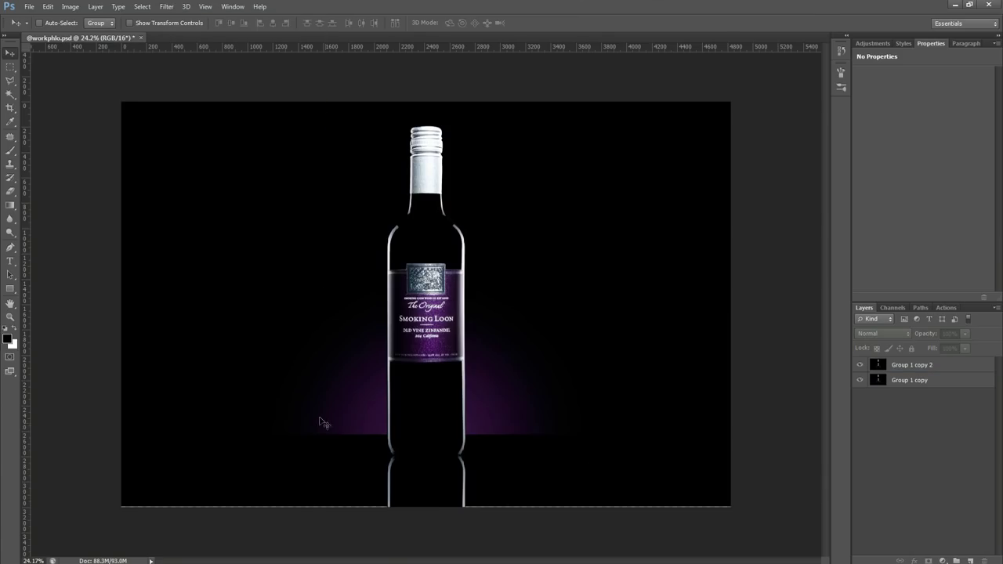
{"action": "scroll", "coordinate": [304, 410], "scroll_direction": "up", "scroll_amount": 3}
{"action": "scroll", "coordinate": [284, 421], "scroll_direction": "up", "scroll_amount": 1}
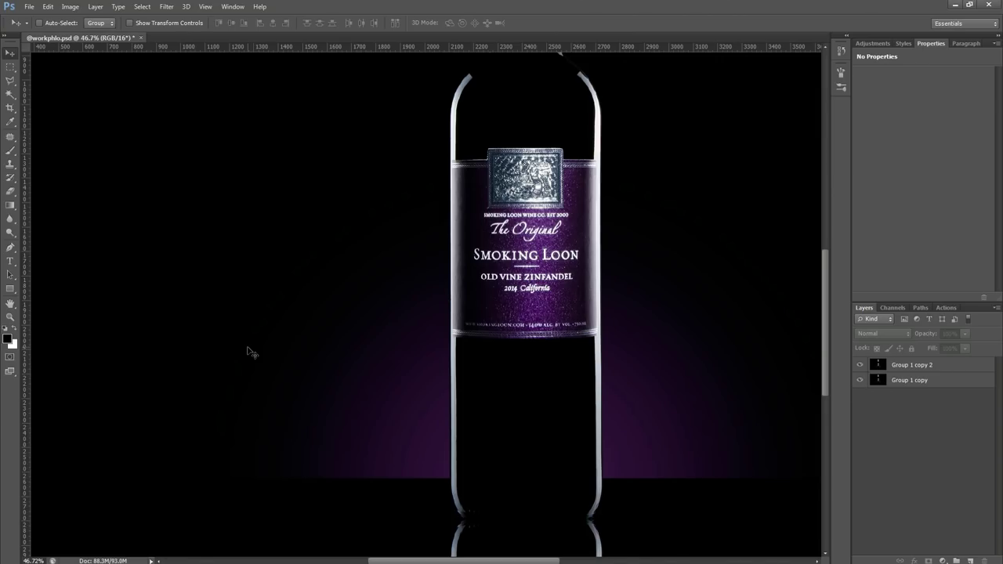
{"action": "scroll", "coordinate": [259, 340], "scroll_direction": "down", "scroll_amount": 4}
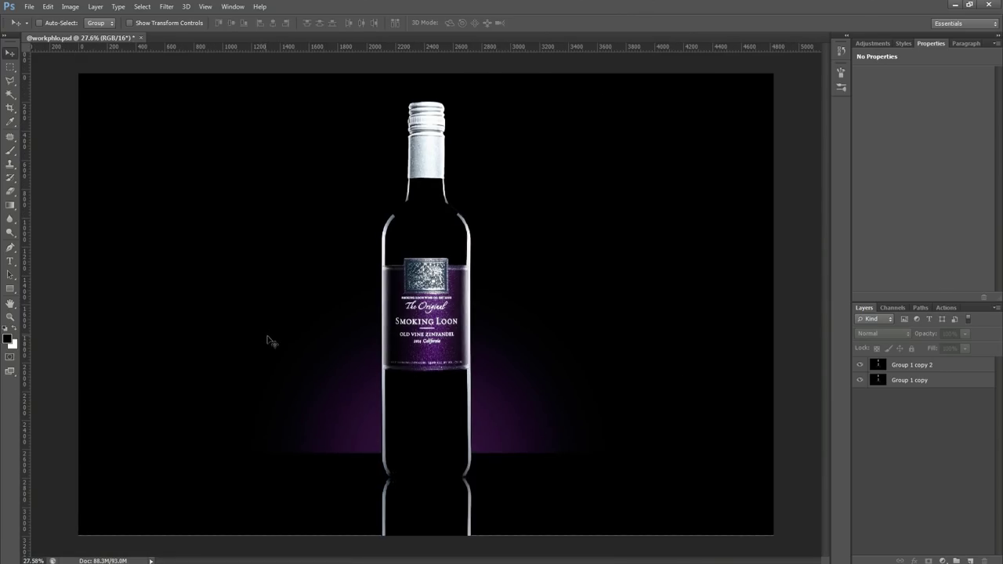
- Apply the Add Noise filter to the duplicated merged layer with an amount of 3% and uniform distribution
{"action": "left_click", "coordinate": [906, 365]}
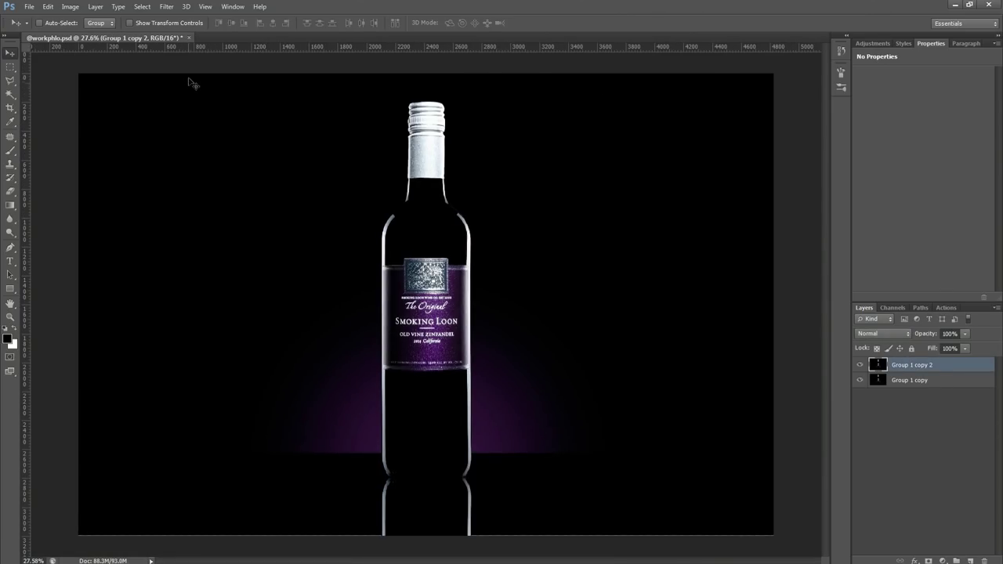
{"action": "left_click", "coordinate": [166, 7]}
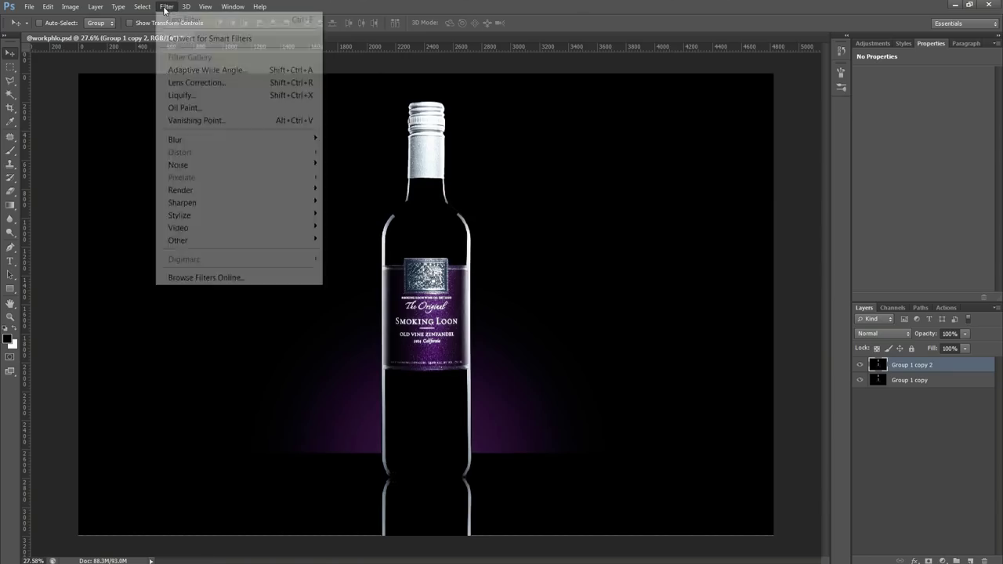
{"action": "mouse_move", "coordinate": [207, 165]}
{"action": "left_click", "coordinate": [352, 165]}
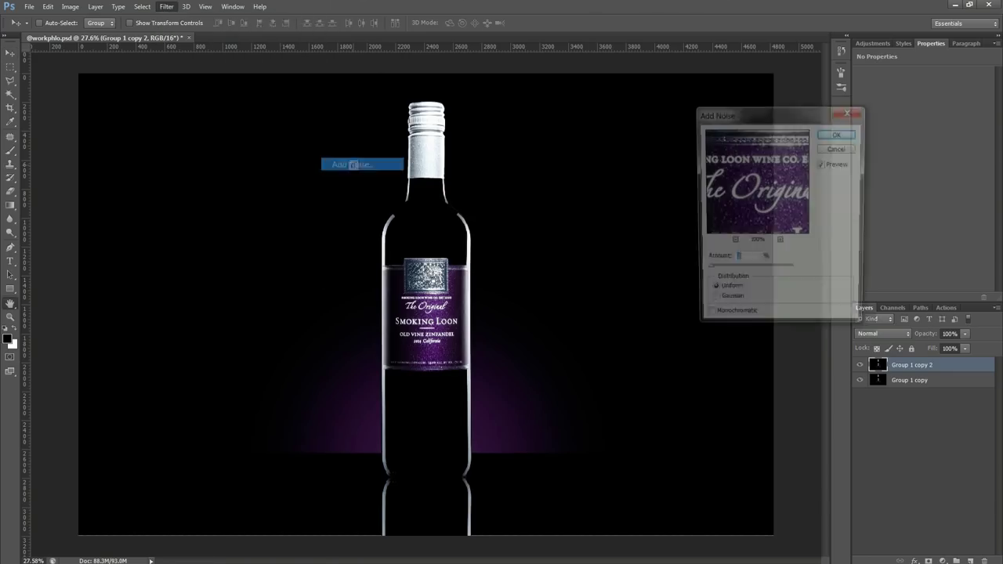
{"action": "left_click_drag", "start_coordinate": [707, 272], "coordinate": [709, 275]}
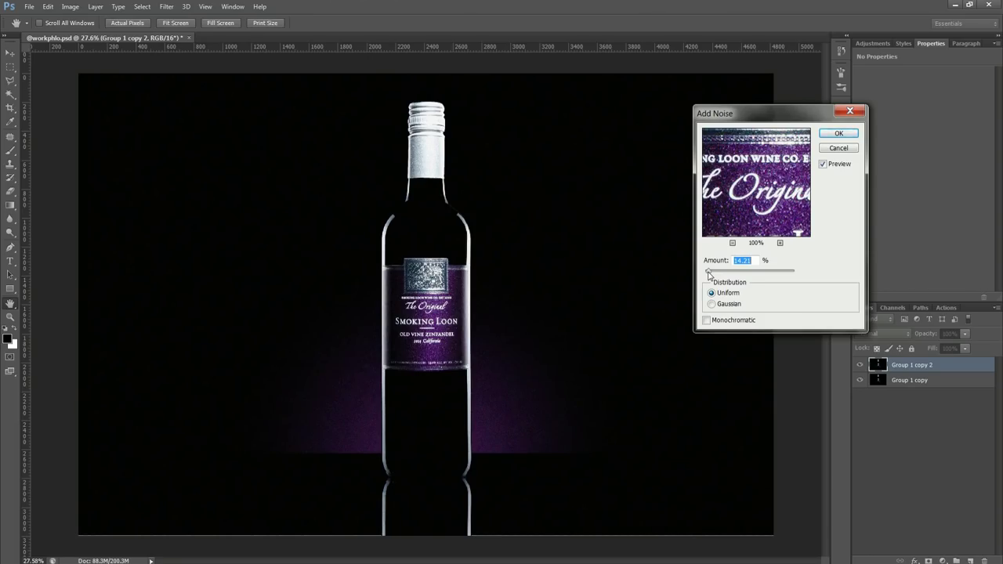
{"action": "left_click_drag", "start_coordinate": [709, 274], "coordinate": [706, 275]}
{"action": "type", "text": "3"}
{"action": "left_click", "coordinate": [836, 133]}
- Examine the added noise up close in the purple glow, along the horizon edge, and on the bottle's label and cap
{"action": "scroll", "coordinate": [300, 412], "scroll_direction": "up", "scroll_amount": 3}
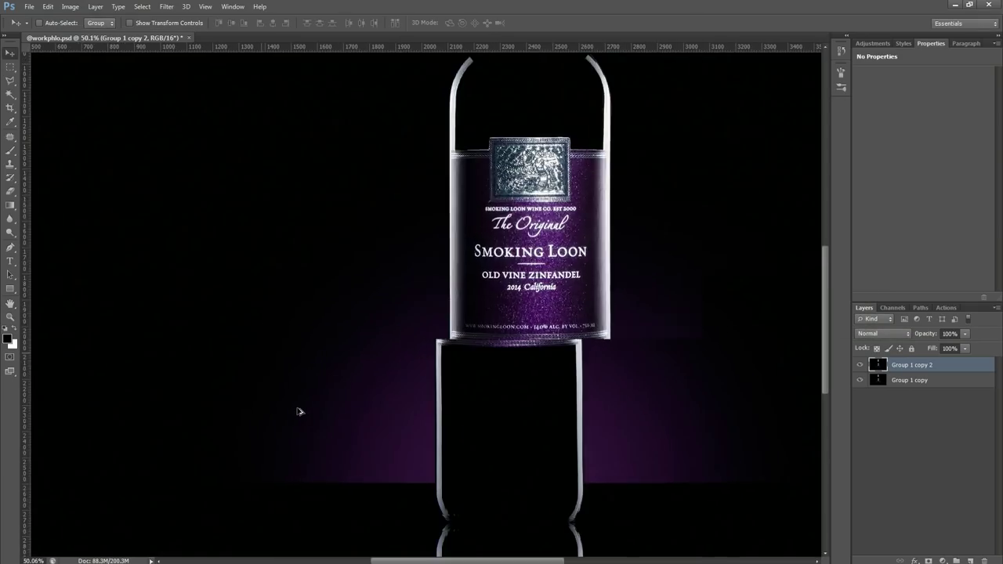
{"action": "scroll", "coordinate": [338, 419], "scroll_direction": "up", "scroll_amount": 5}
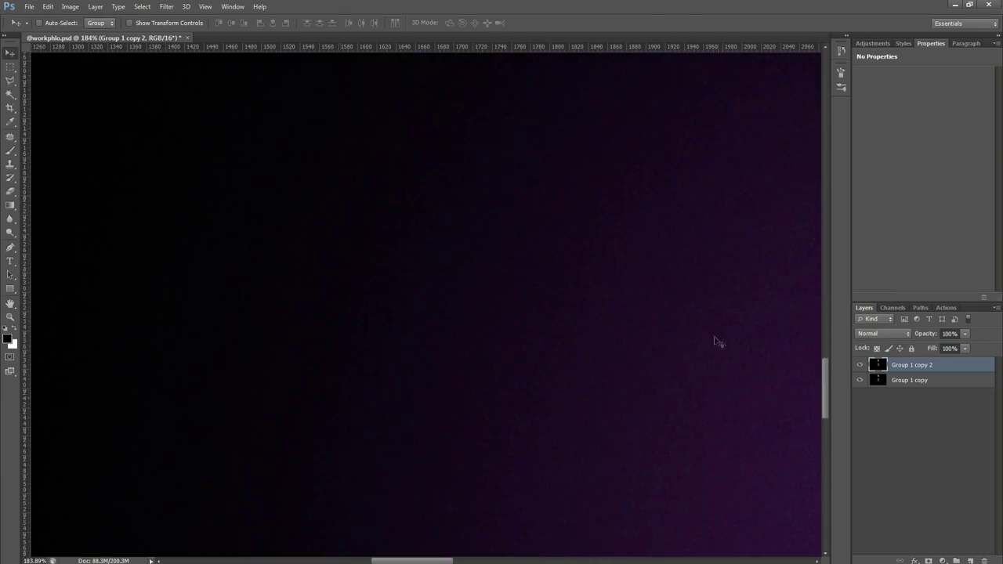
{"action": "scroll", "coordinate": [297, 374], "scroll_direction": "down", "scroll_amount": 5}
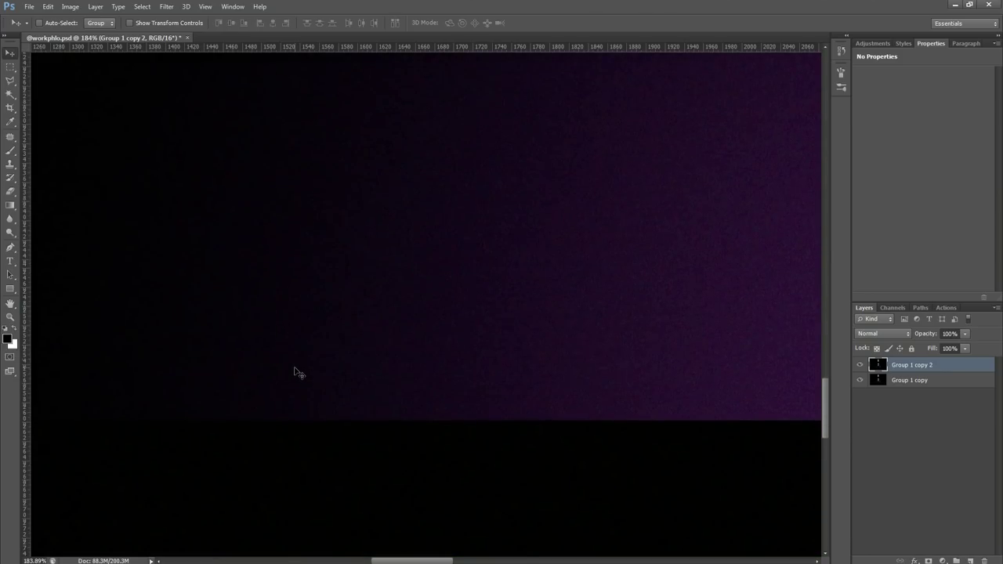
{"action": "scroll", "coordinate": [300, 369], "scroll_direction": "down", "scroll_amount": 1}
{"action": "scroll", "coordinate": [303, 365], "scroll_direction": "up", "scroll_amount": 2}
{"action": "scroll", "coordinate": [302, 365], "scroll_direction": "down", "scroll_amount": 1}
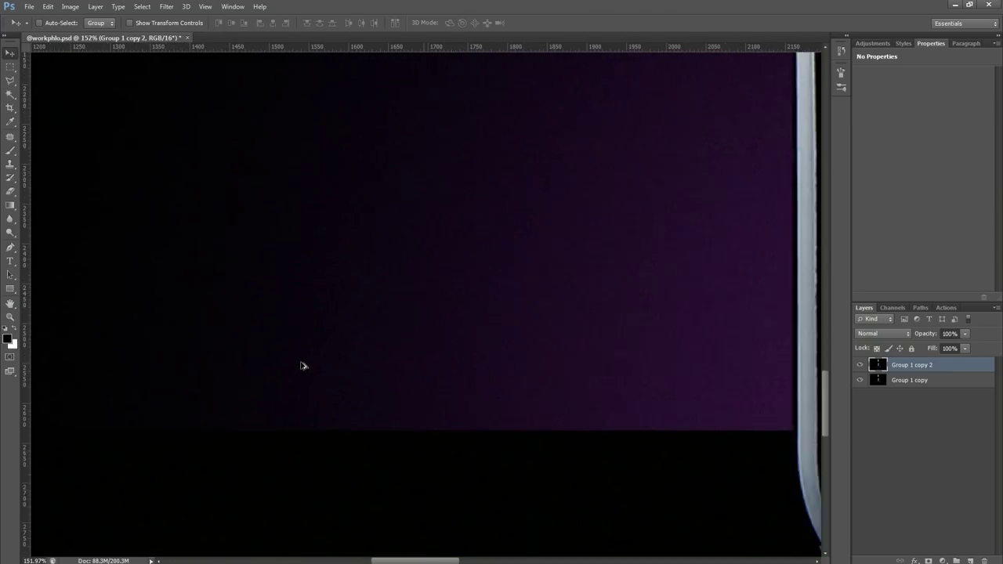
{"action": "scroll", "coordinate": [301, 366], "scroll_direction": "down", "scroll_amount": 4}
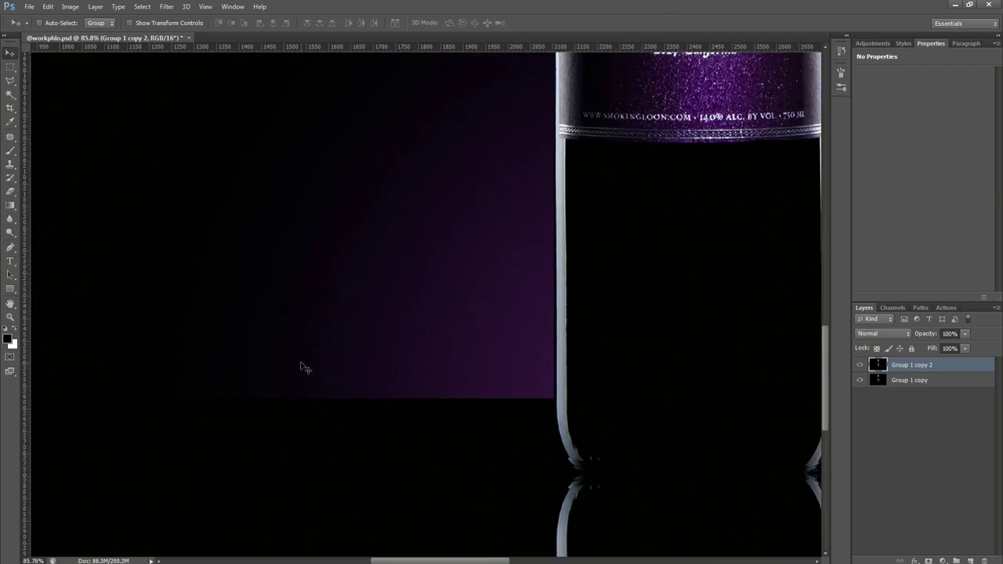
{"action": "scroll", "coordinate": [301, 366], "scroll_direction": "up", "scroll_amount": 10}
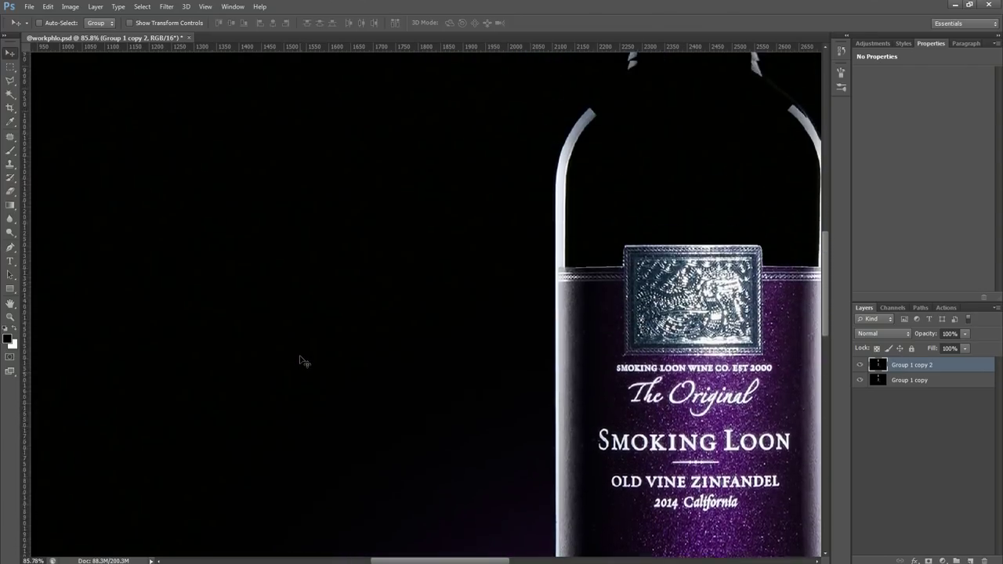
{"action": "scroll", "coordinate": [301, 362], "scroll_direction": "up", "scroll_amount": 10}
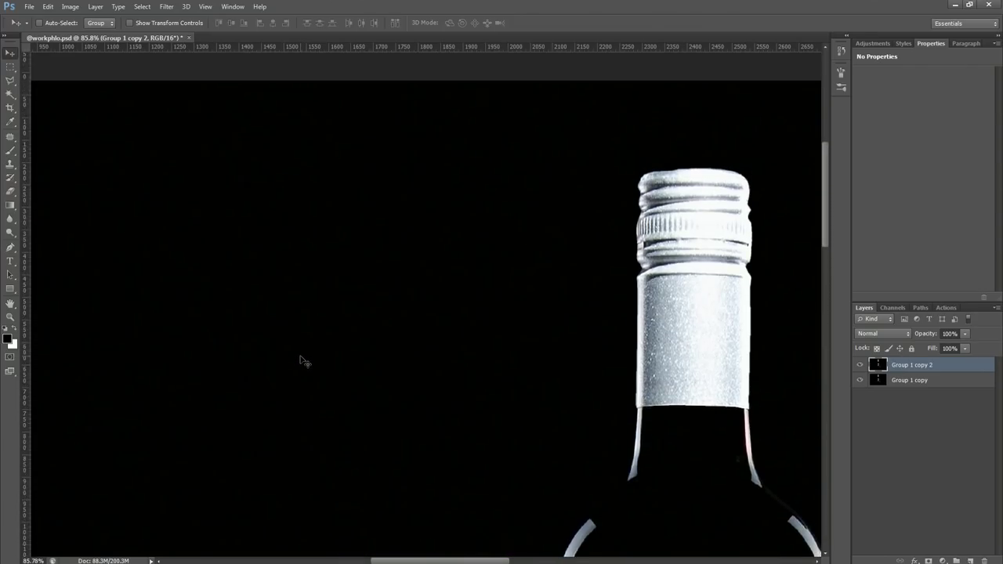
{"action": "scroll", "coordinate": [302, 361], "scroll_direction": "down", "scroll_amount": 10}
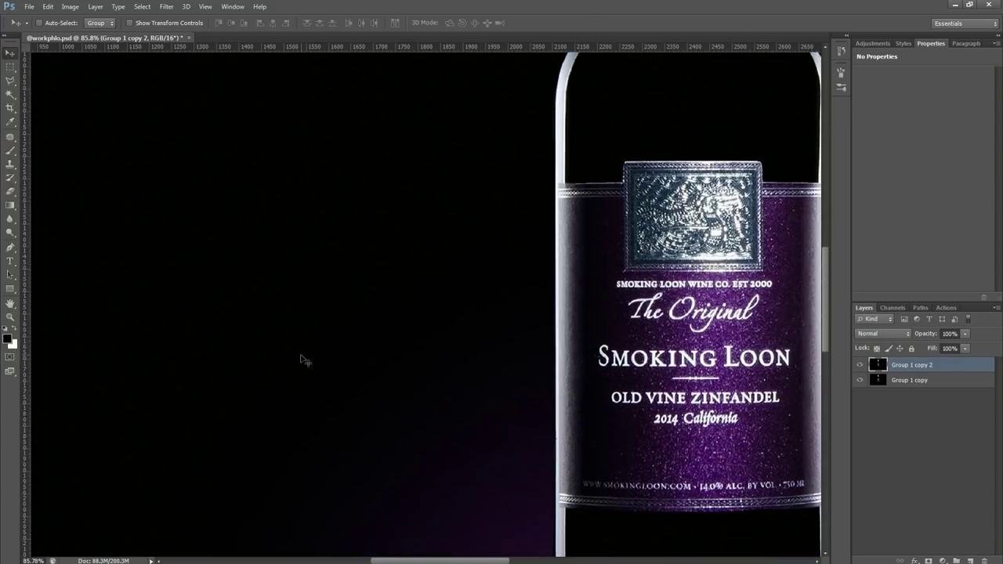
{"action": "scroll", "coordinate": [302, 360], "scroll_direction": "down", "scroll_amount": 8}
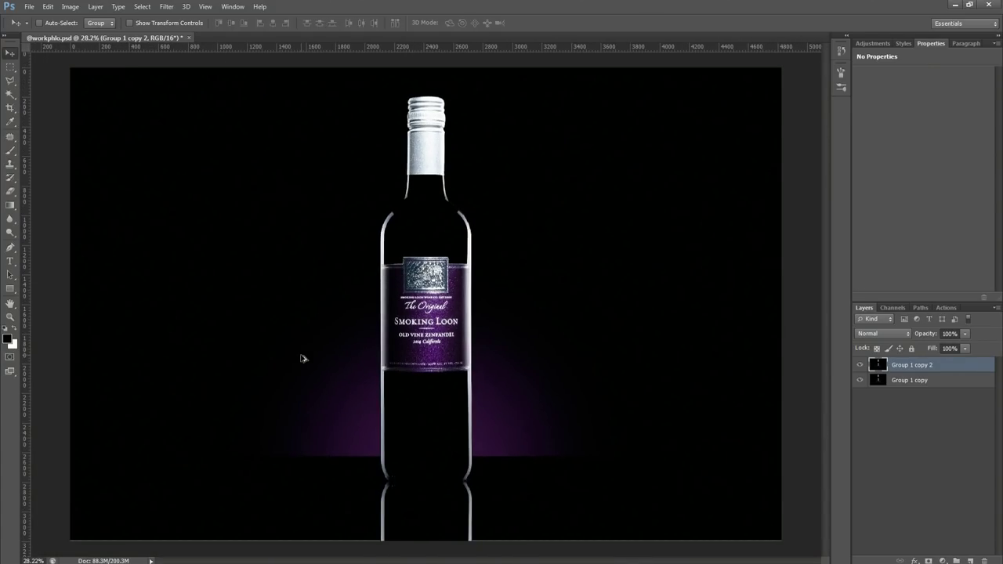